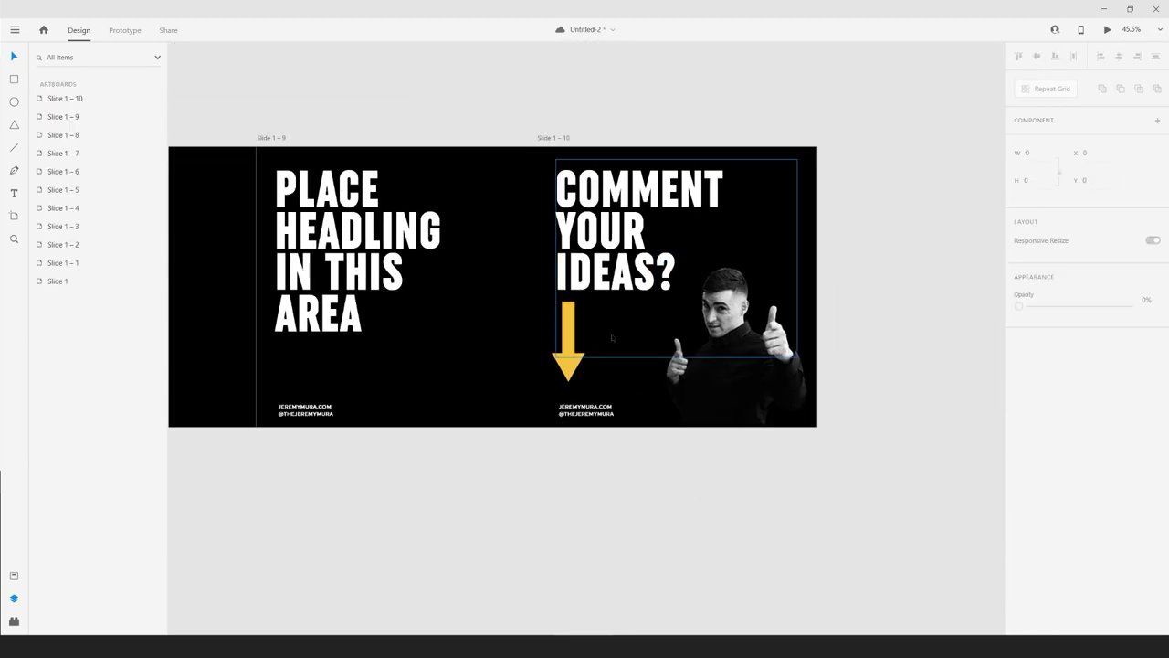
- Copy the yellow arrow from Slide 1 – 10 and place the copy on Slide 1 – 9
click(570, 344)
key(ctrl+c)
click(444, 394)
key(ctrl+v)
drag(444, 485, 656, 454)
drag(523, 270, 681, 352)
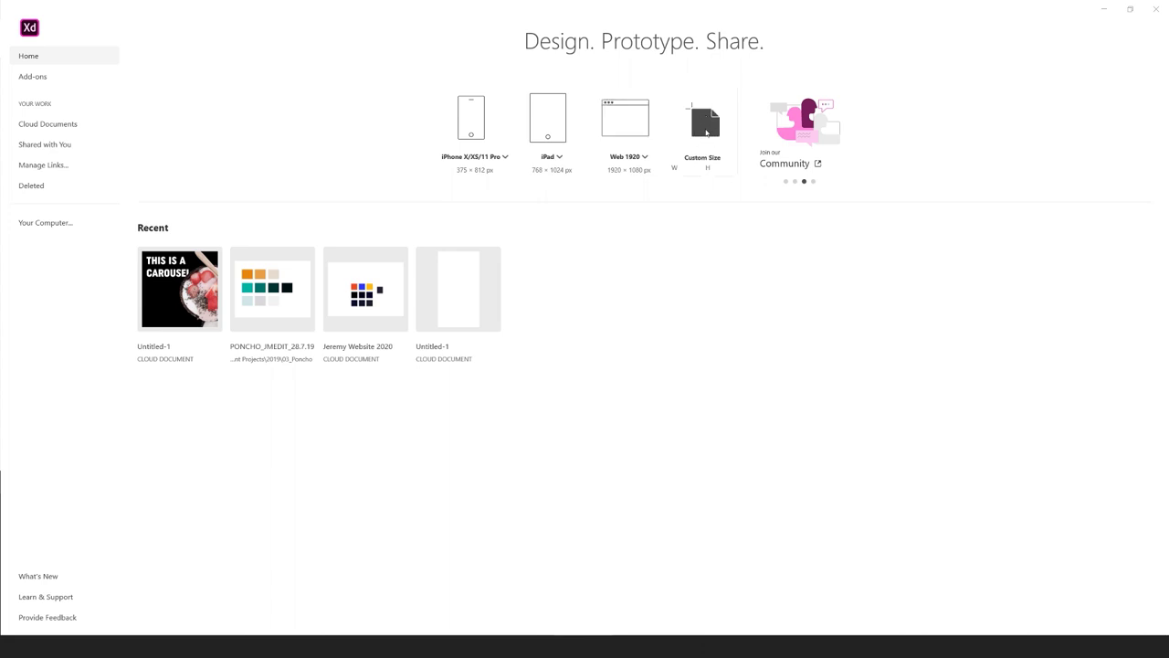
- Create a new custom-size document and draw an artboard about 347 × 343 on the empty canvas
click(706, 133)
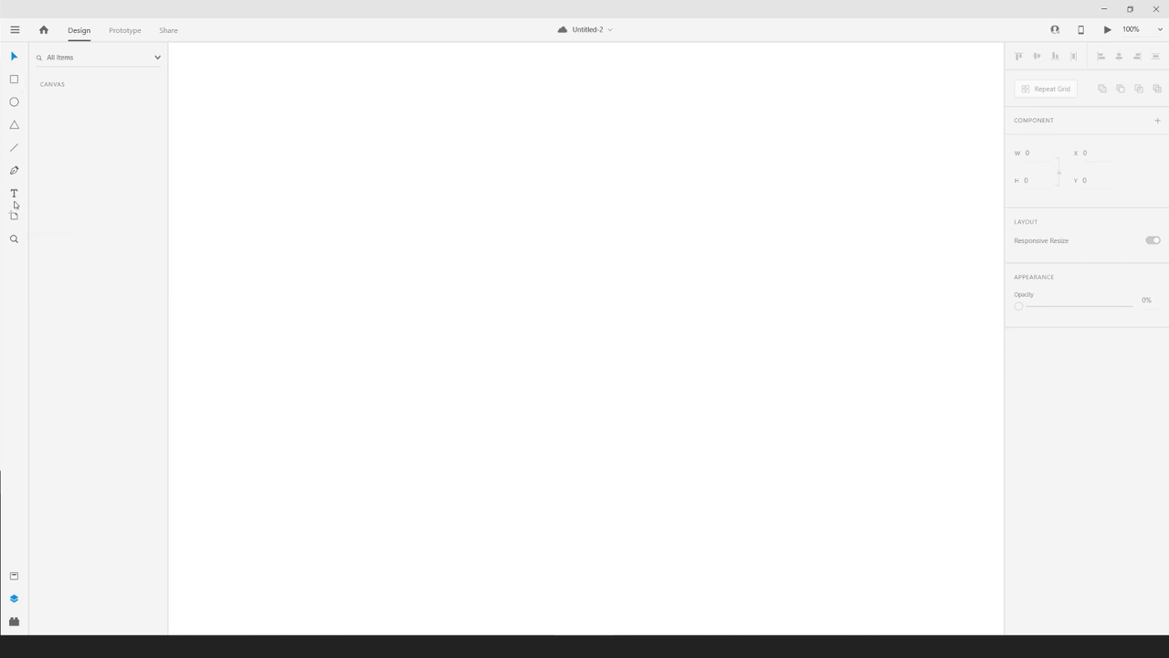
click(14, 215)
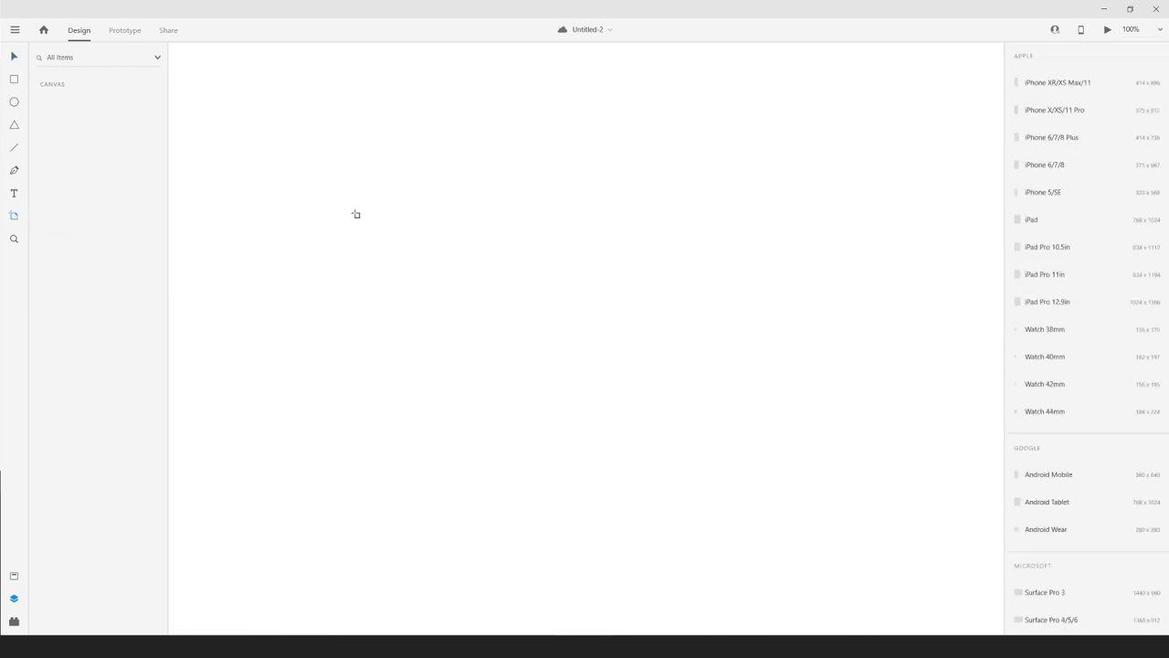
drag(340, 131, 539, 327)
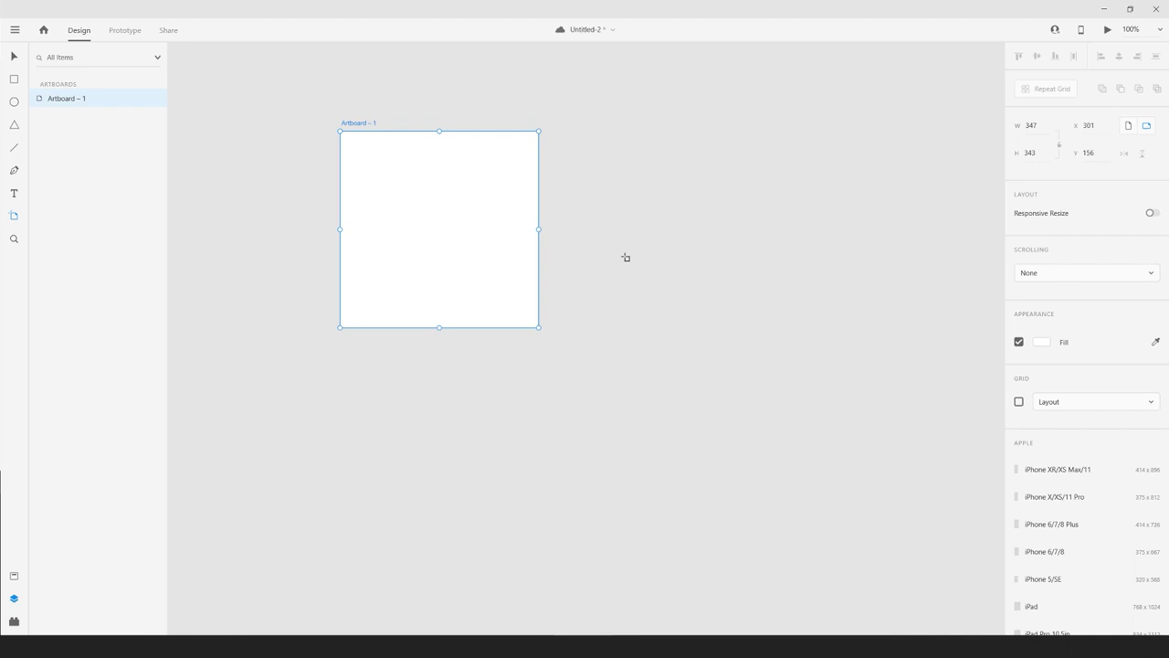
- Set the artboard's width and height to 1080 × 1080
click(1044, 125)
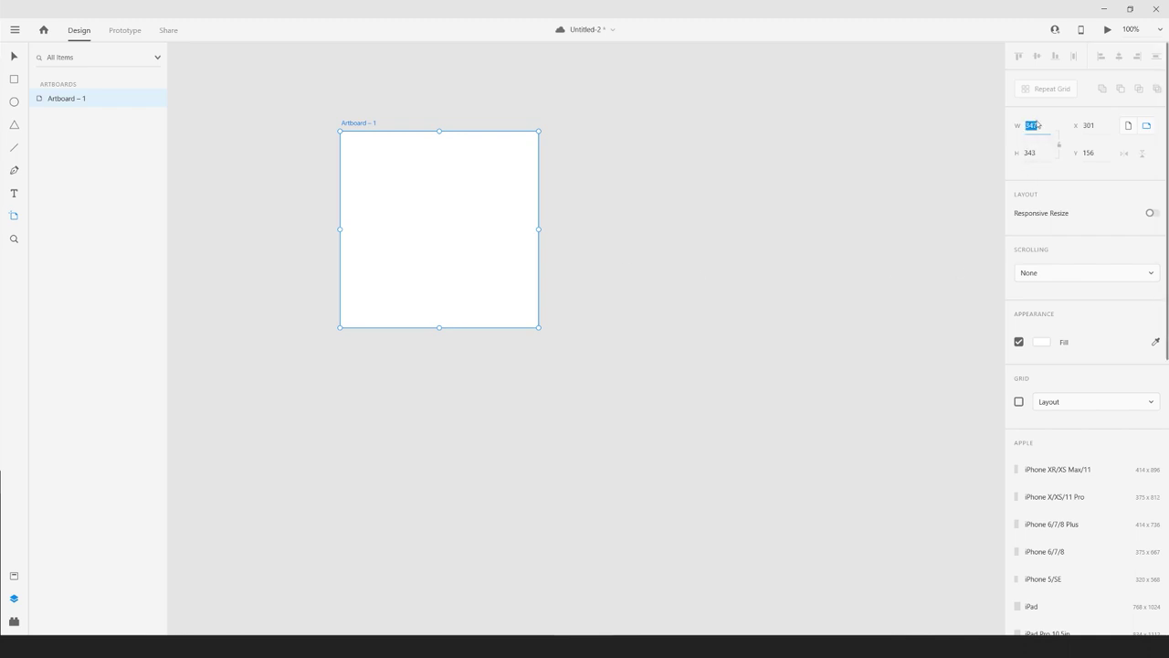
text(1080)
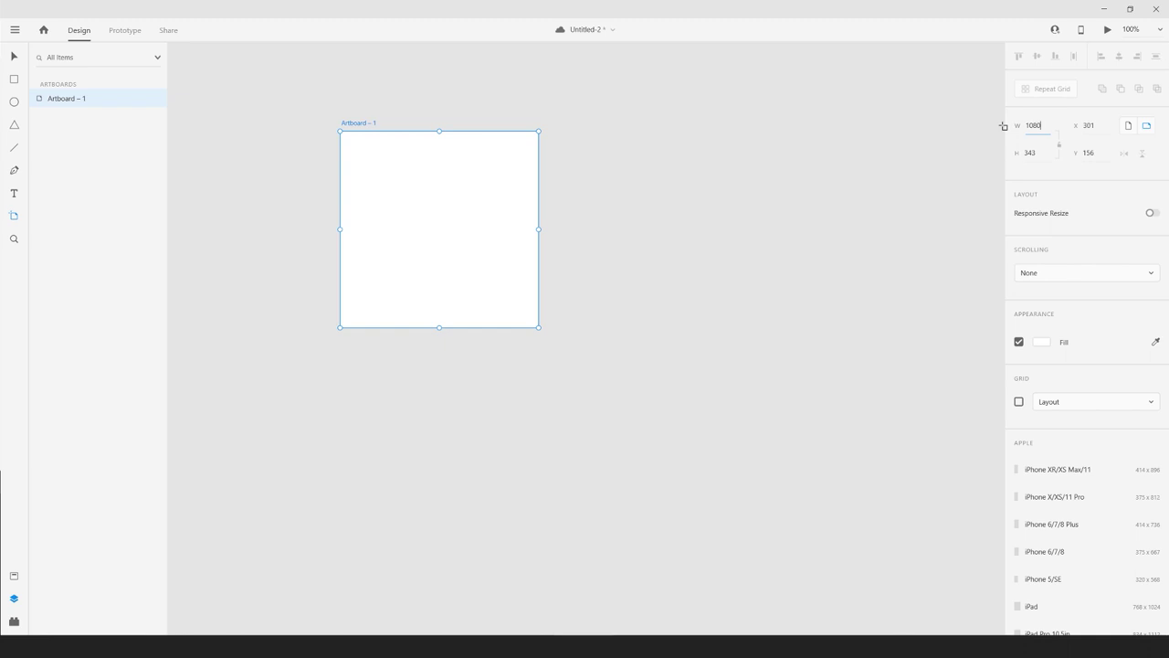
key(Return)
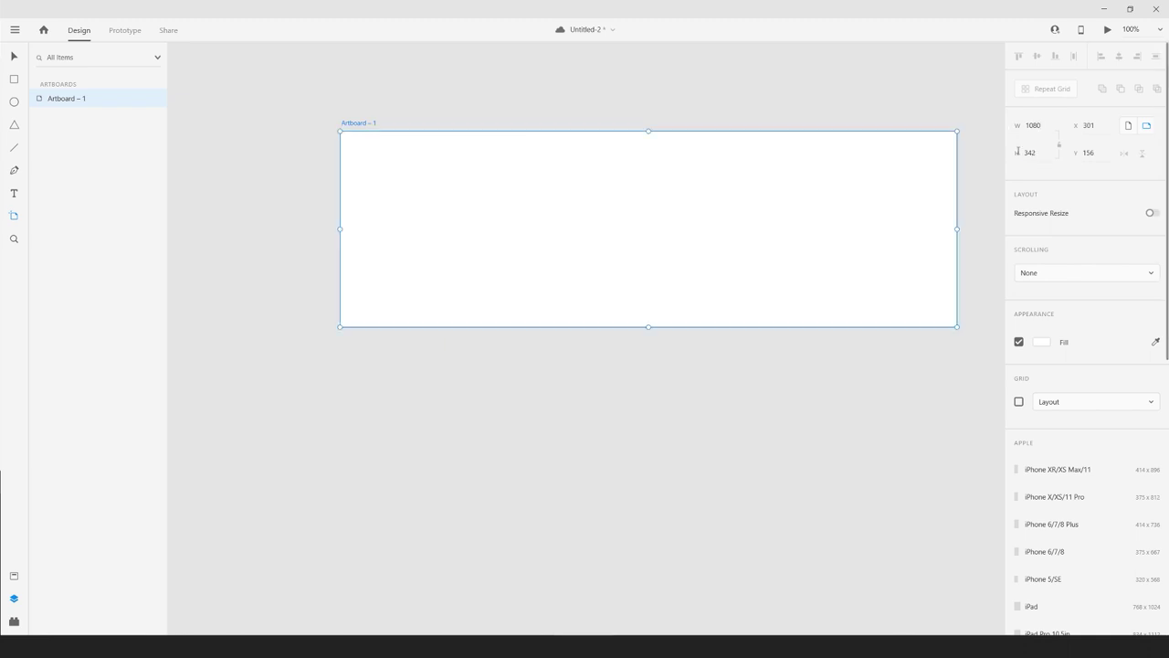
click(1036, 155)
text(1080)
key(Return)
scroll(892, 152, down, 4)
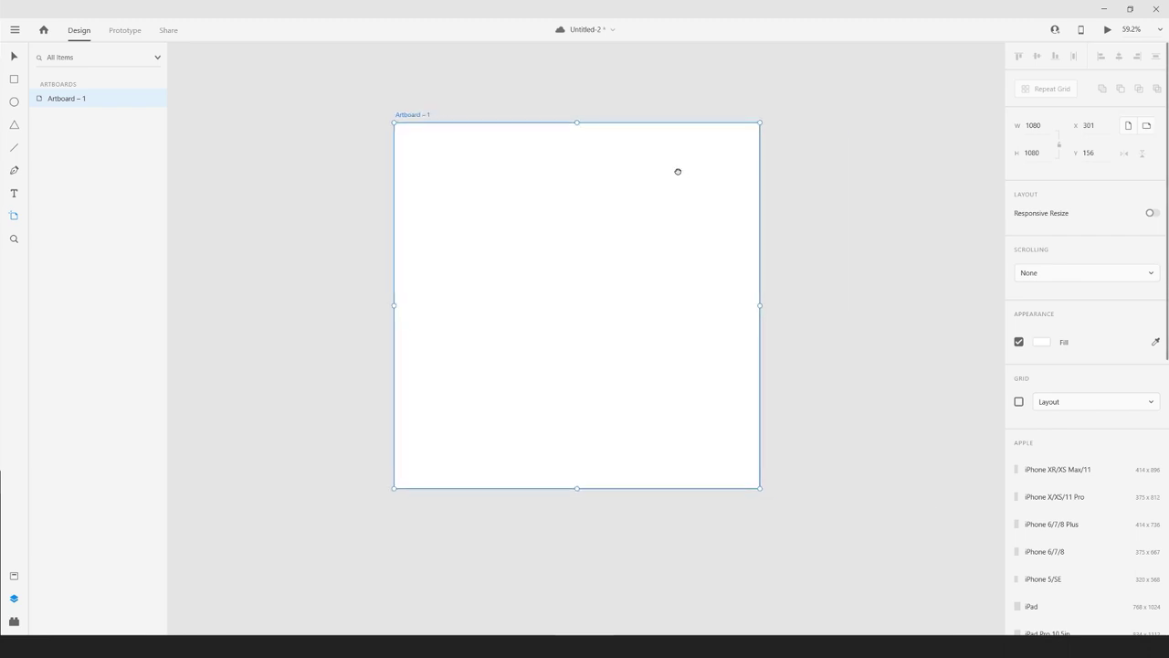
- Try an artboard height of 1350 for a portrait format and undo that change
click(1004, 155)
text(113)
text(5)
key(BackSpace)
key(BackSpace)
key(BackSpace)
text(350)
key(Return)
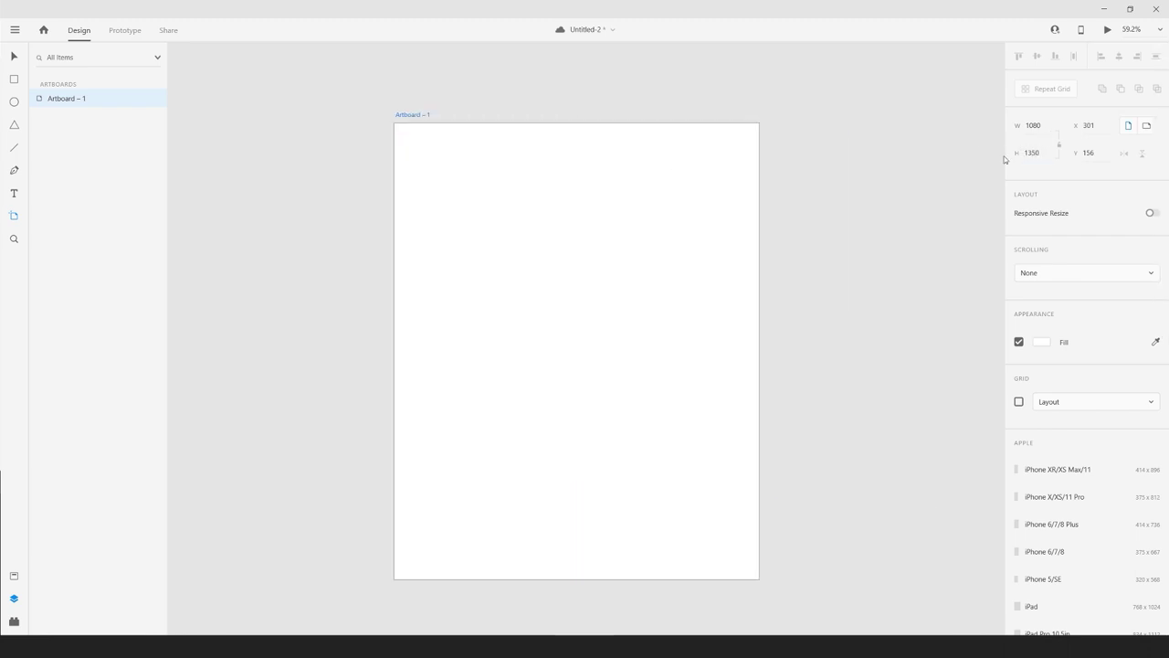
scroll(507, 277, down, 1)
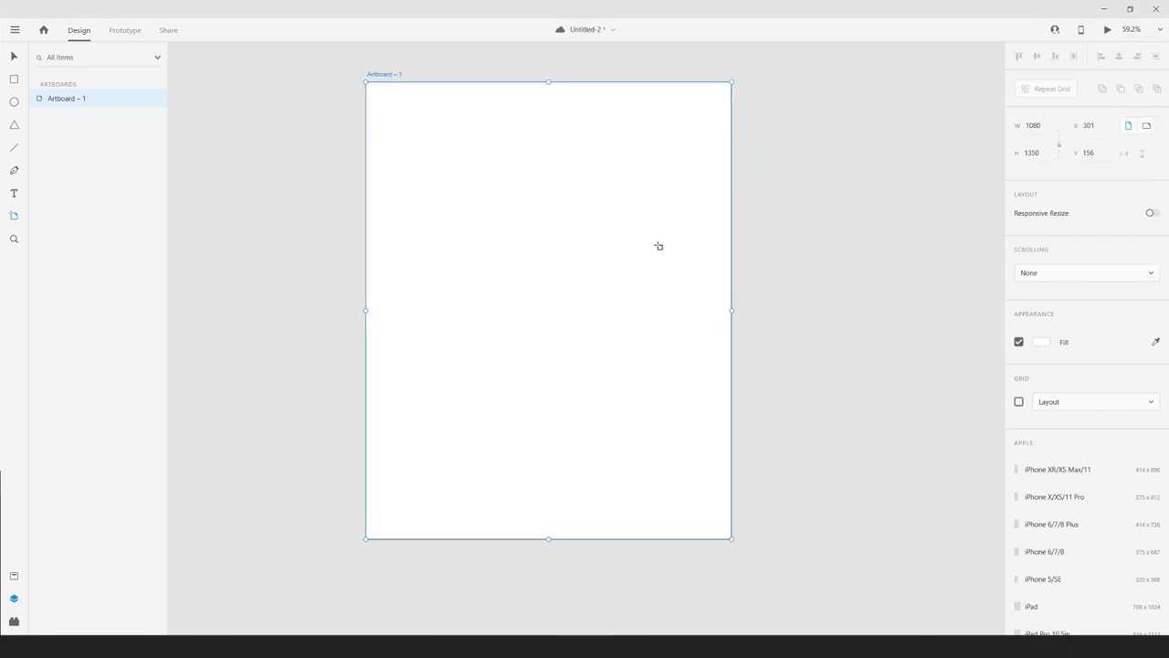
key(ctrl+z)
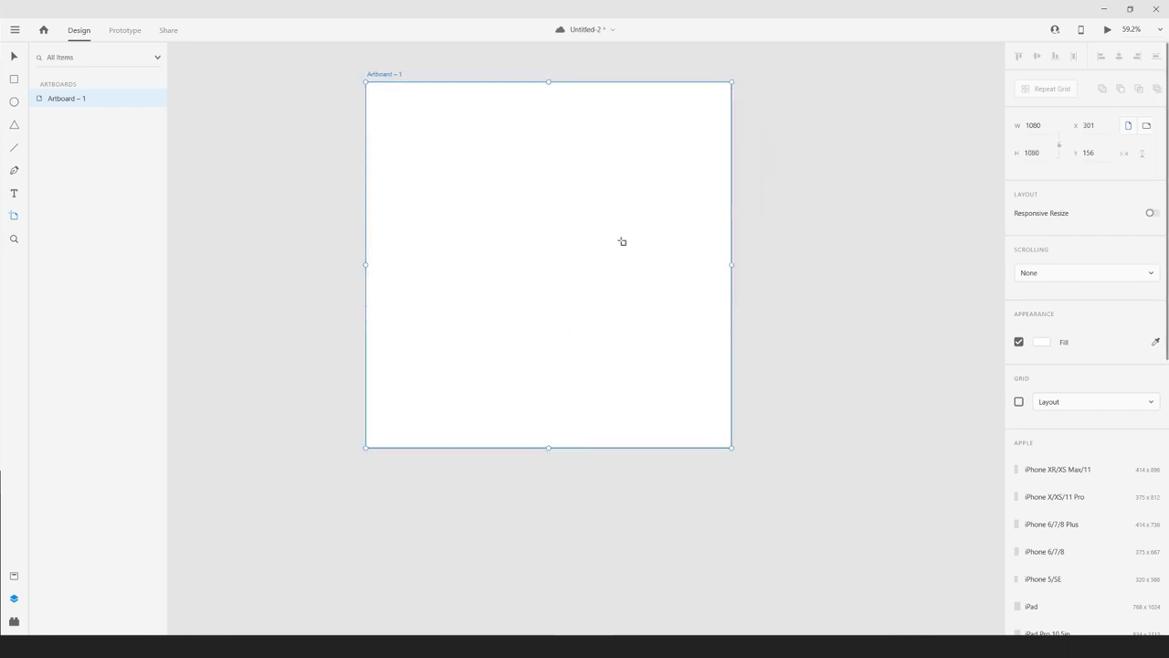
- Rename the artboard as Slide 1
scroll(621, 241, down, 3)
drag(590, 213, 565, 247)
scroll(567, 244, up, 1)
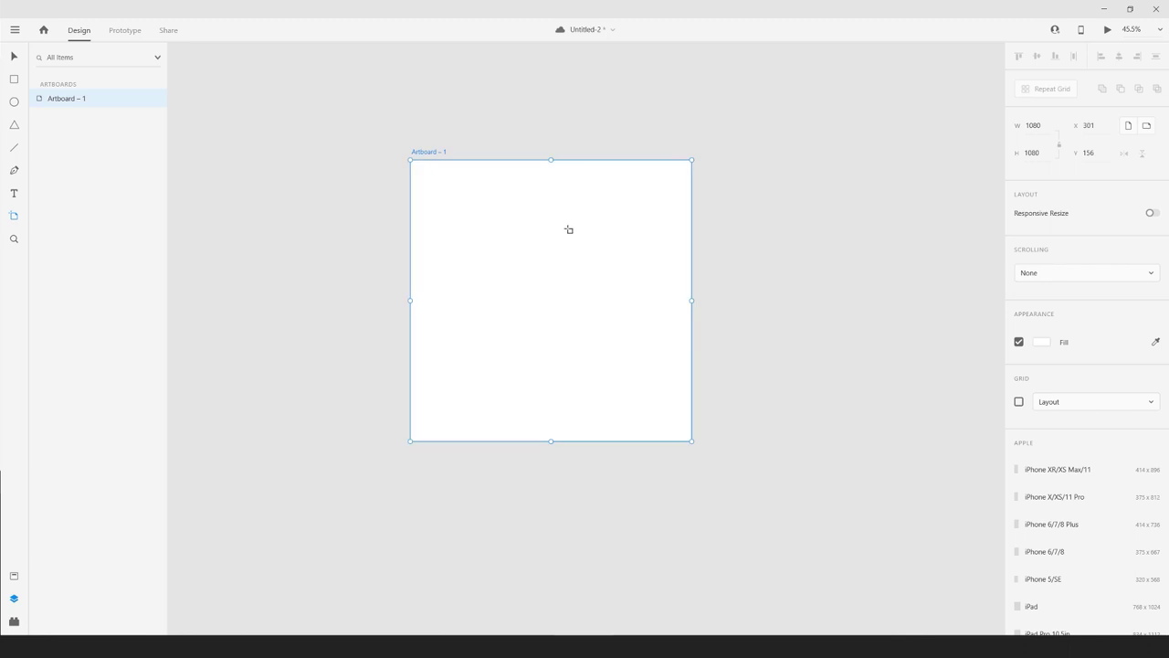
click(542, 210)
key(ctrl+z)
double_click(436, 152)
text(SA)
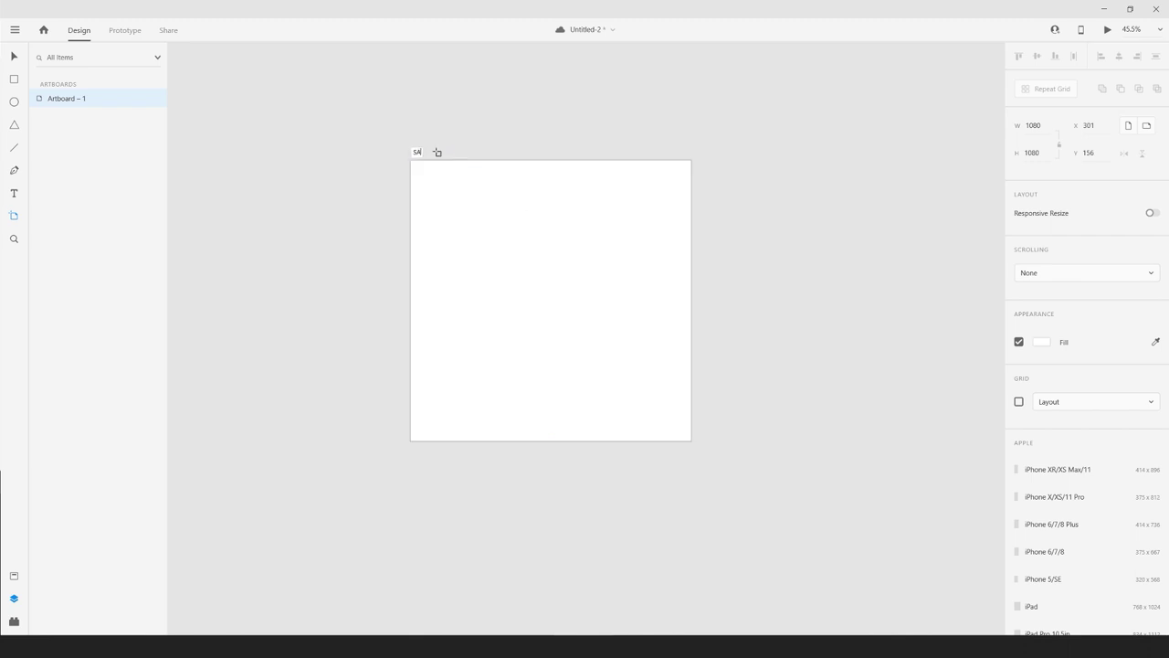
text(lide 1)
key(Return)
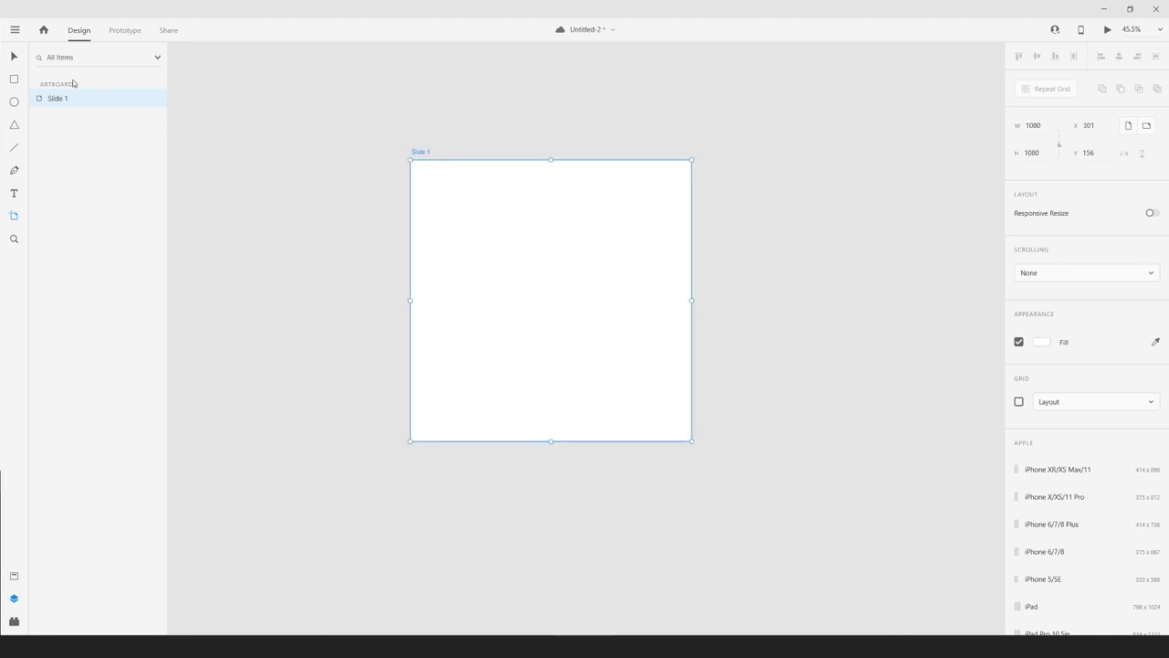
- Draw a background rectangle about 1129 × 1139 covering all of Slide 1 and fill it with black #000000
click(14, 79)
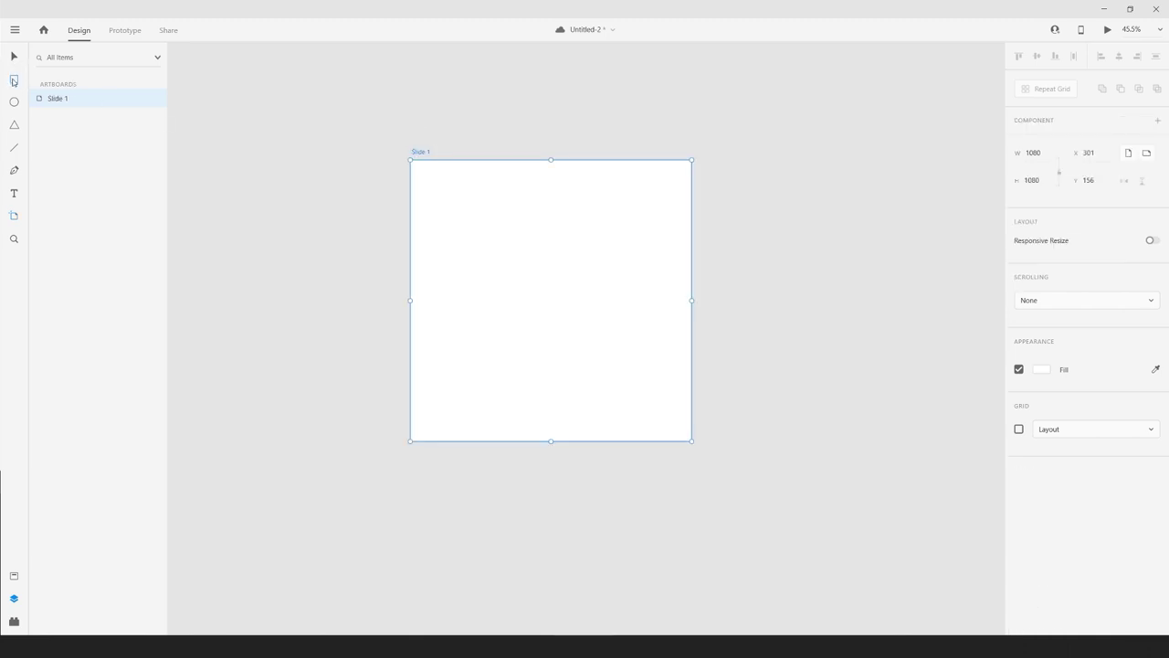
drag(405, 155, 698, 450)
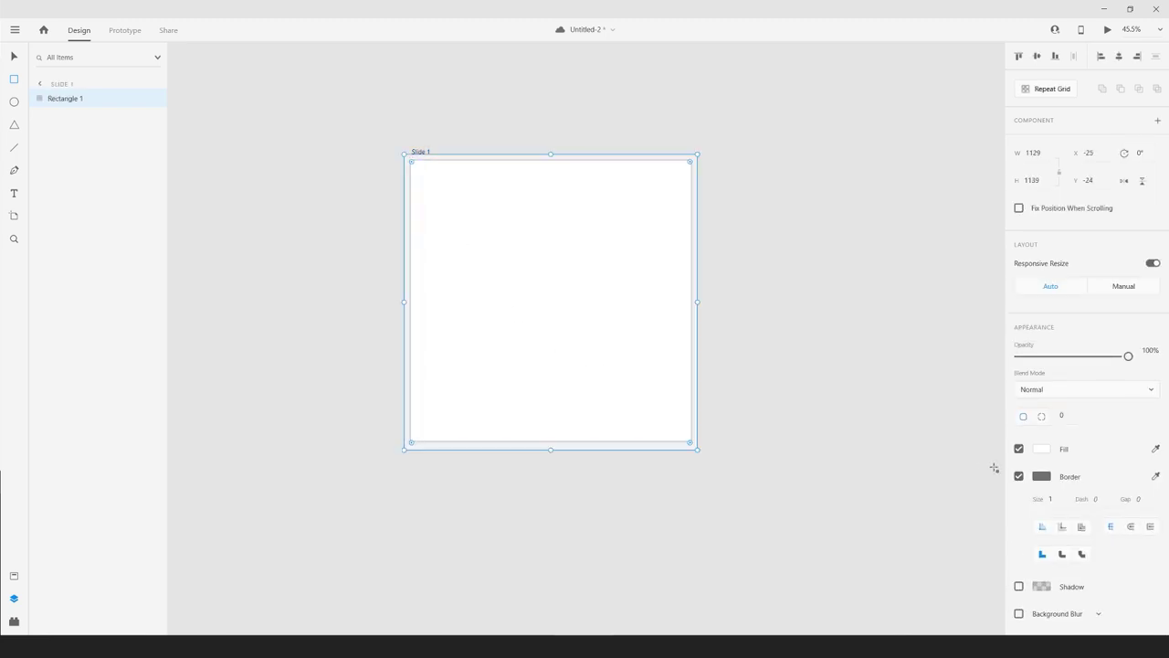
click(1042, 449)
click(873, 443)
drag(864, 474, 974, 380)
drag(984, 476, 973, 422)
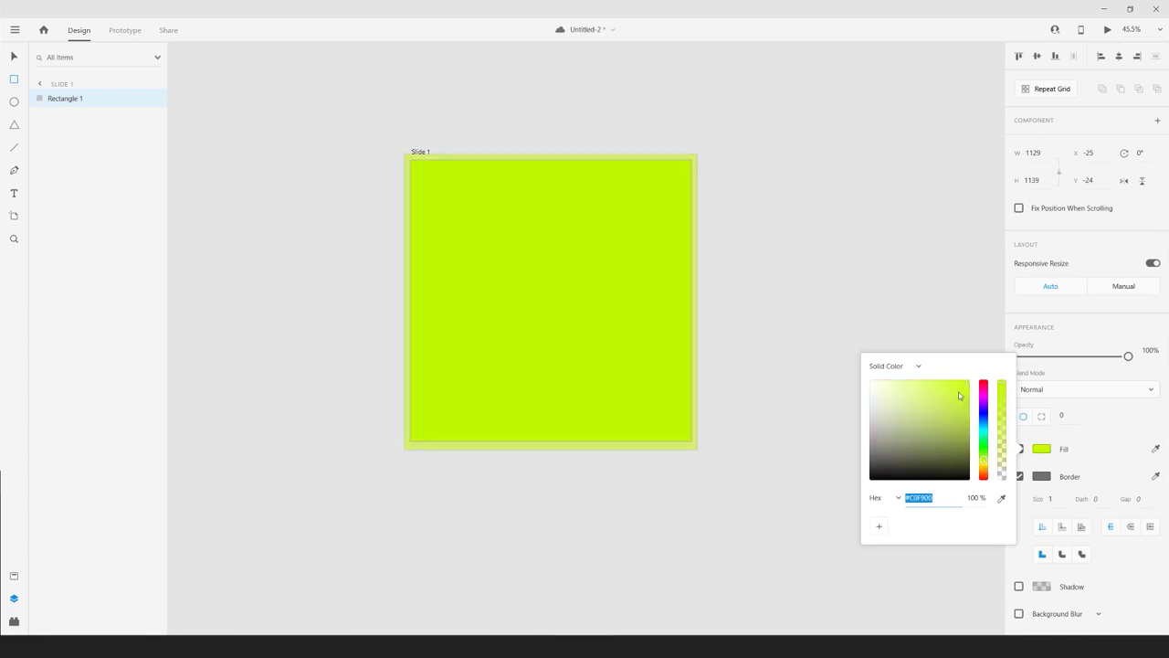
click(869, 478)
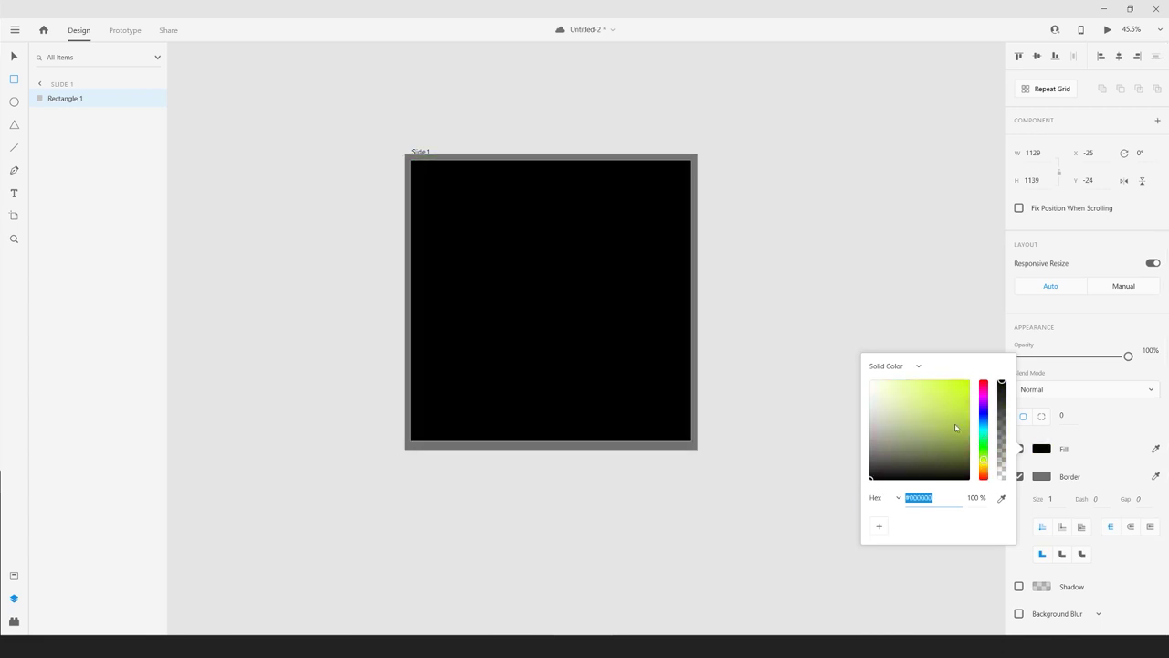
click(600, 264)
scroll(632, 164, up, 2)
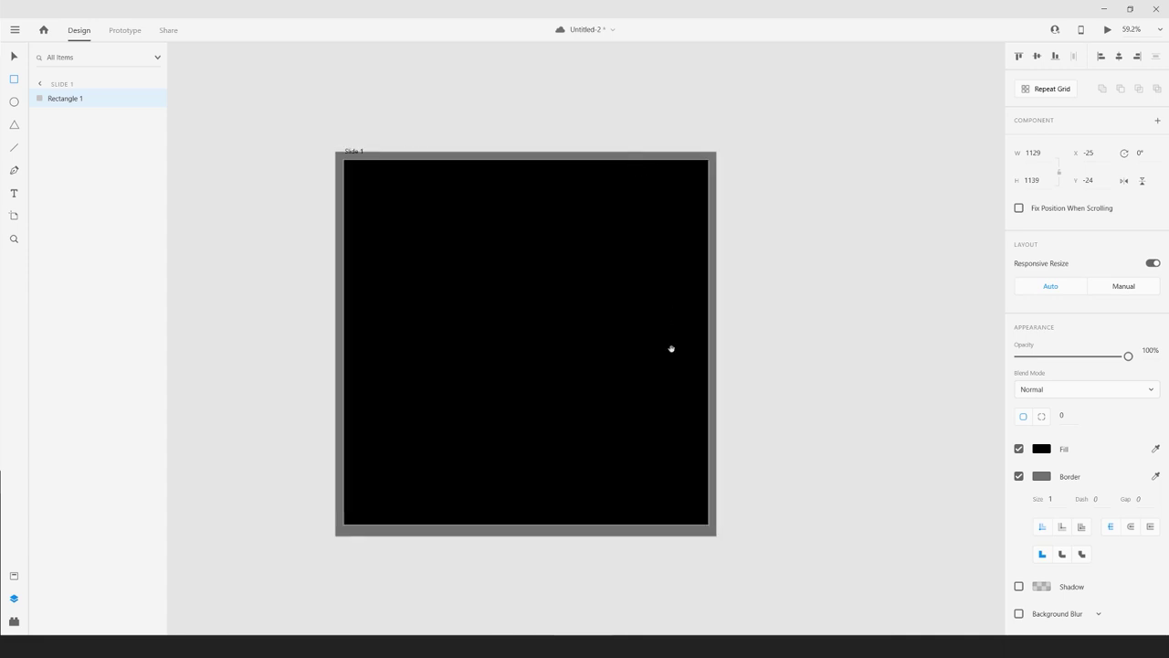
drag(671, 349, 676, 321)
key(v)
click(867, 165)
click(653, 188)
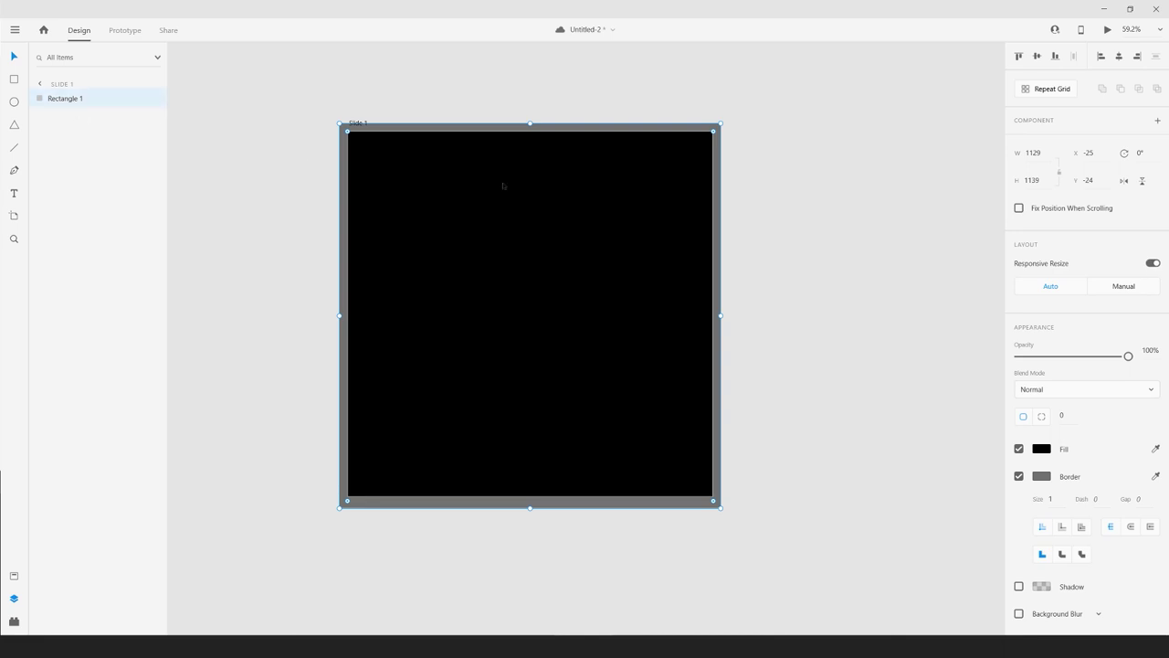
click(567, 94)
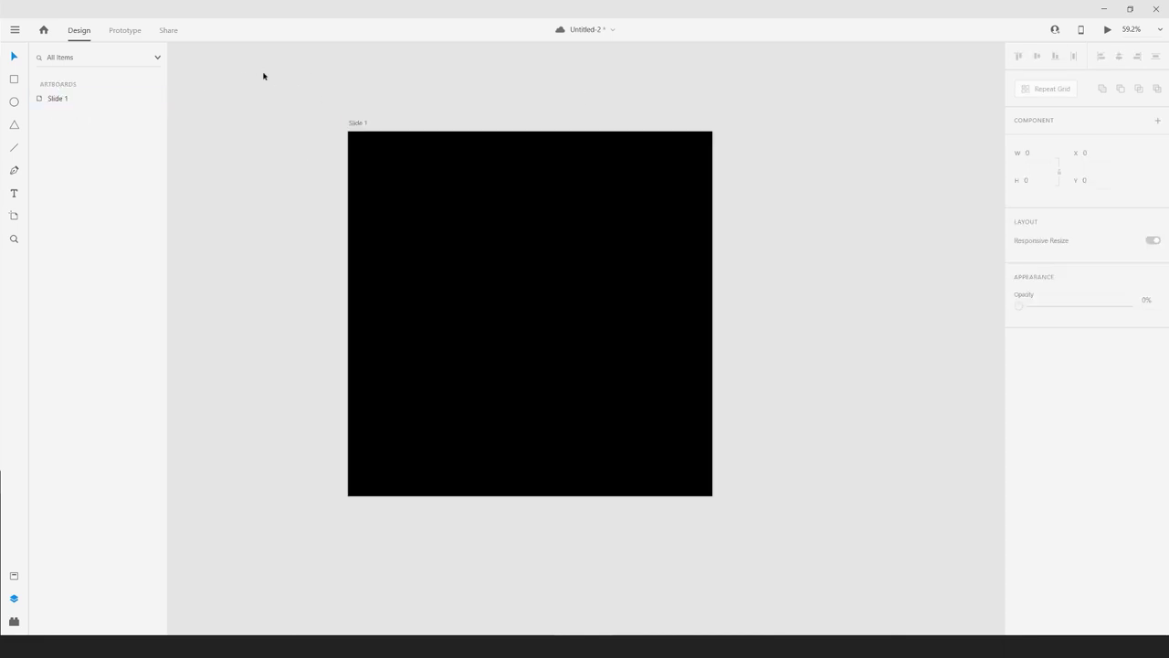
click(435, 157)
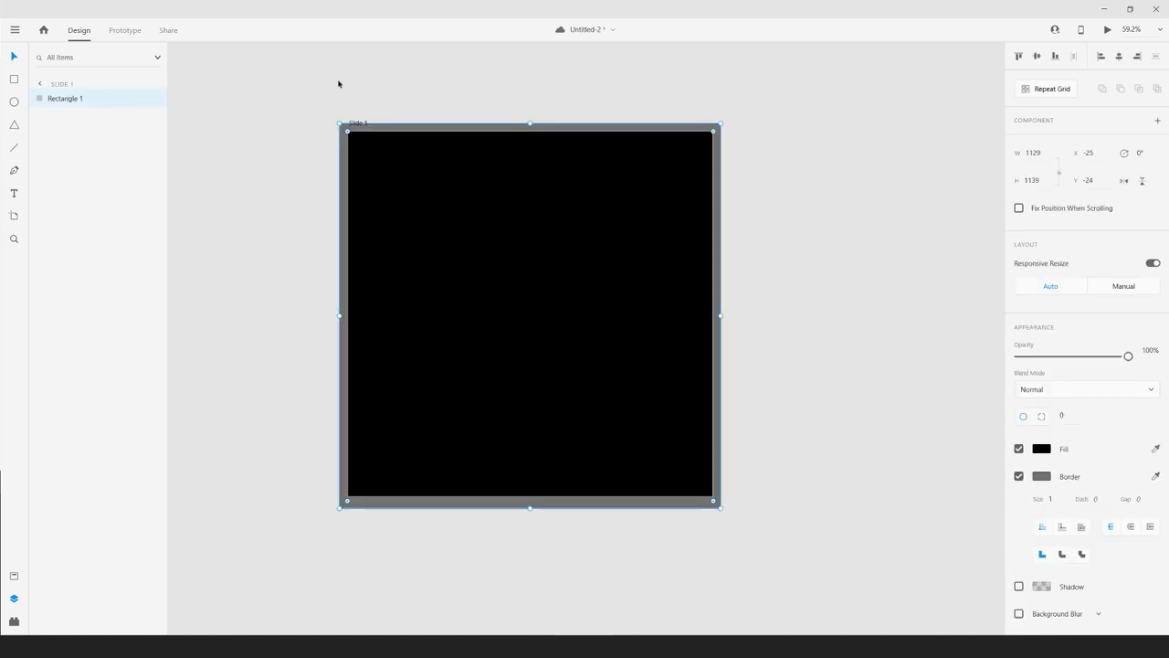
- Add an area text box about 930 × 926 inside the black slide with the placeholder text asdasdasdkahdjash
scroll(346, 188, up, 2)
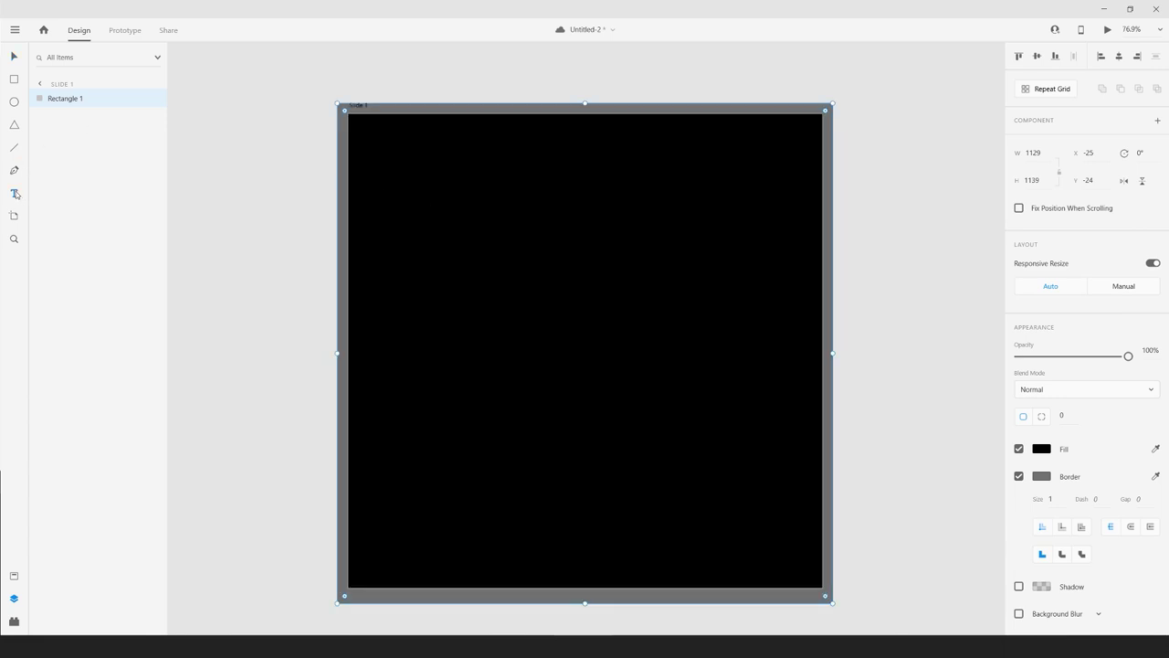
click(16, 194)
drag(369, 136, 459, 273)
click(459, 275)
click(459, 272)
click(65, 95)
drag(380, 152, 789, 559)
text(asdasdasdkahdjash)
- Set the placeholder text's font to Uniform at size 150
key(ctrl+a)
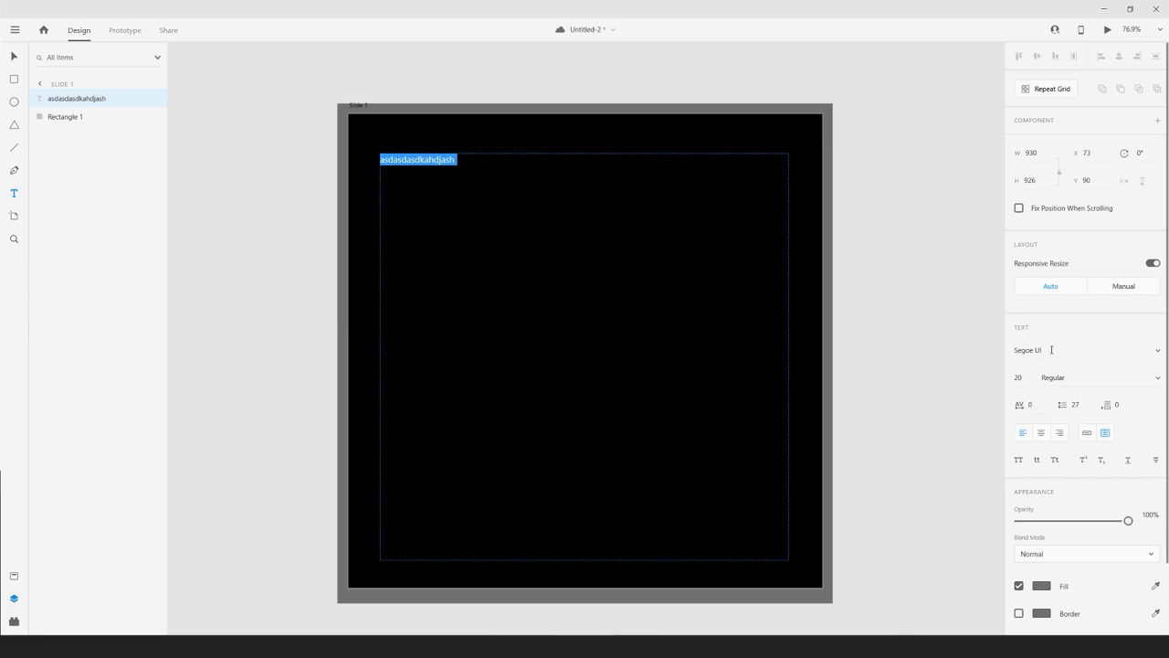
click(1122, 351)
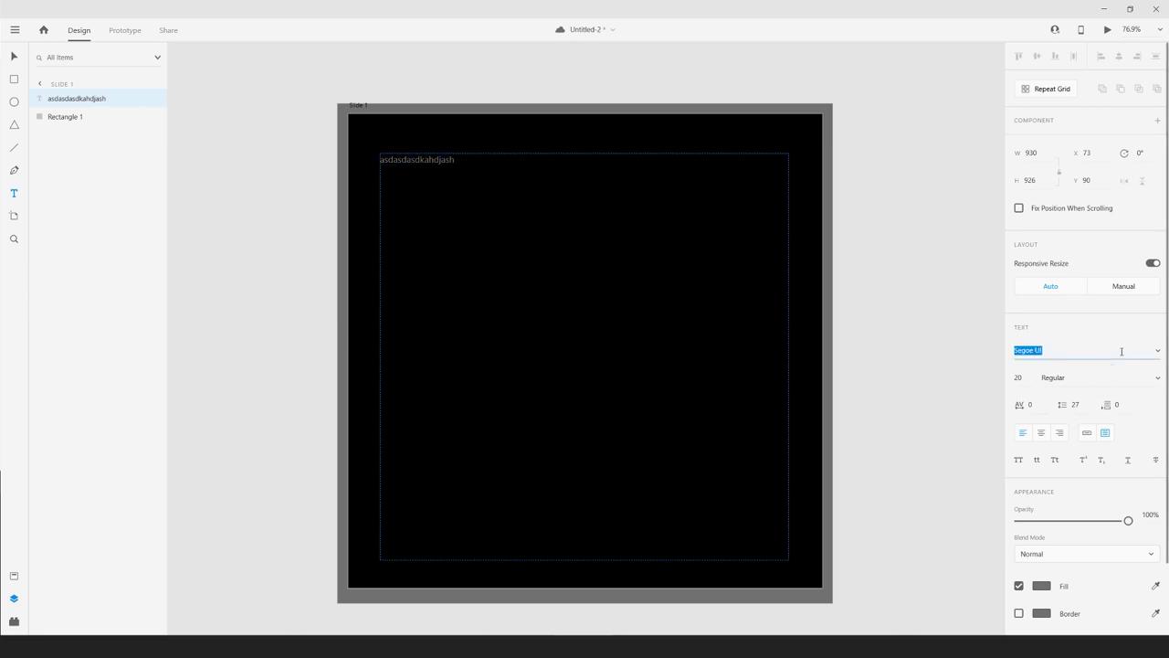
text(Uniform)
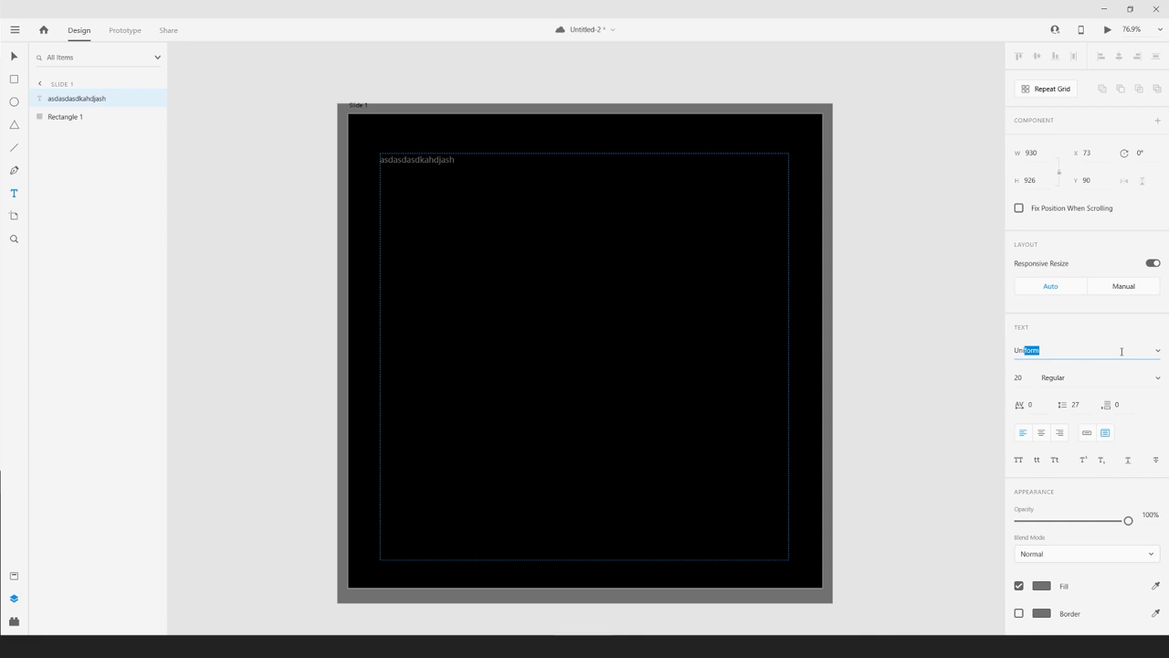
key(Return)
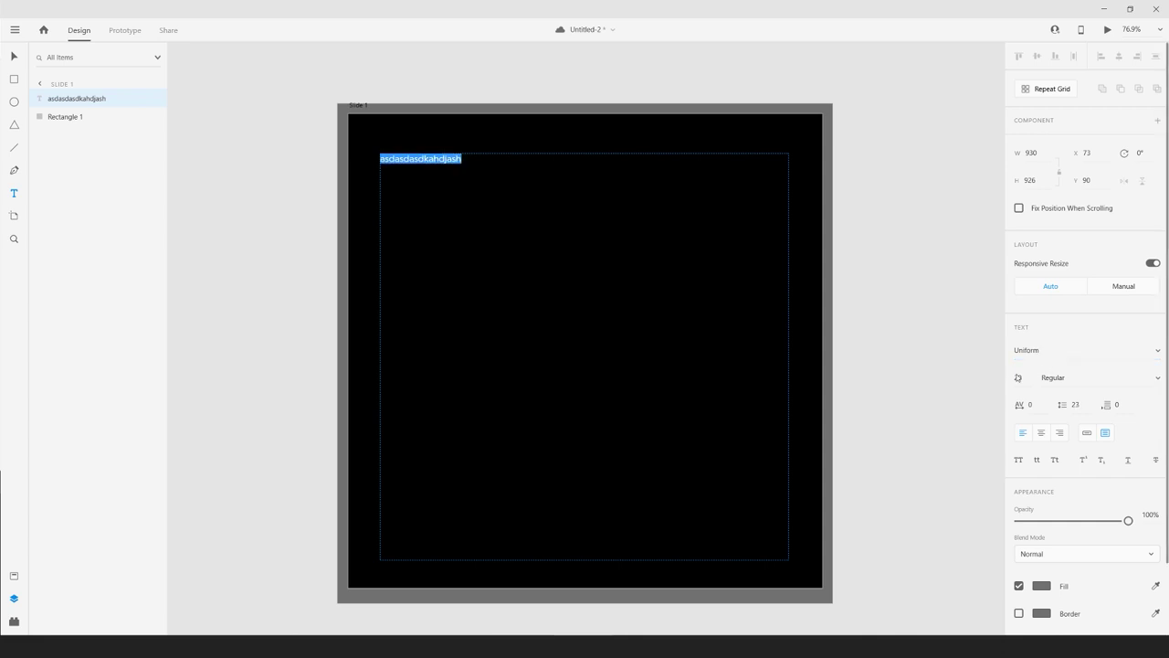
click(1017, 377)
text(150)
key(Return)
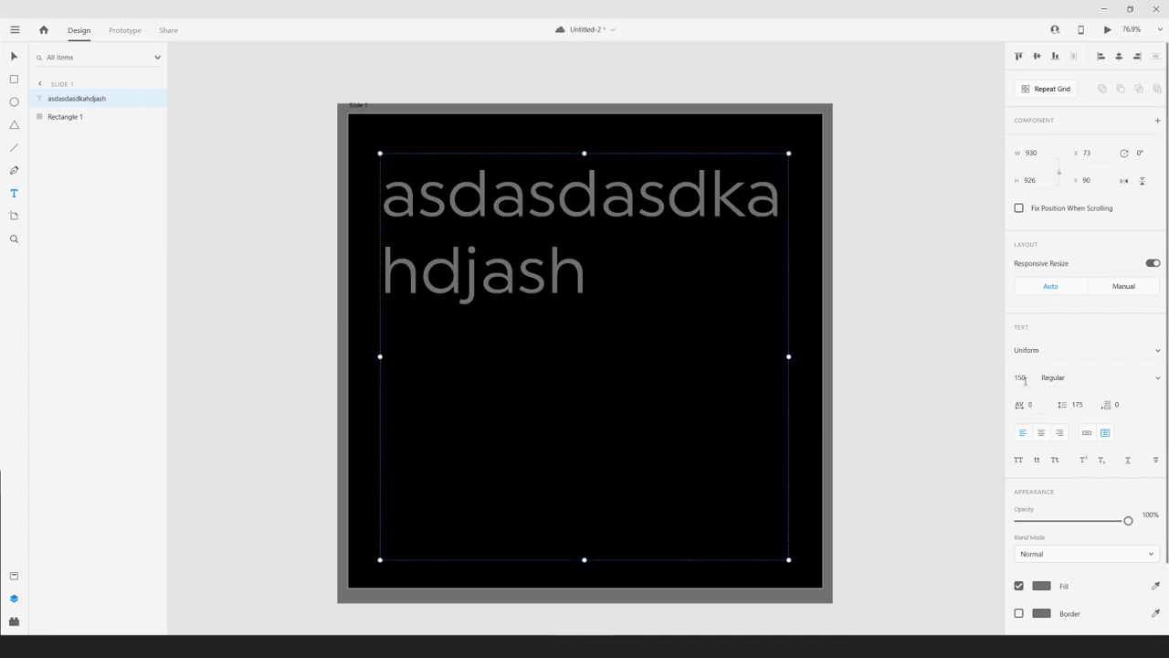
key(Tab)
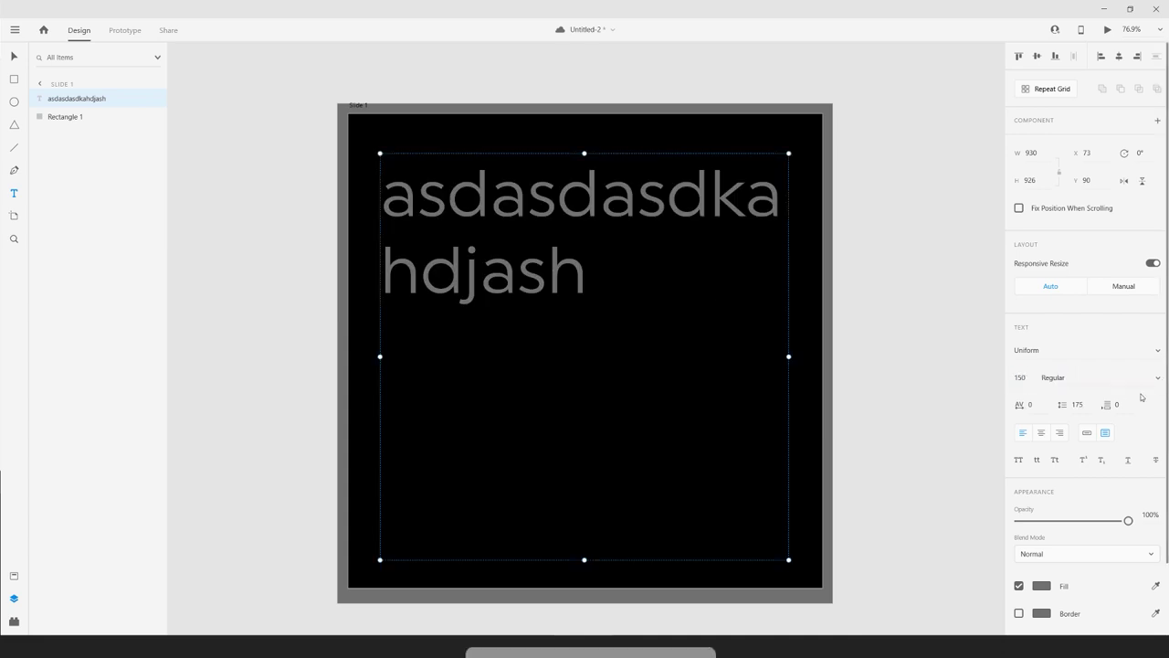
- Try the Black weight on the text and settle on Extra Condensed Black
click(1158, 378)
scroll(1097, 416, down, 3)
click(1095, 424)
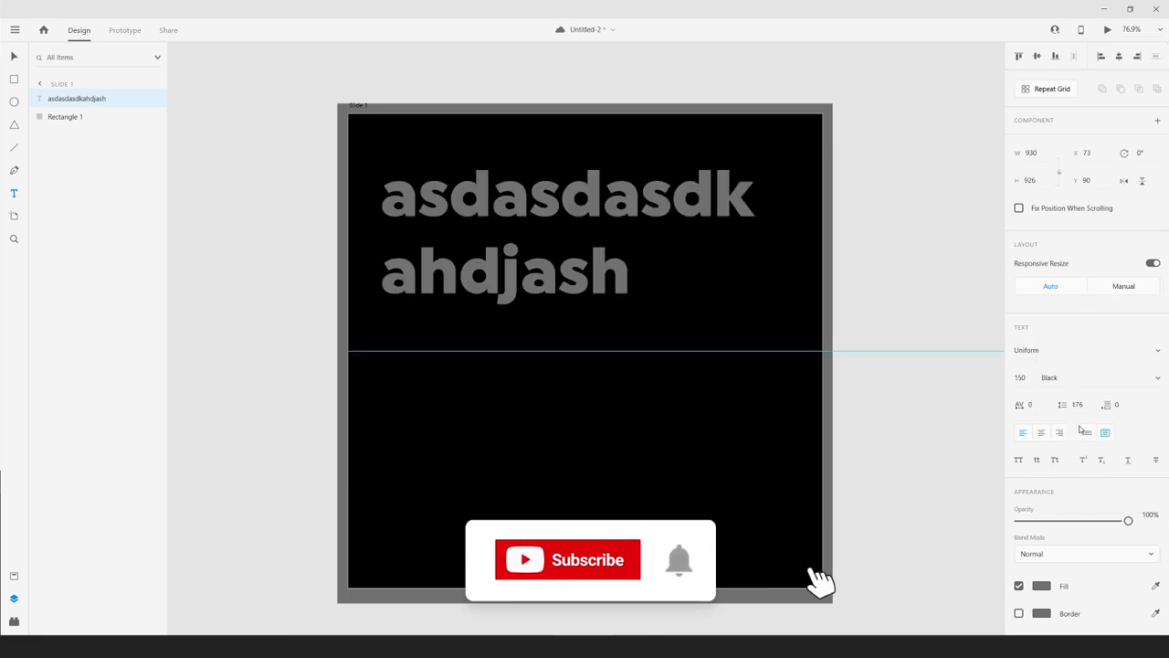
click(1155, 378)
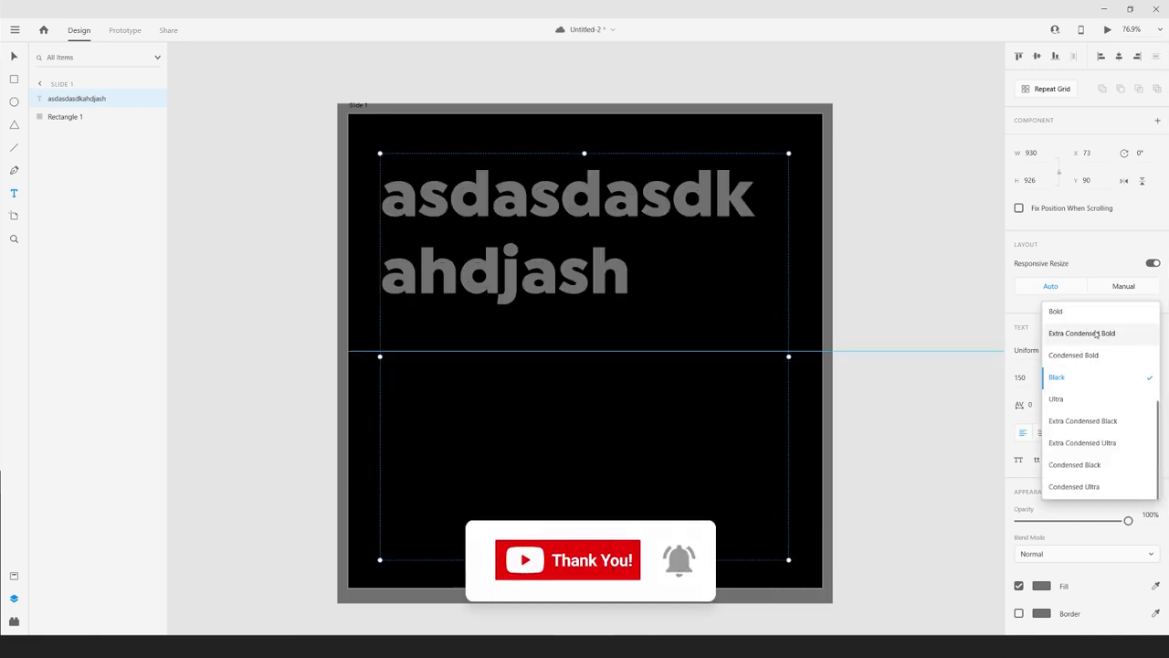
click(1101, 420)
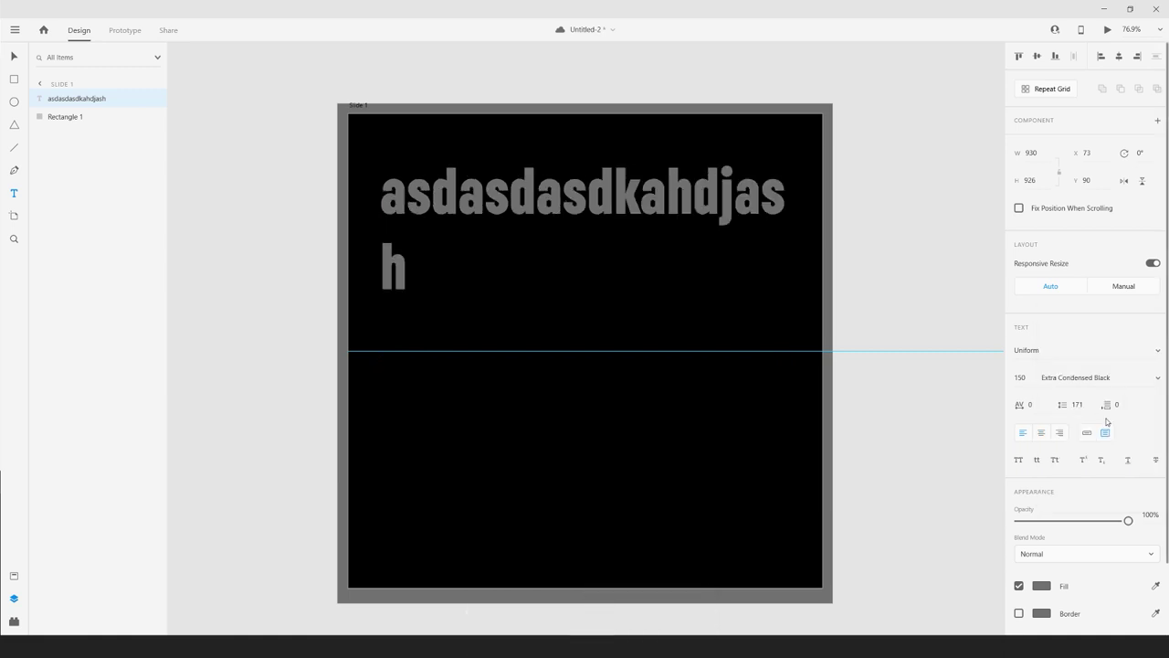
- Replace the placeholder text with Carousel
click(672, 228)
double_click(673, 222)
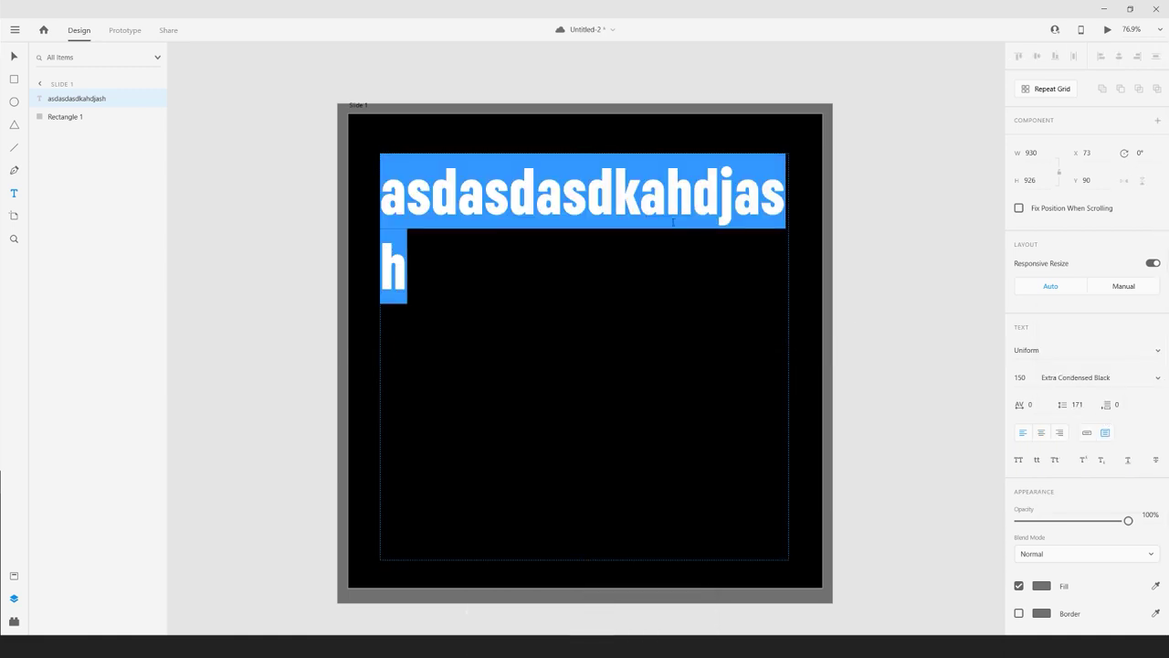
text(Carousel)
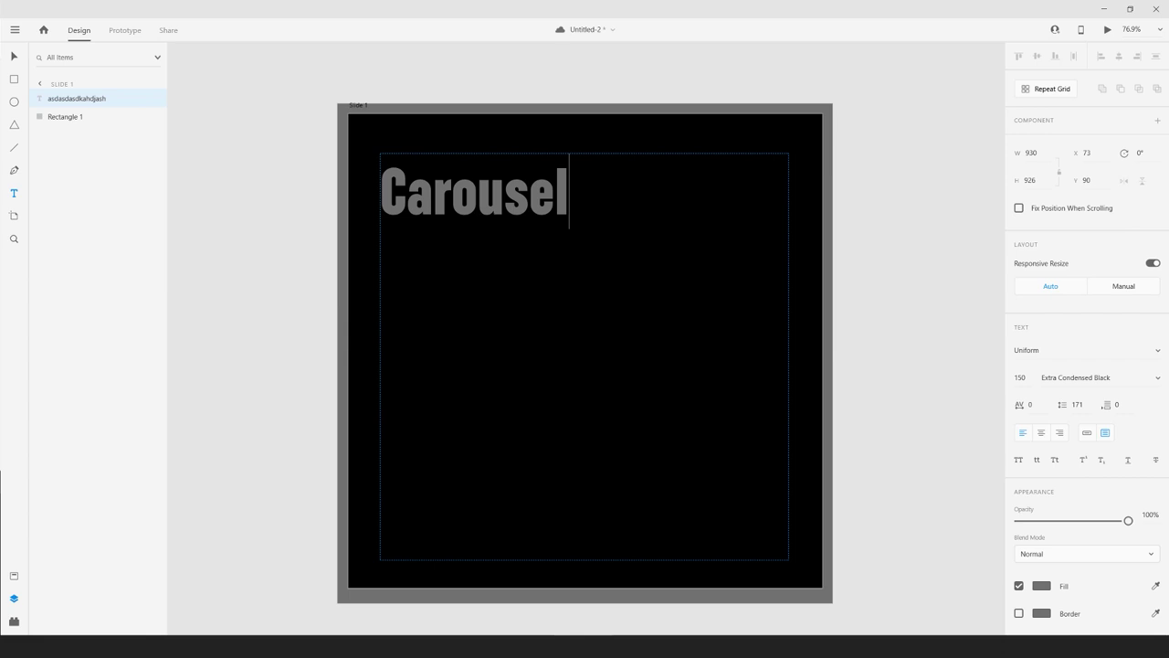
scroll(1051, 457, down, 2)
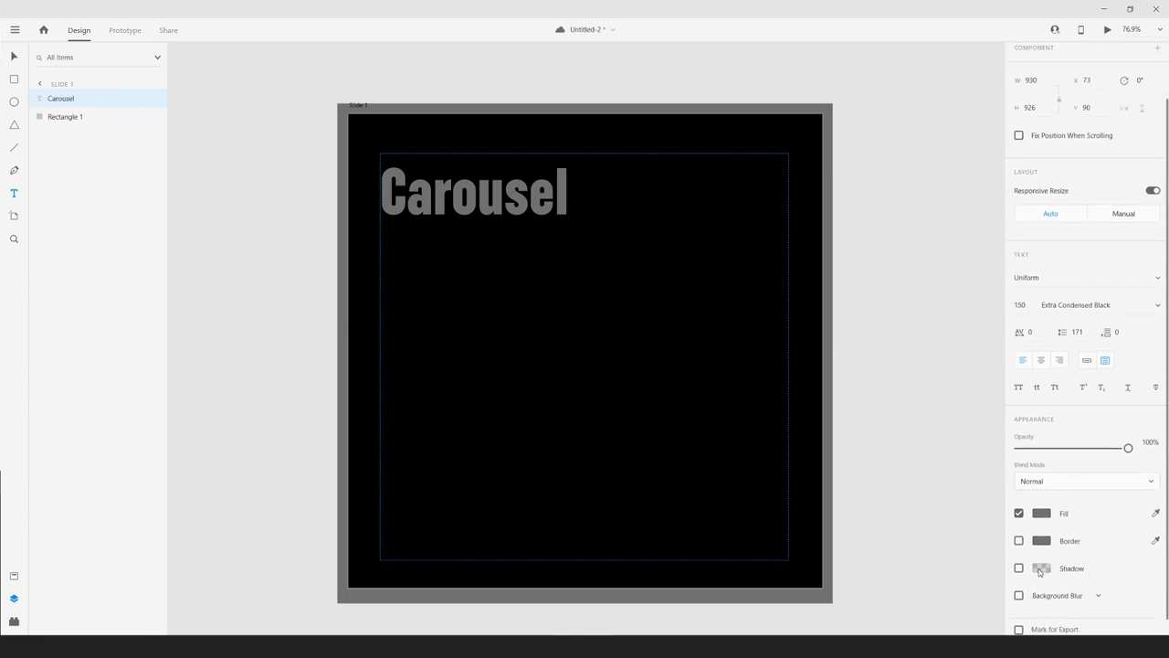
- Change the fill colour of the Carousel text to white
click(1042, 503)
drag(879, 464, 853, 420)
click(505, 190)
key(ctrl+a)
click(1044, 508)
drag(917, 457, 836, 401)
click(527, 193)
click(510, 203)
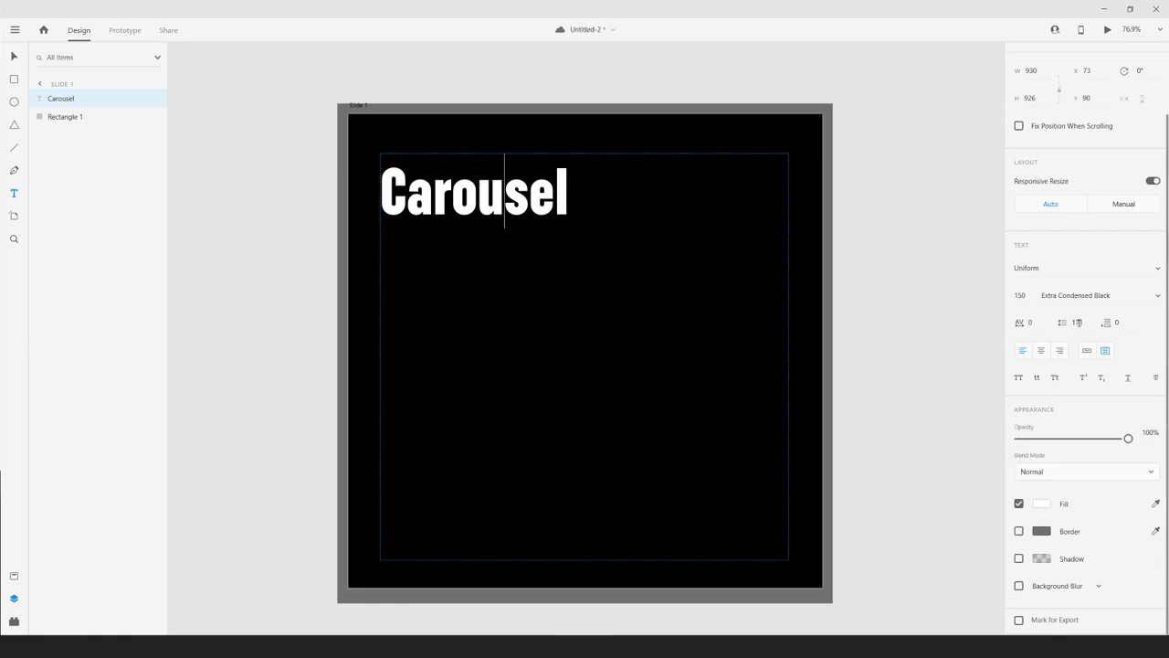
- Replace Carousel with a heading on four lines reading PLACE, HEADLING, IN THIS and AREA
scroll(1079, 323, up, 1)
scroll(1079, 323, up, 1)
key(ctrl+a)
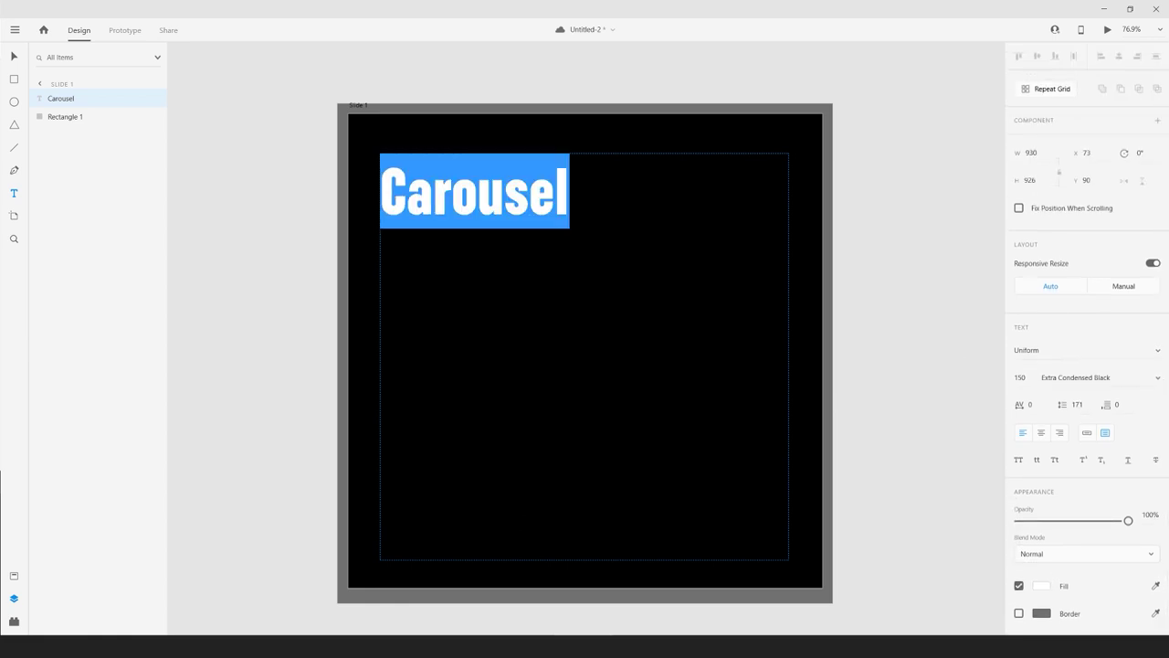
click(529, 202)
double_click(556, 204)
text(PLACE)
key(Return)
text(H)
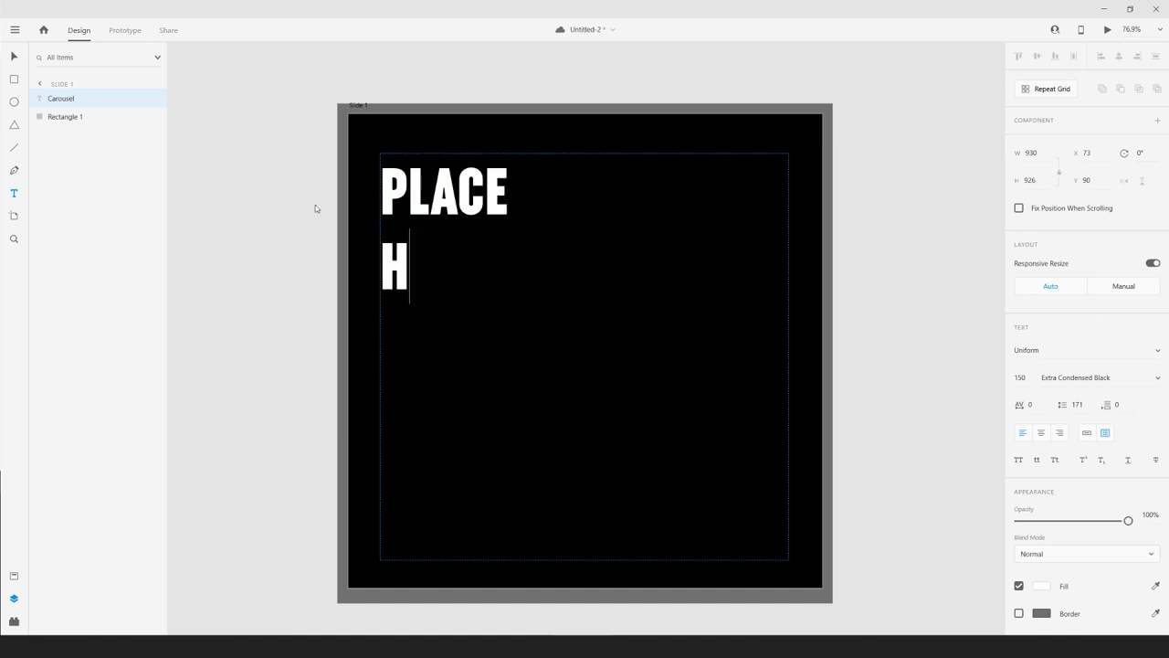
text(EADLING)
key(Return)
text(IN THIS)
key(Return)
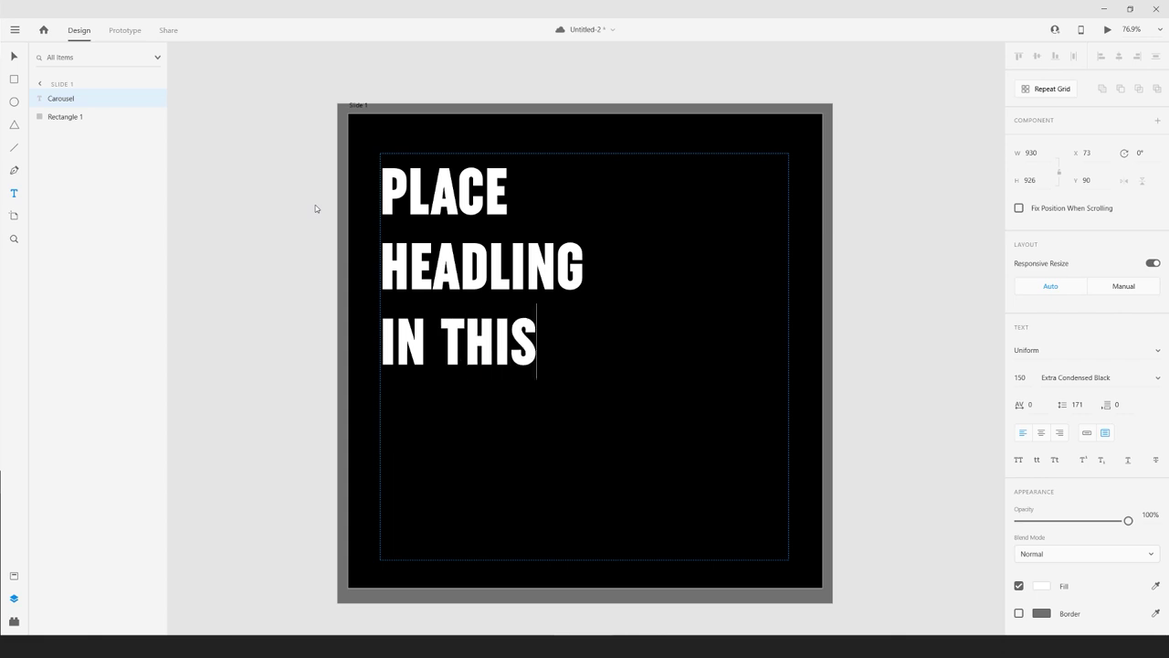
text(AREA)
key(Escape)
- Try a font size of 160 on the whole heading
double_click(505, 210)
key(ctrl+a)
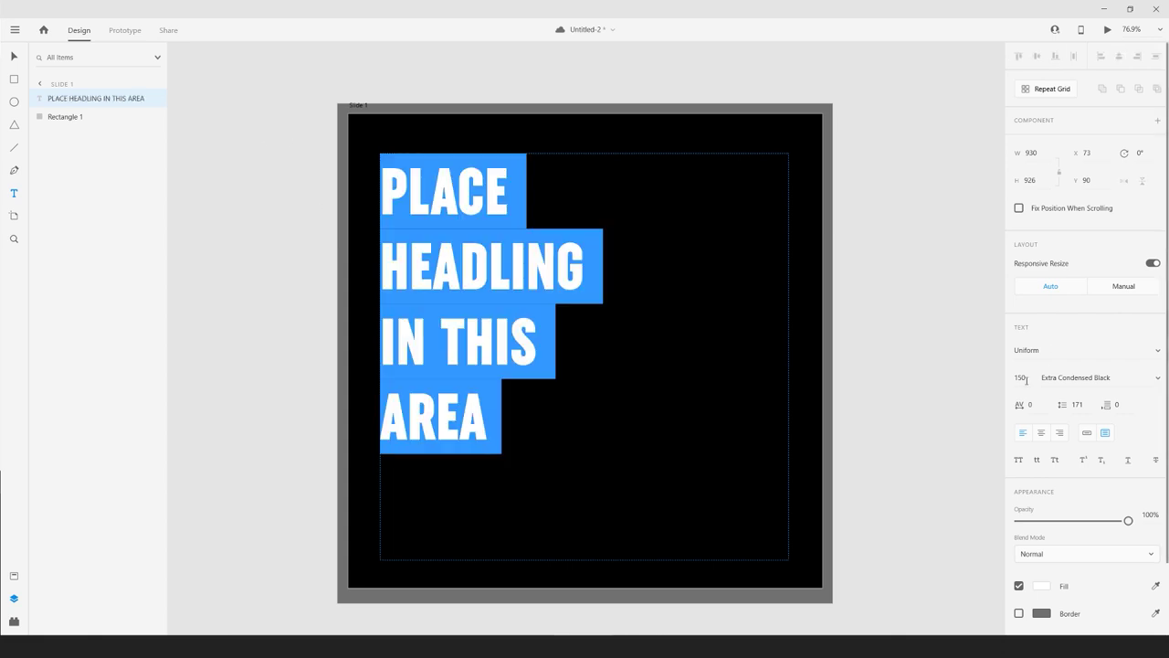
click(1021, 377)
text(160)
key(Return)
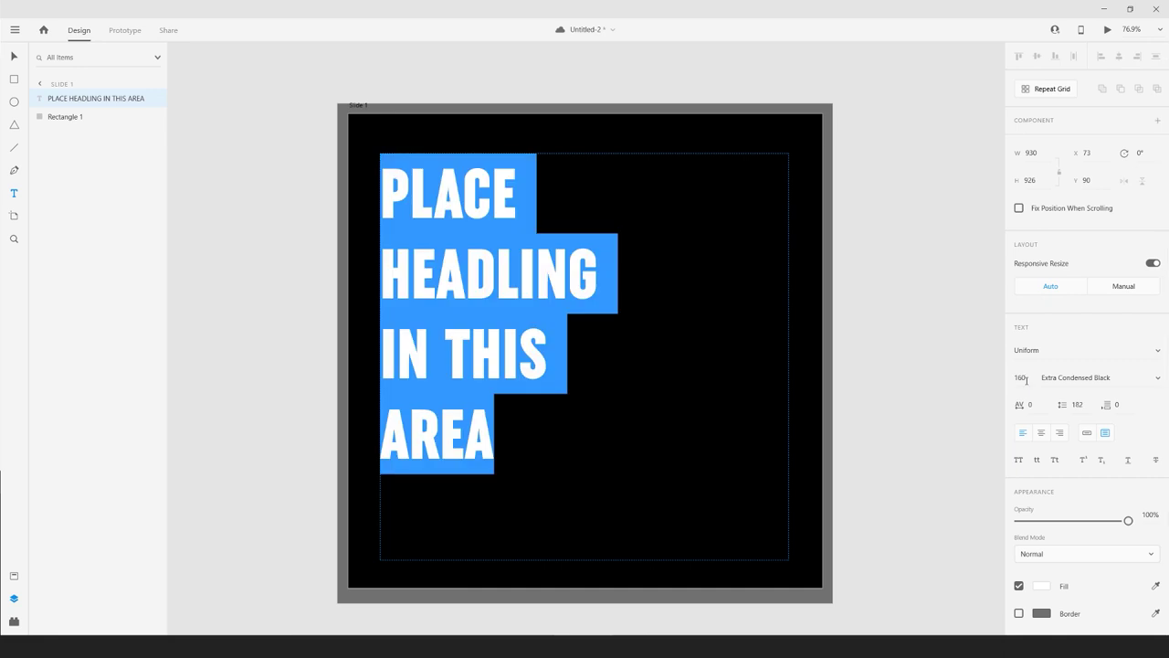
- Try a tighter heading line spacing of 133 and adjust it to 135
click(1077, 405)
key(Down)
key(Down)
click(1078, 404)
text(366)
key(Return)
text(133)
key(Return)
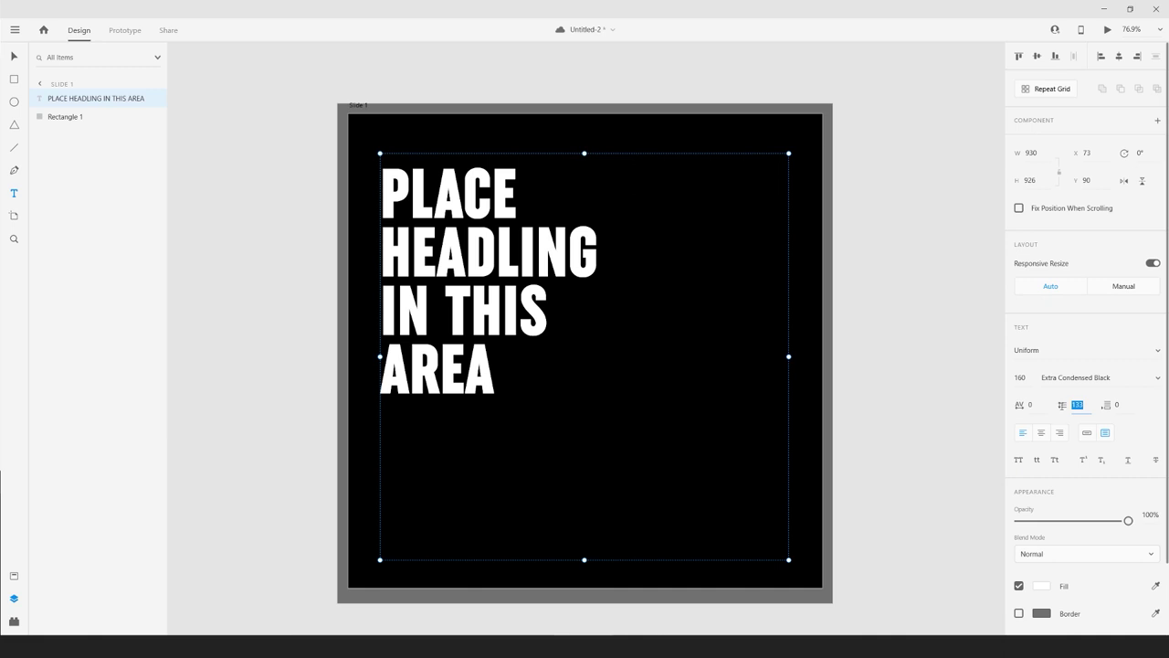
drag(1065, 404, 1032, 524)
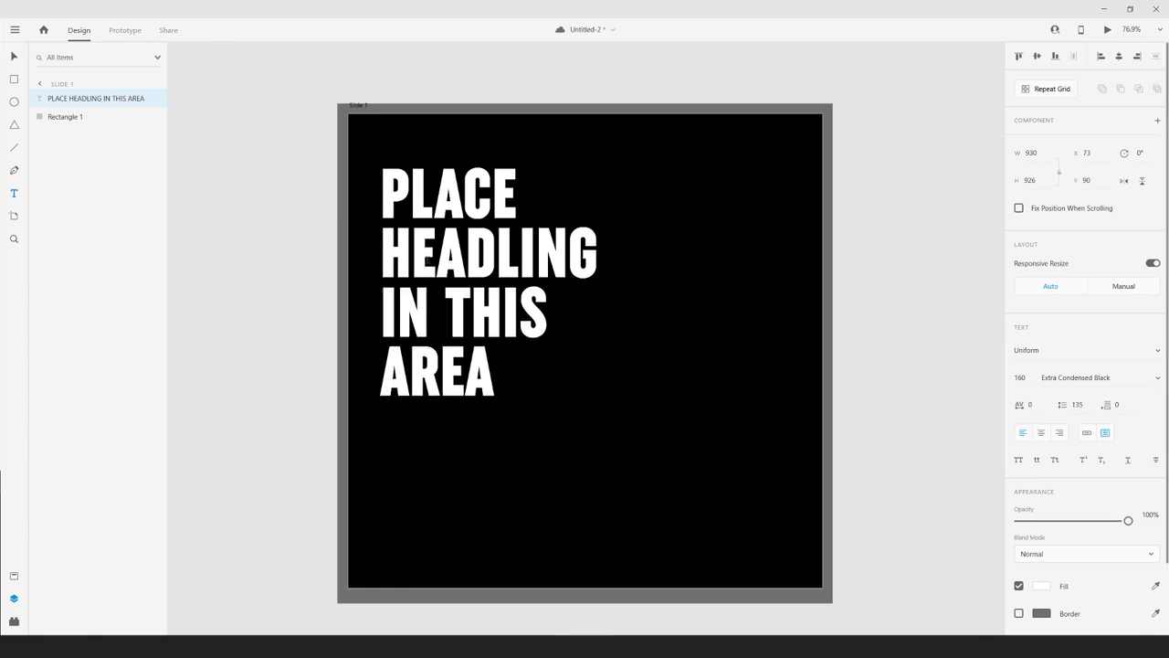
- Set the heading's font size to 200 and its line spacing to 159
double_click(427, 261)
click(1027, 377)
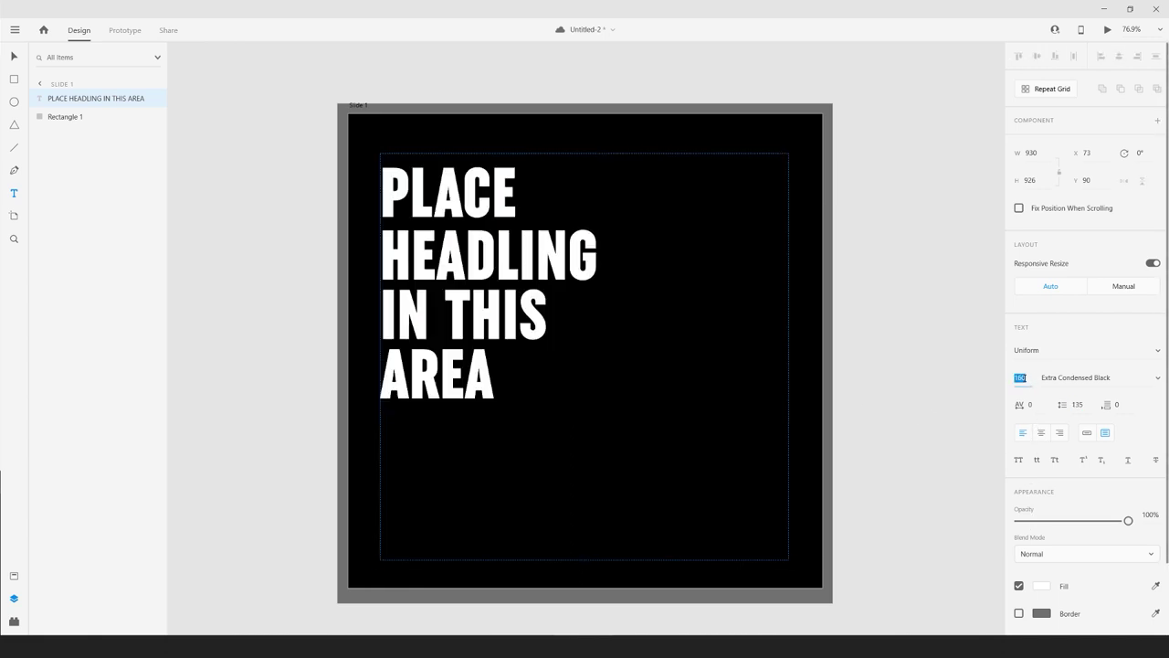
text(200)
key(Return)
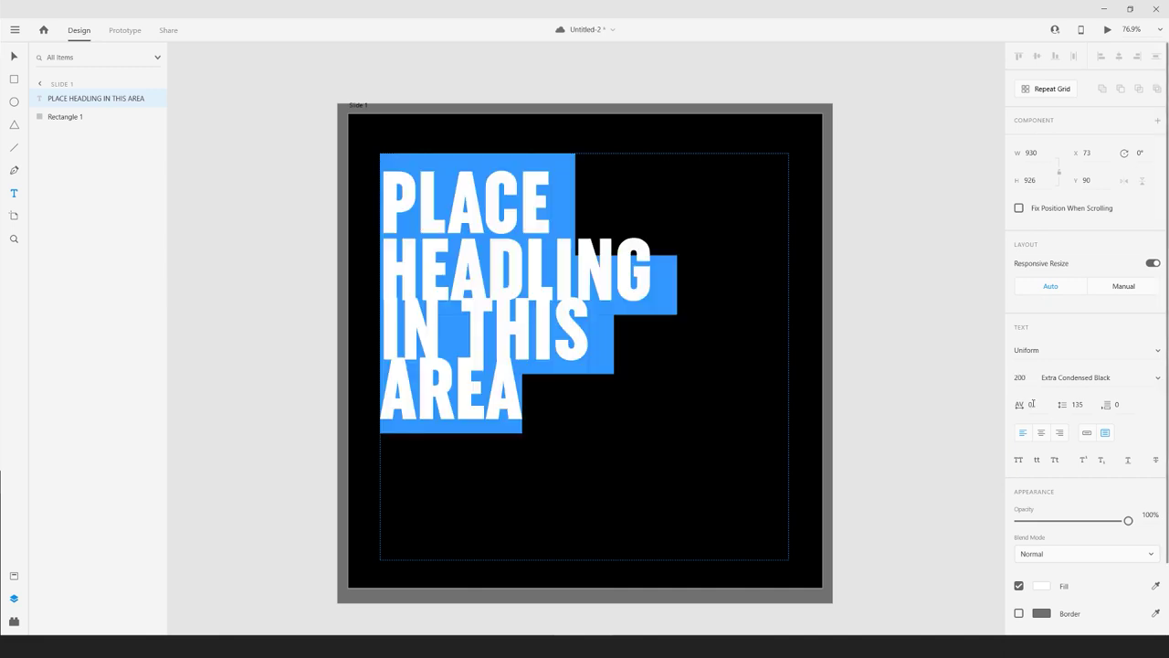
drag(1061, 406, 1060, 348)
click(420, 294)
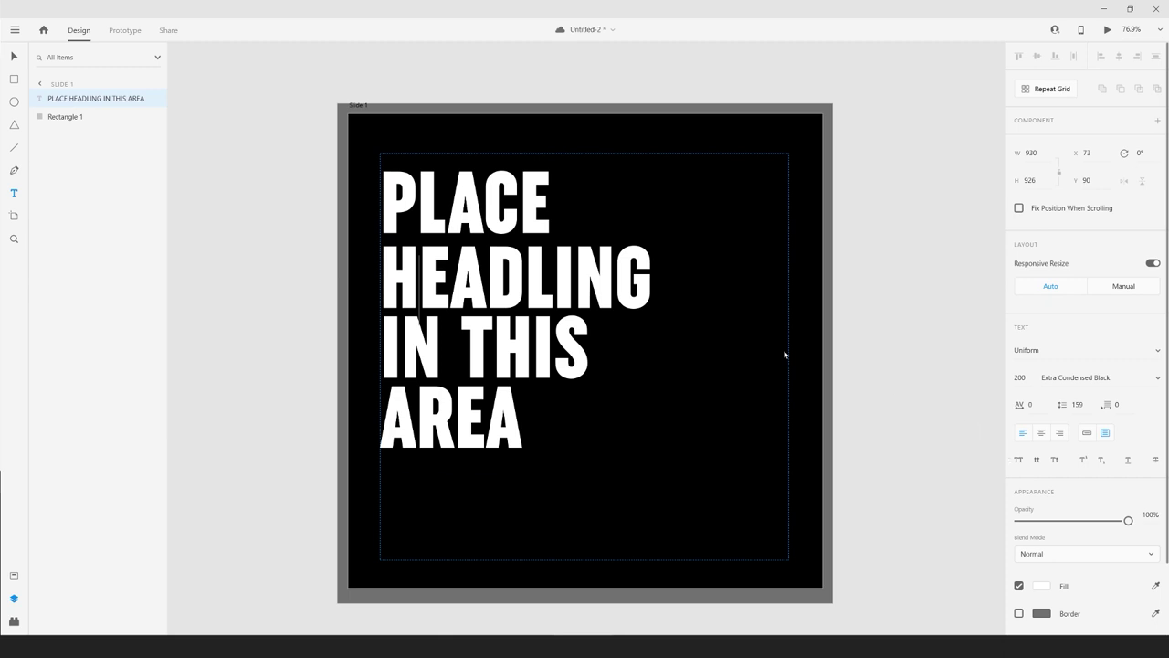
- Set the character spacing of the whole heading to 14
click(1053, 405)
key(ctrl+a)
click(1046, 405)
drag(1022, 414, 937, 421)
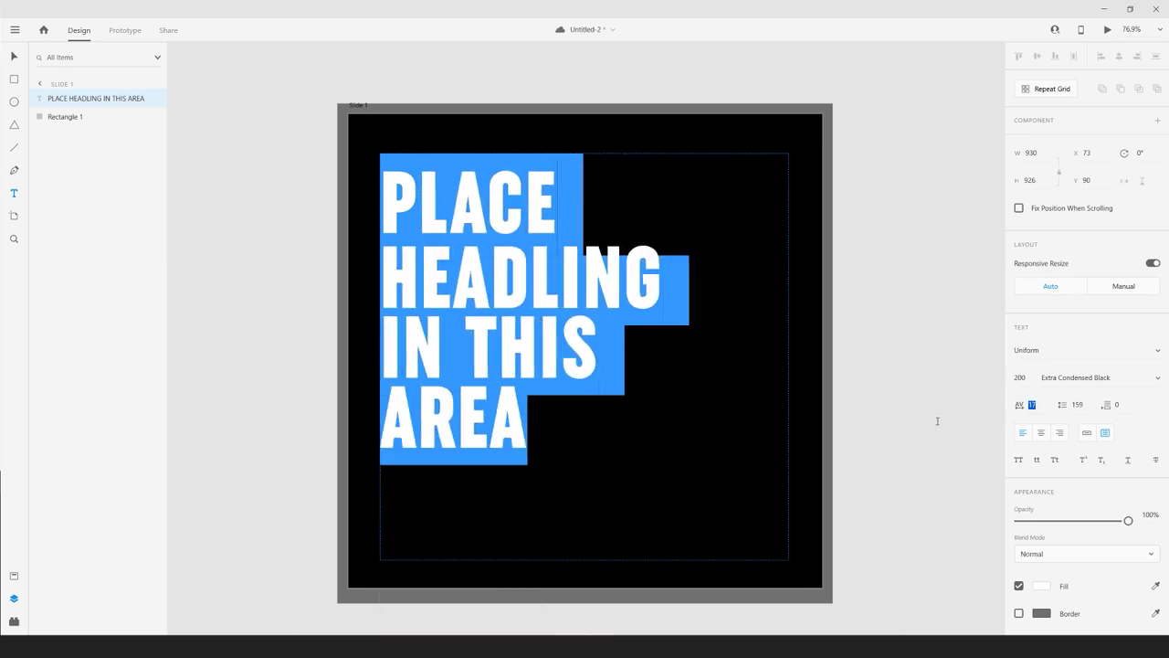
click(504, 361)
click(573, 256)
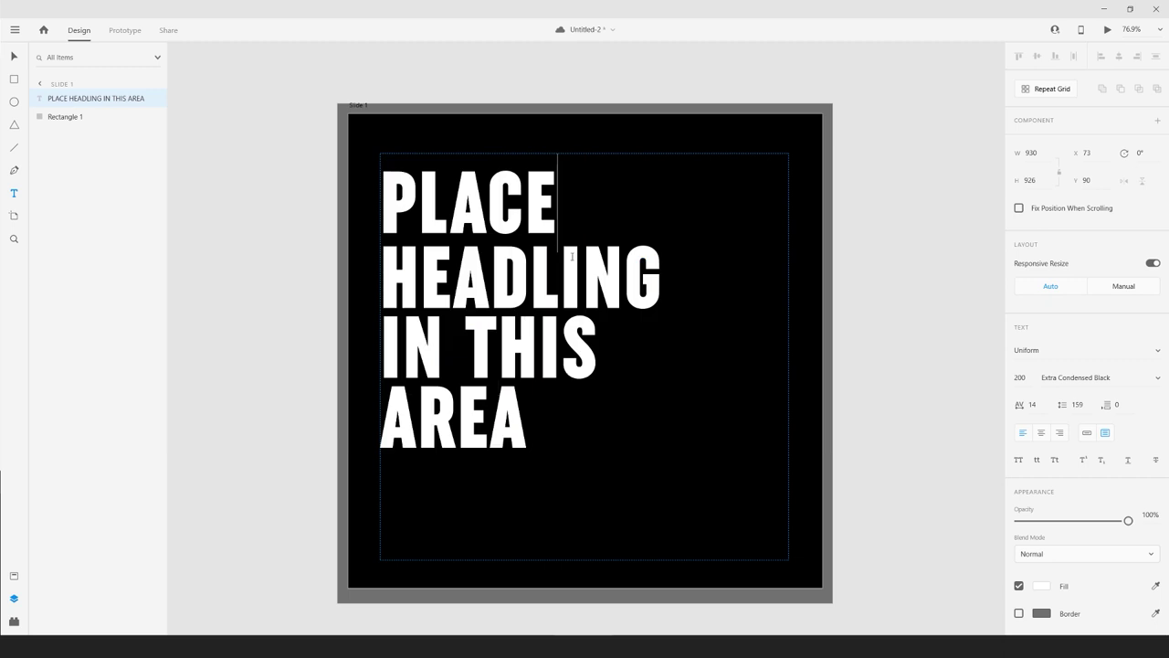
- Shorten the heading's text box from its lower edge to a height of about 763
key(Down)
text(V)
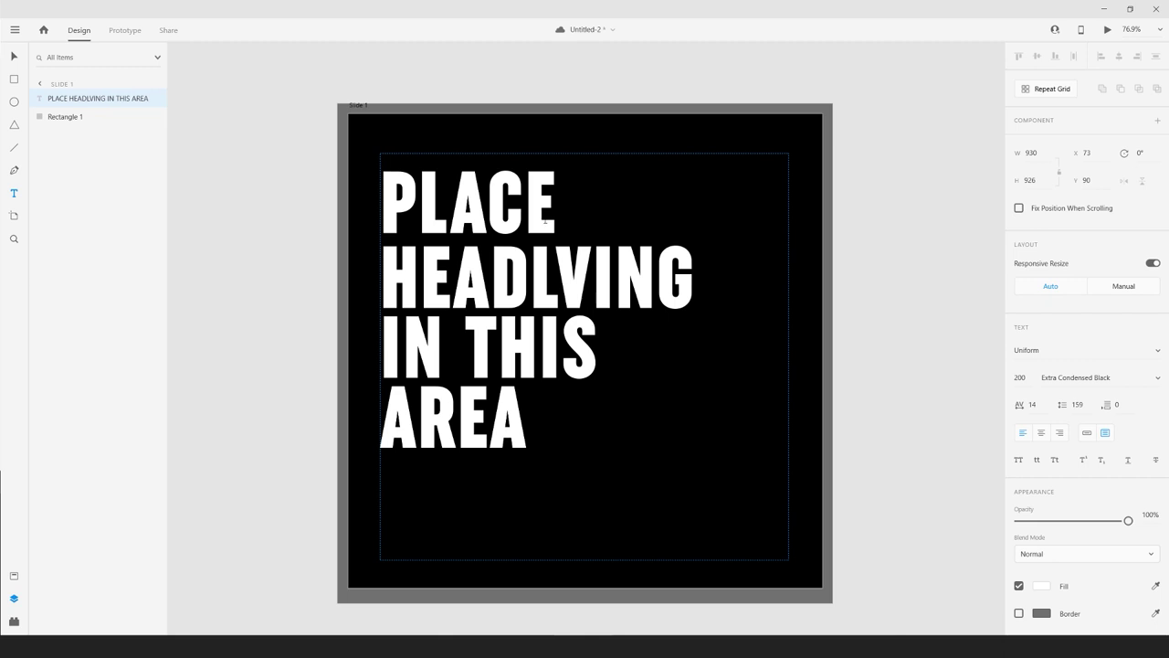
key(BackSpace)
key(Escape)
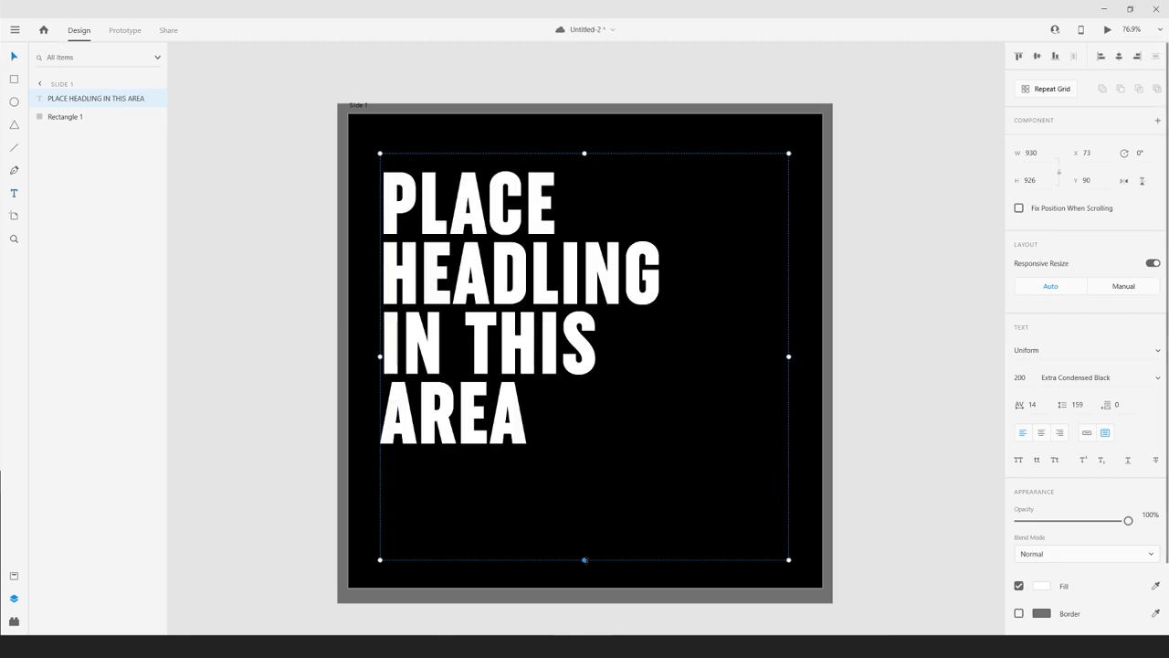
drag(583, 559, 563, 484)
click(514, 527)
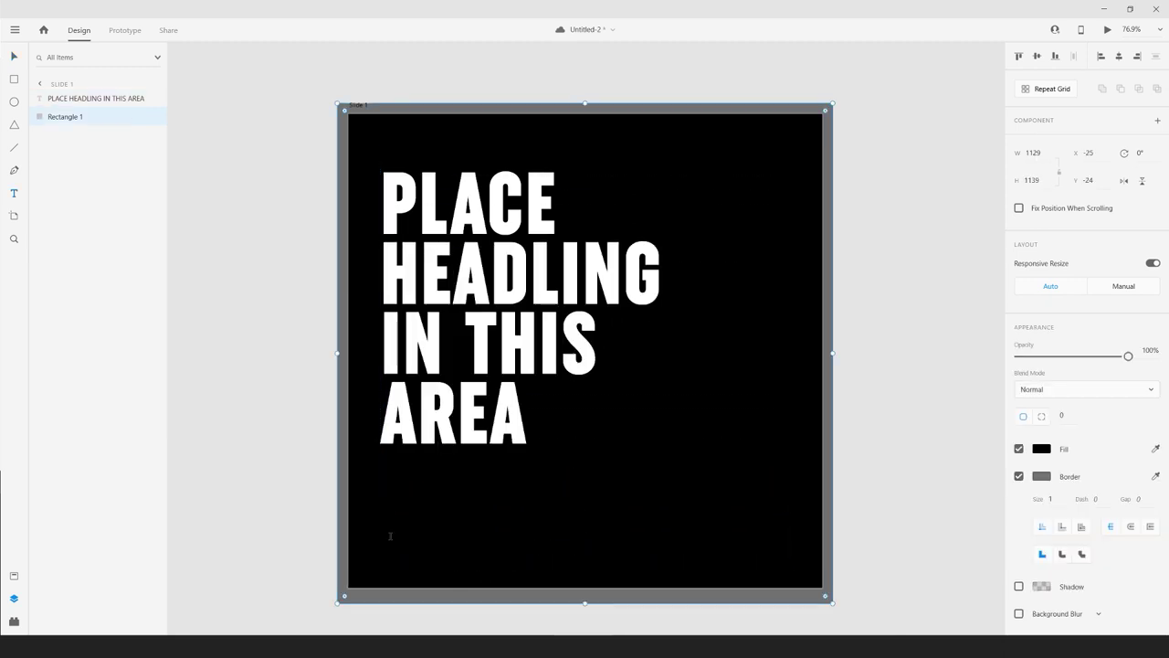
- Add an area text box about 395 × 77 near the slide's lower edge with the website and social handle, size 30, line spacing 35
drag(388, 536, 558, 571)
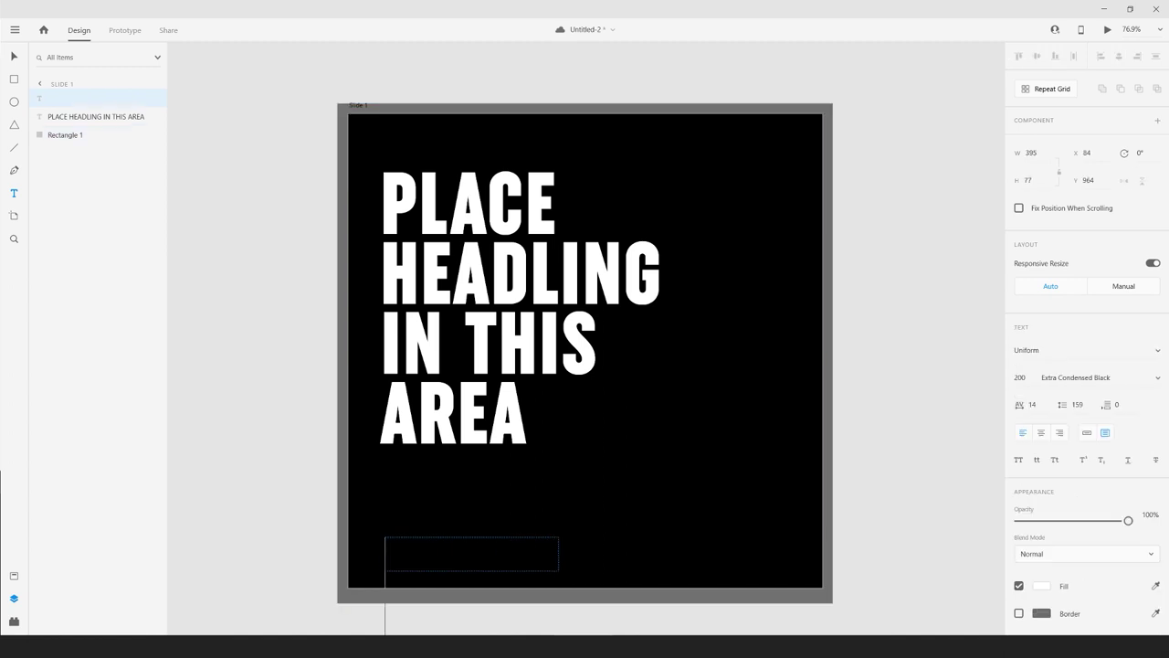
click(1029, 380)
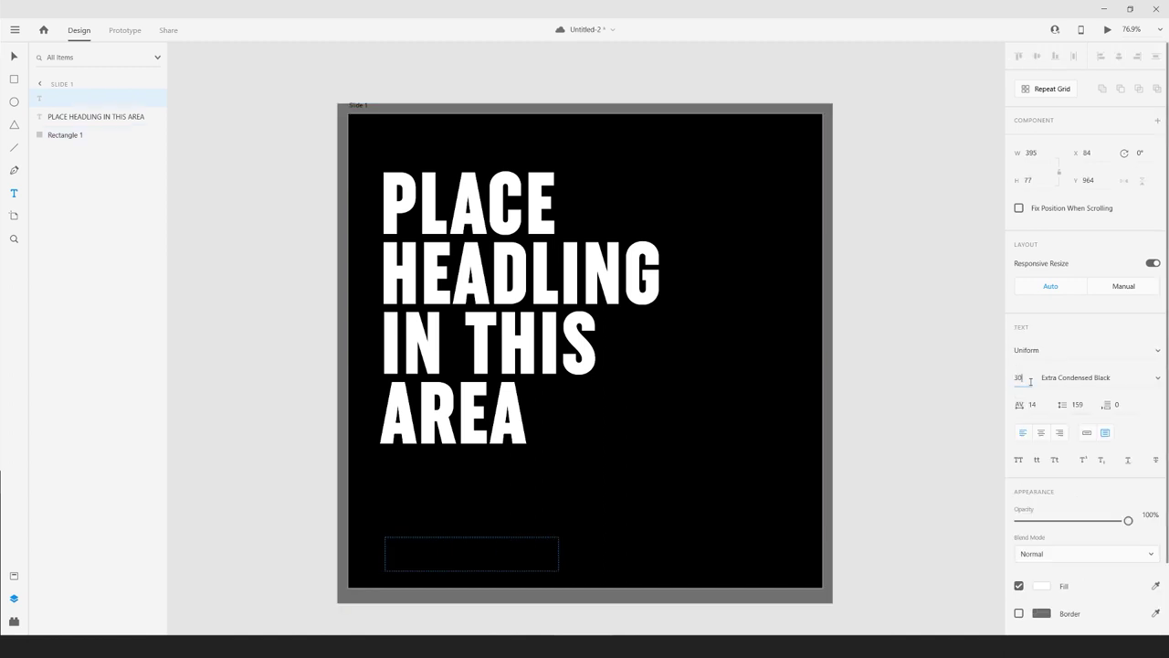
text(30)
key(Return)
text(35)
key(Return)
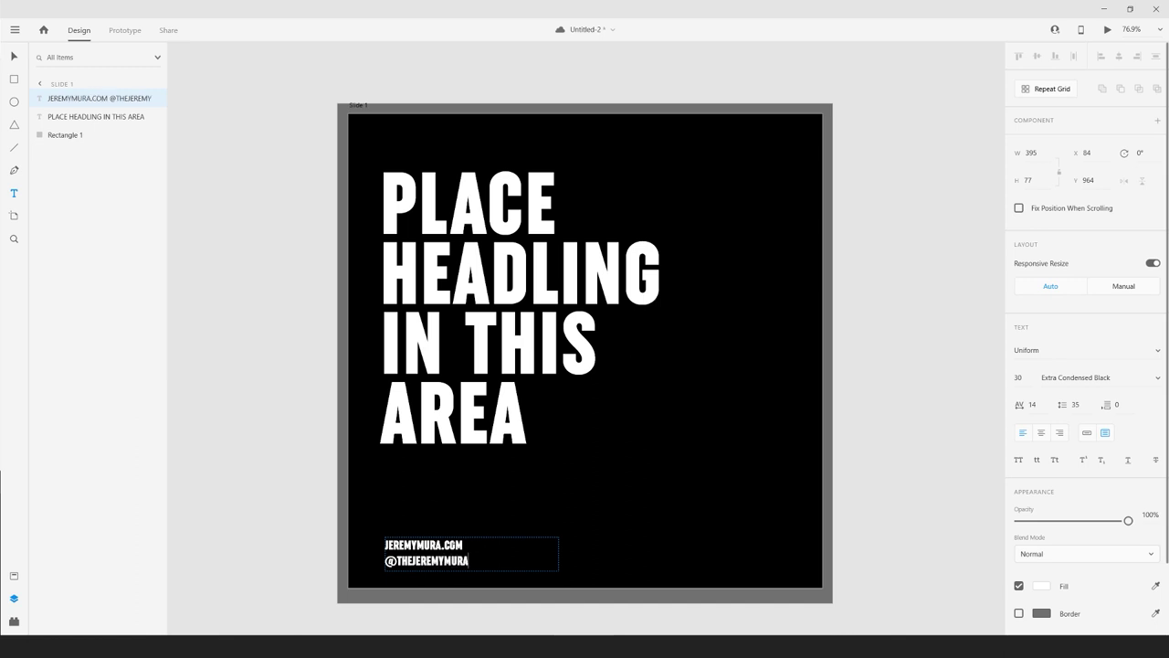
- Set the website and handle text to the Medium weight at size 20
click(1078, 377)
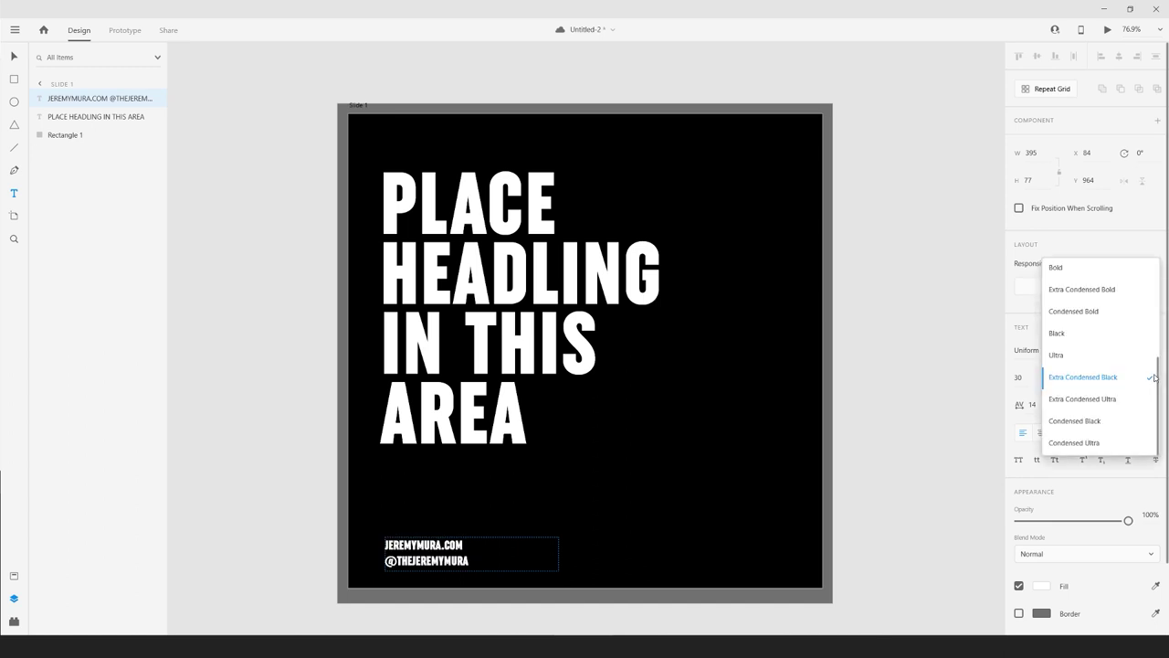
scroll(1082, 311, up, 1)
click(1078, 291)
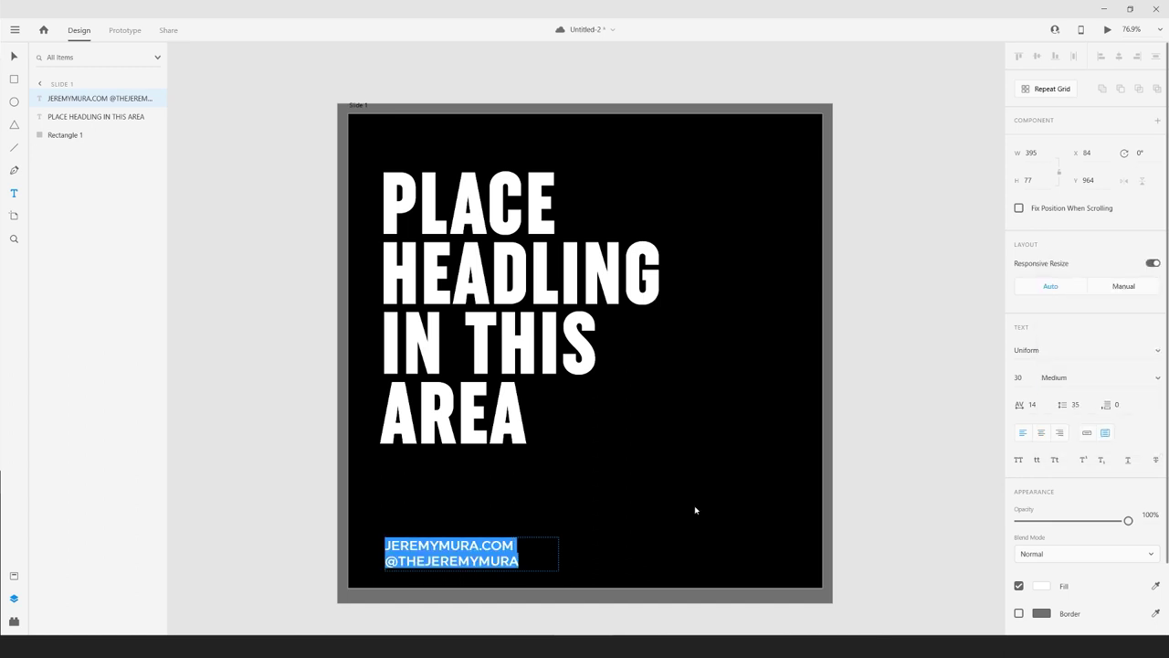
click(1020, 376)
text(20)
key(Return)
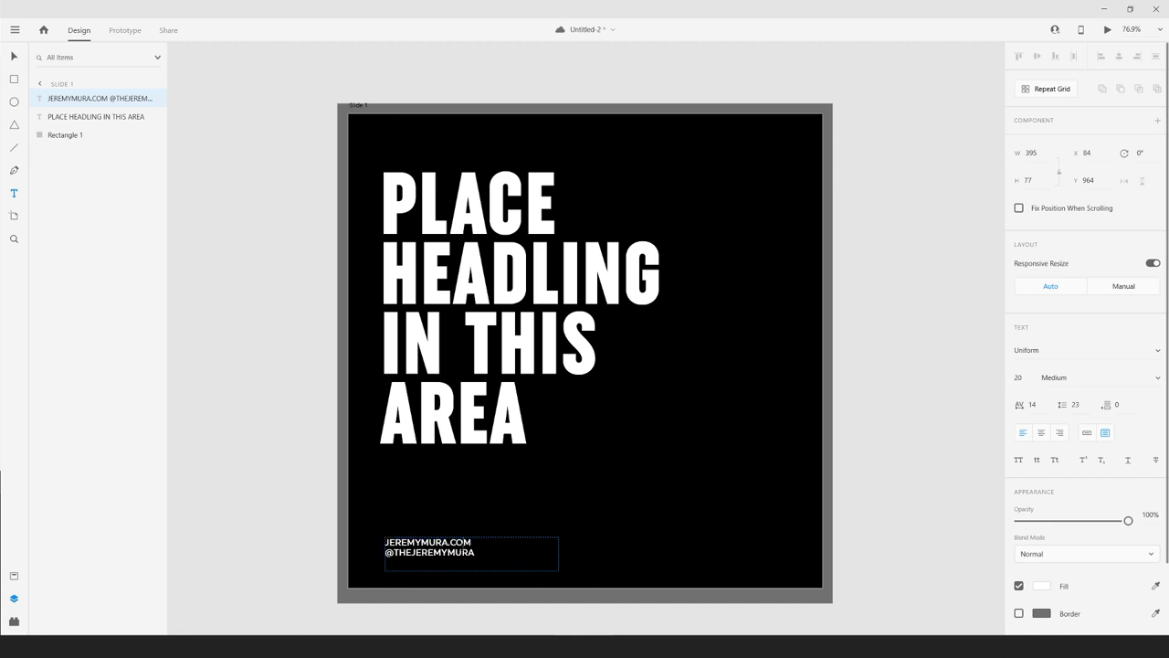
- Set the website and handle text's character spacing to 34 and its line spacing to 27
key(ctrl+a)
click(1031, 404)
text(2)
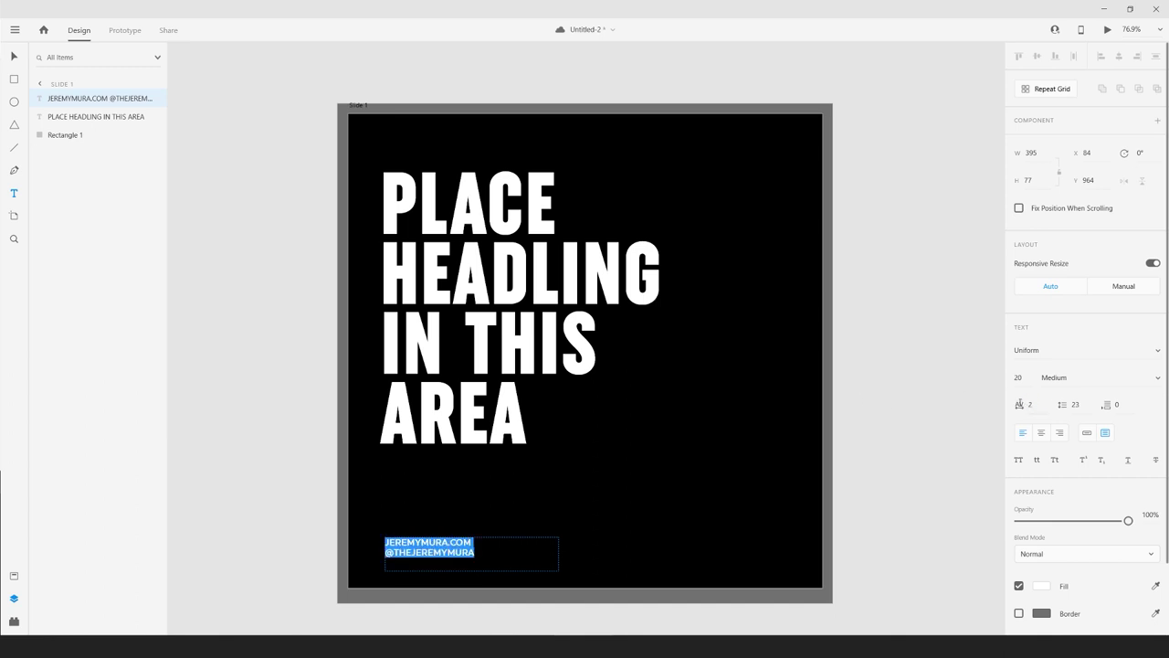
drag(1031, 404, 927, 387)
click(459, 543)
drag(481, 553, 414, 553)
click(416, 553)
mouse_move(1066, 404)
mouse_down()
mouse_move(1067, 378)
mouse_move(1065, 391)
mouse_up()
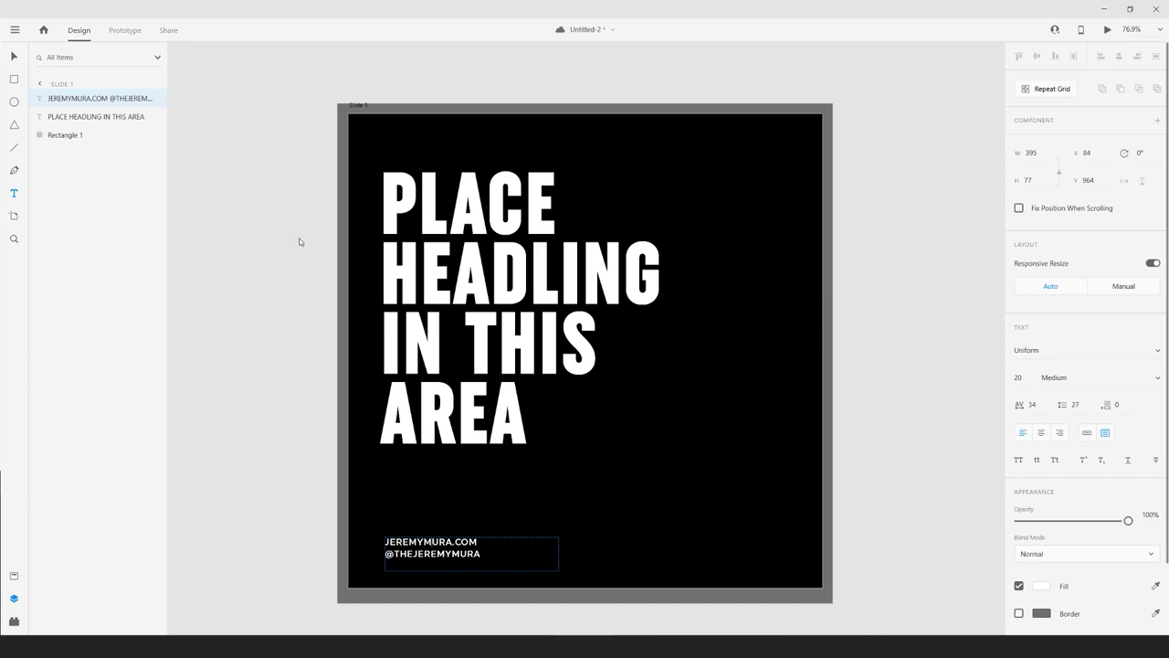
- Move the website and handle text box down to about X 86, Y 989
click(16, 56)
mouse_move(430, 548)
mouse_down()
mouse_move(437, 144)
mouse_move(448, 562)
mouse_move(447, 551)
mouse_up()
key(ctrl+z)
key(ctrl+shift+z)
key(shift+Left)
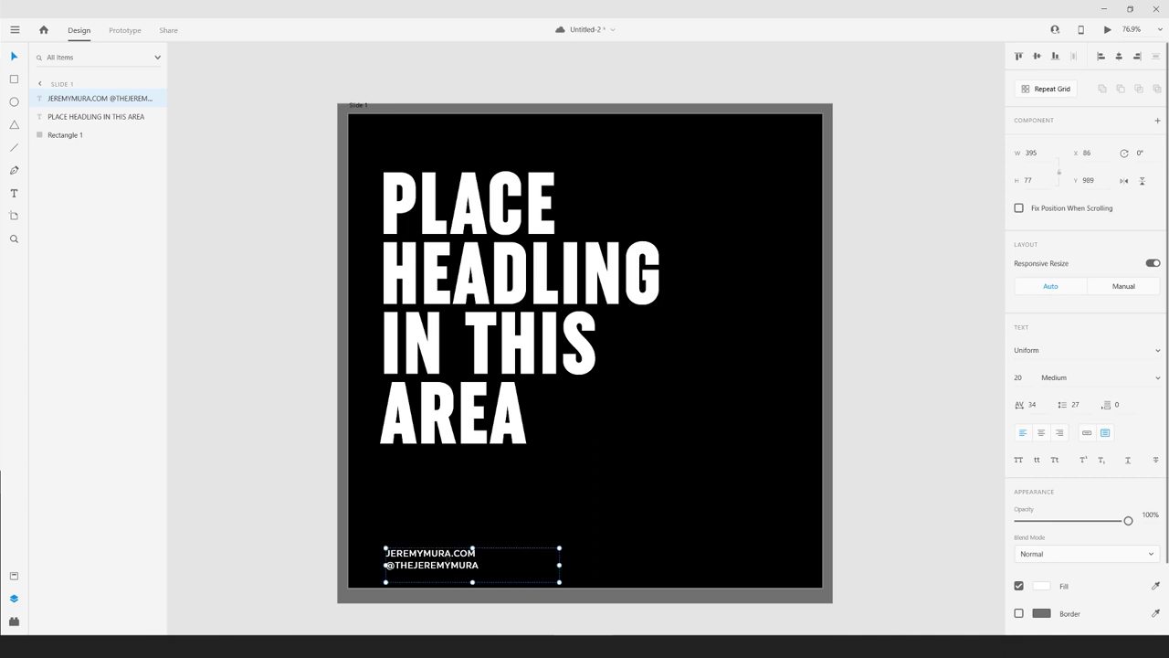
- Move the heading text box up to about Y 49 and deselect it
click(448, 432)
drag(448, 432, 448, 412)
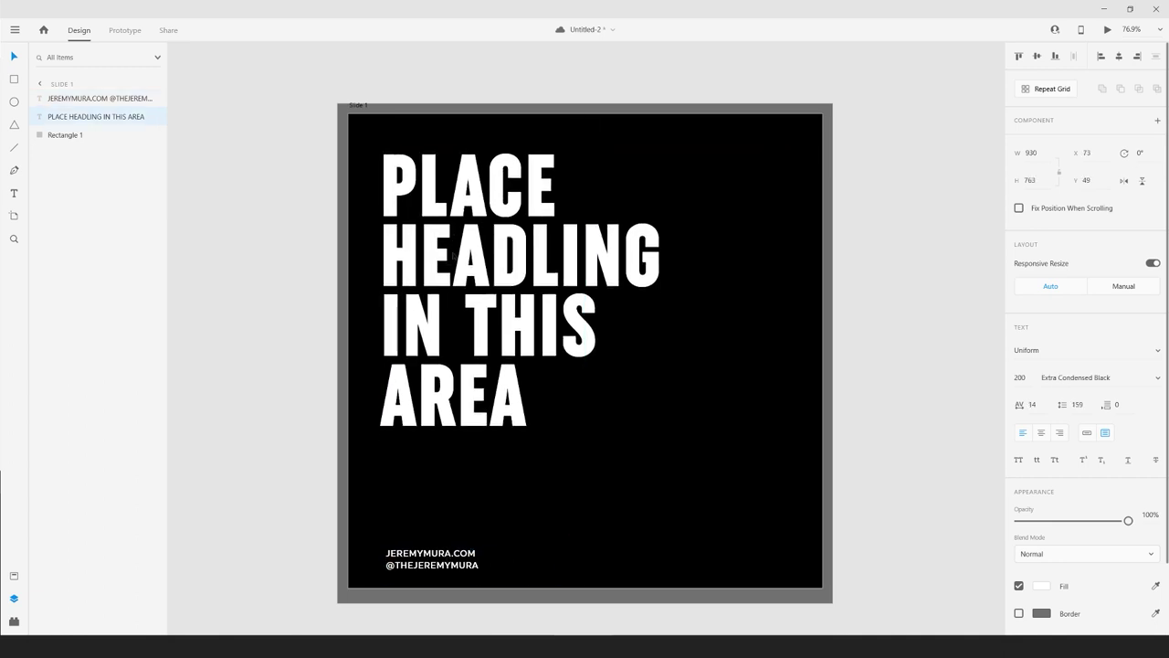
scroll(464, 265, down, 3)
click(686, 253)
scroll(660, 282, down, 3)
scroll(781, 319, up, 4)
scroll(781, 319, up, 1)
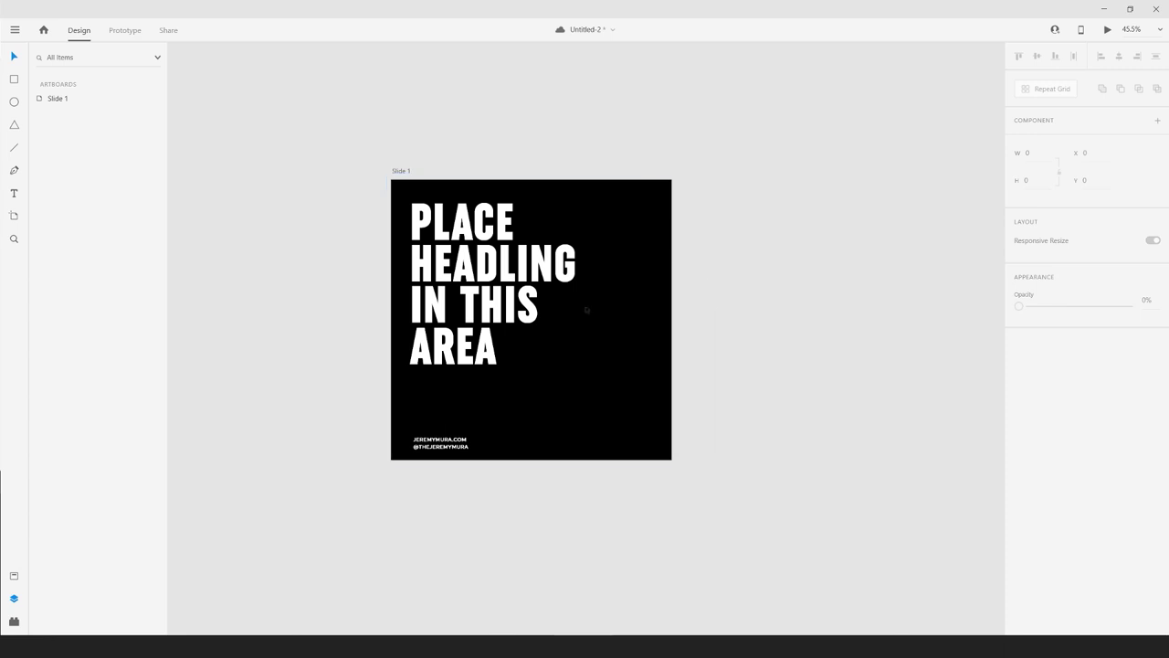
scroll(450, 384, up, 1)
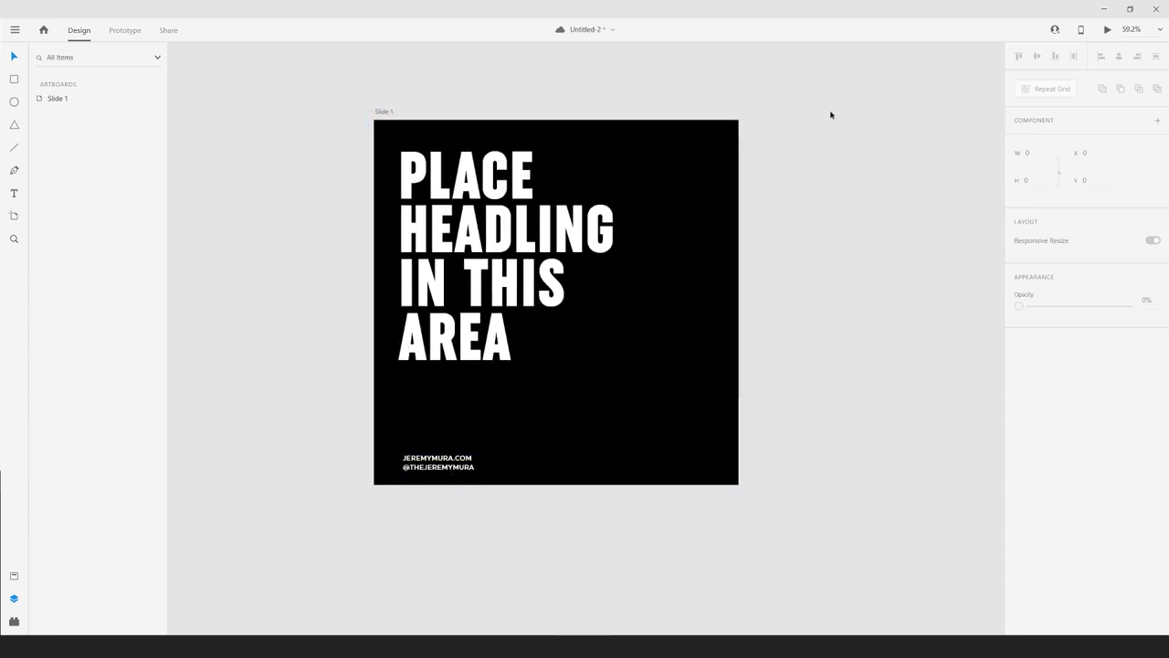
- Duplicate the Slide 1 artboard and place the copy directly against its right edge
drag(830, 112, 772, 189)
click(344, 170)
click(373, 154)
click(14, 215)
click(331, 170)
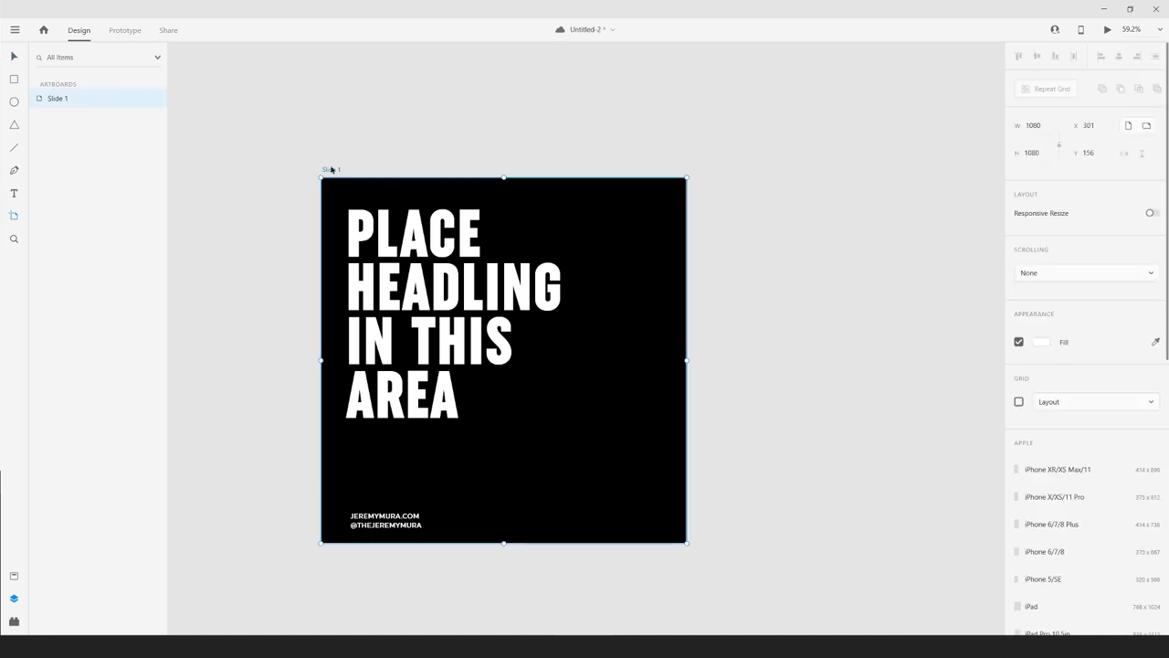
scroll(323, 175, up, 4)
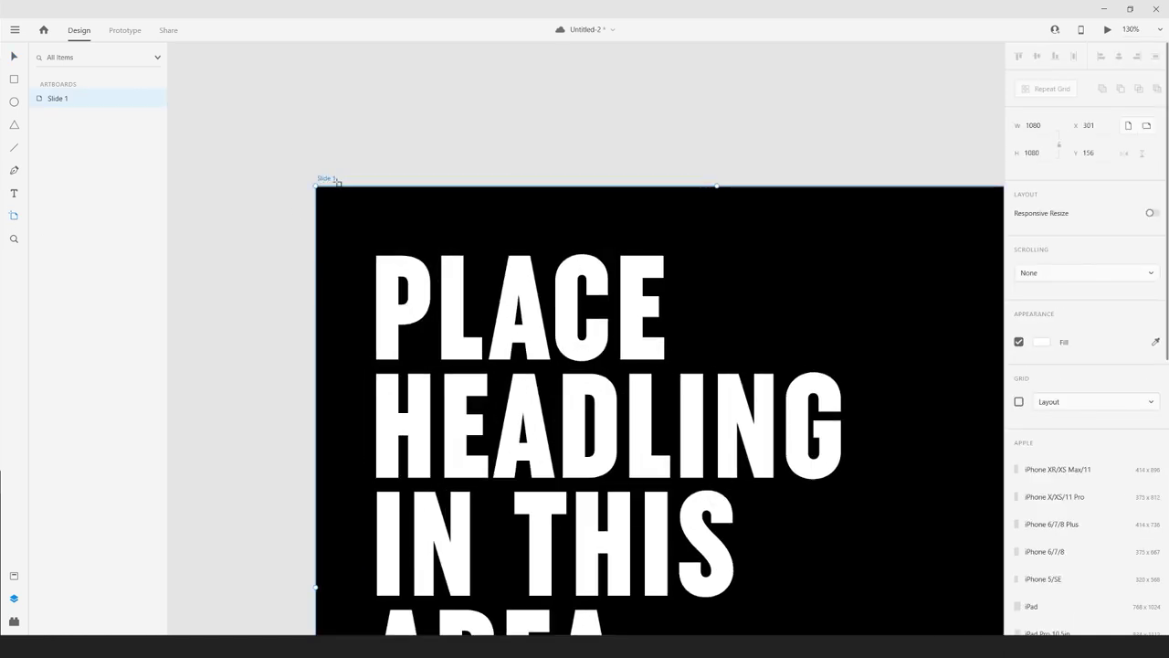
scroll(330, 180, down, 5)
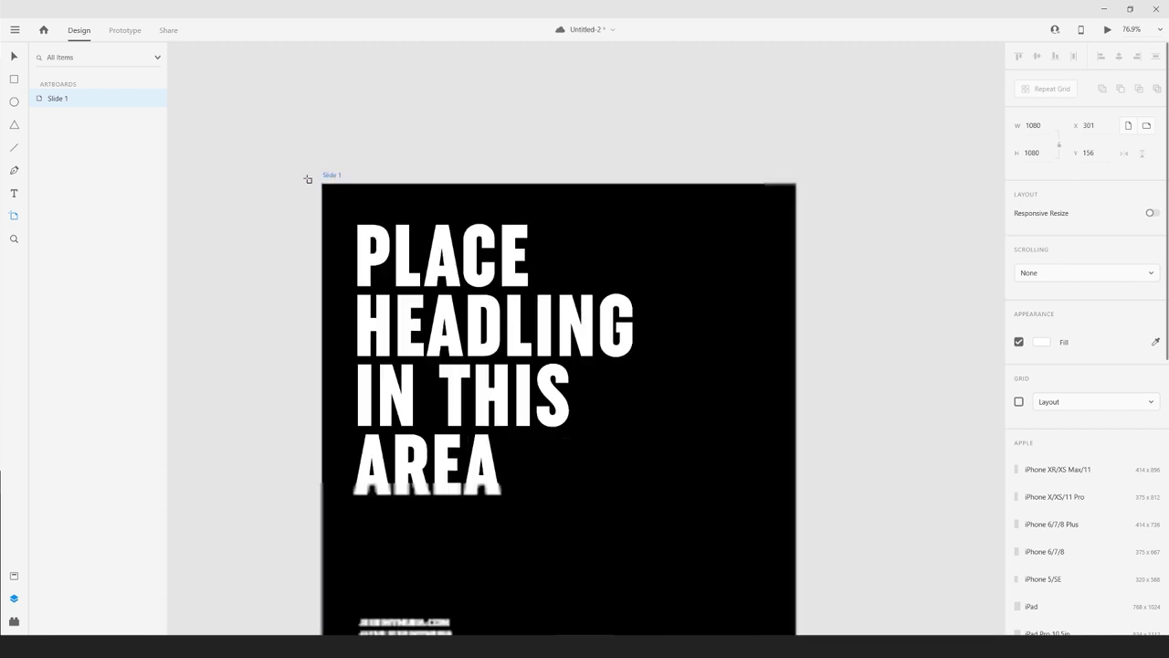
drag(355, 144, 563, 157)
click(620, 149)
key(ctrl+z)
key(v)
click(697, 251)
drag(771, 361, 404, 115)
- Examine the seam between the two adjoining slides up close and the overall alignment of the pair
scroll(439, 214, up, 6)
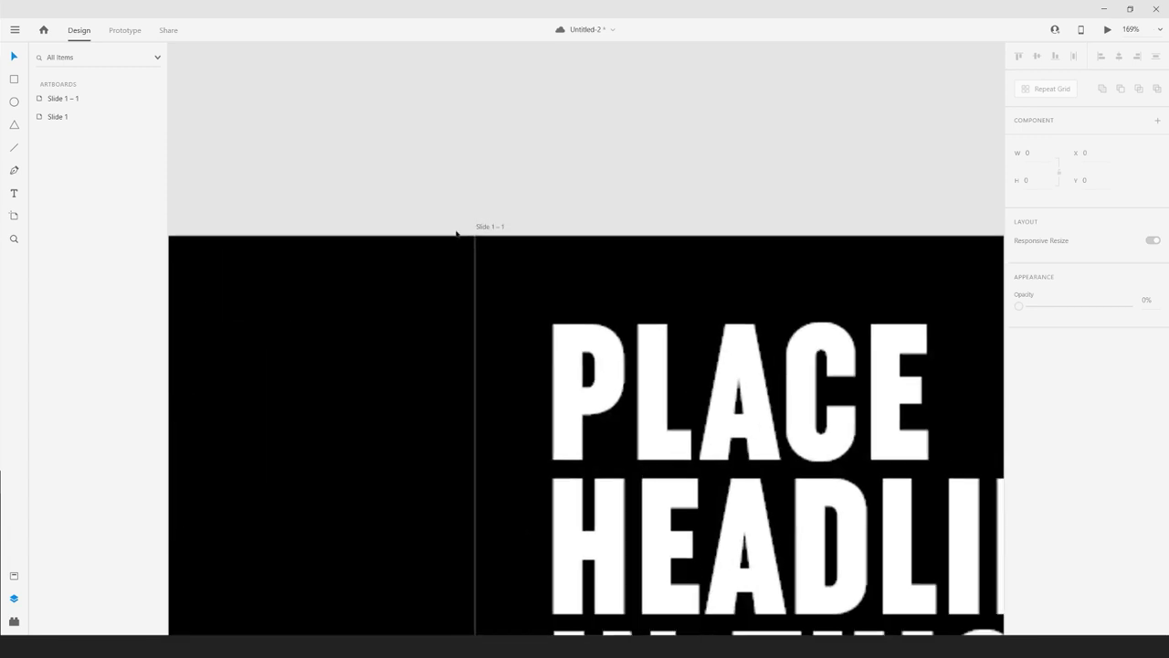
scroll(474, 248, up, 10)
click(529, 214)
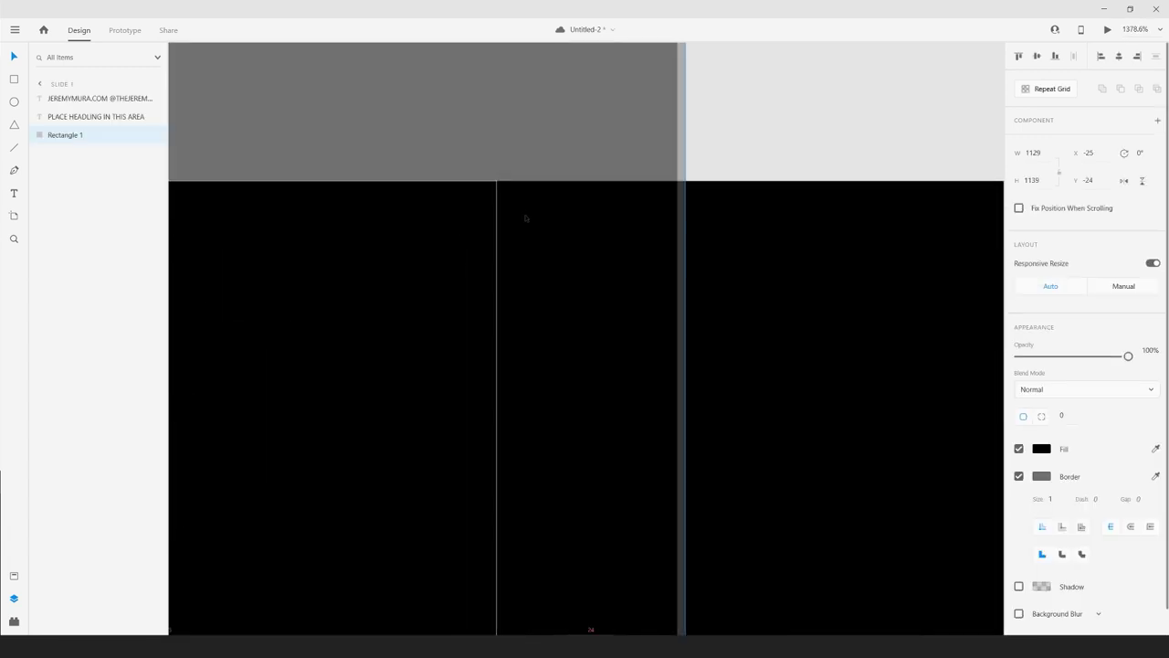
scroll(526, 219, down, 9)
click(585, 172)
click(577, 224)
scroll(575, 222, down, 6)
click(605, 180)
drag(614, 155, 578, 125)
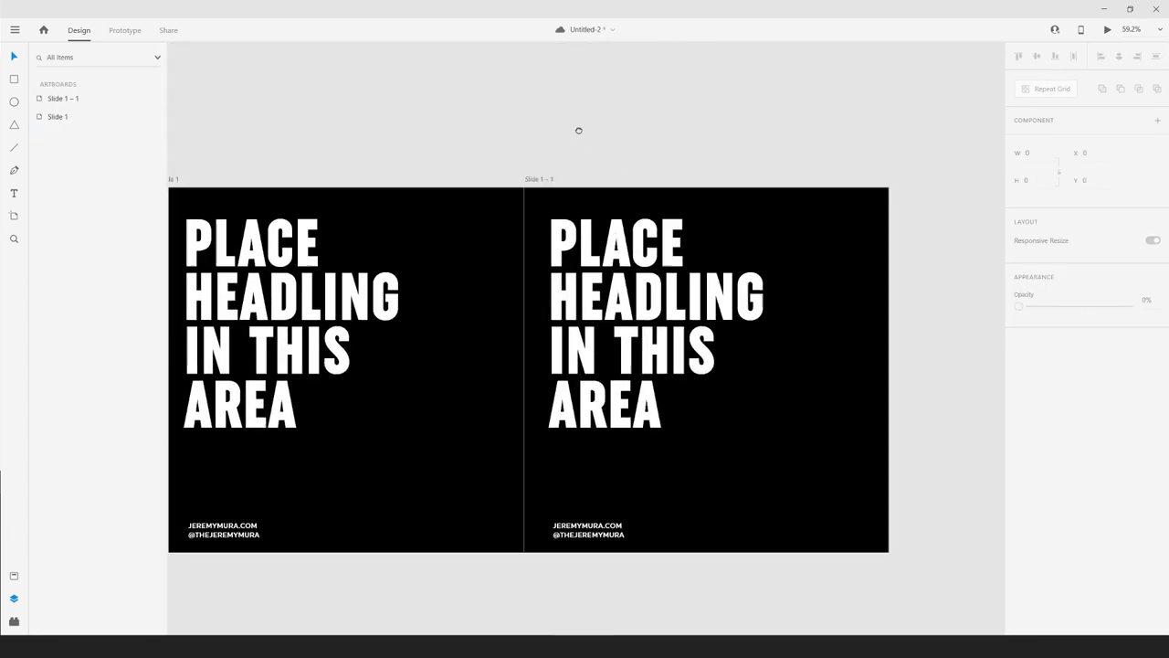
scroll(578, 126, down, 2)
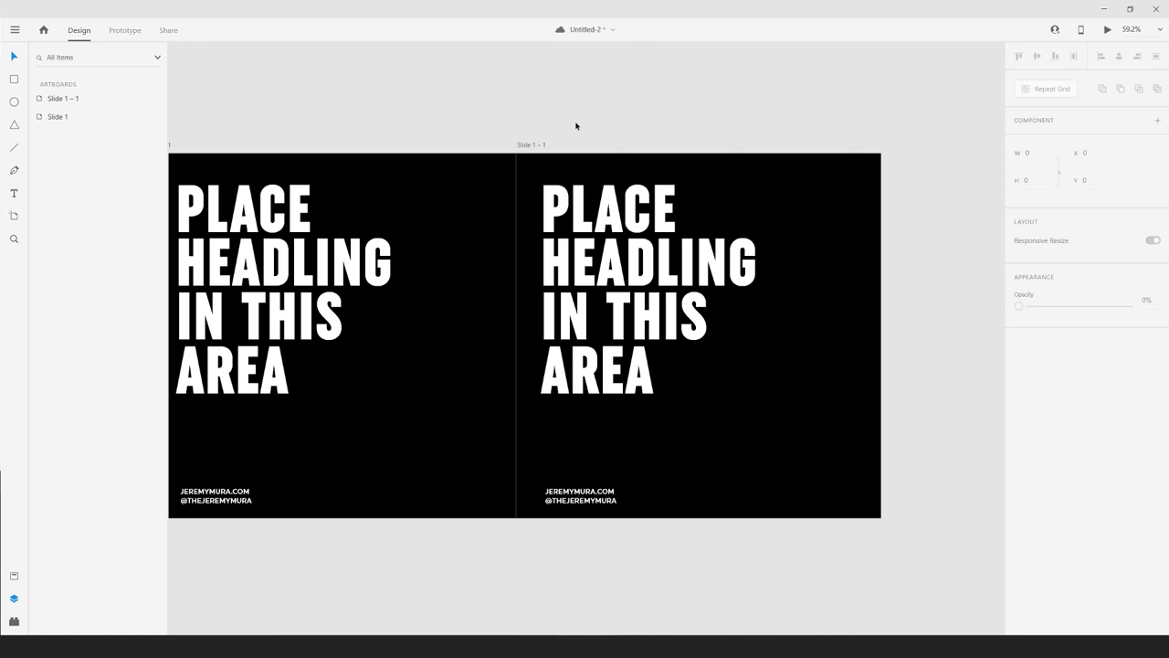
scroll(446, 177, up, 1)
click(473, 163)
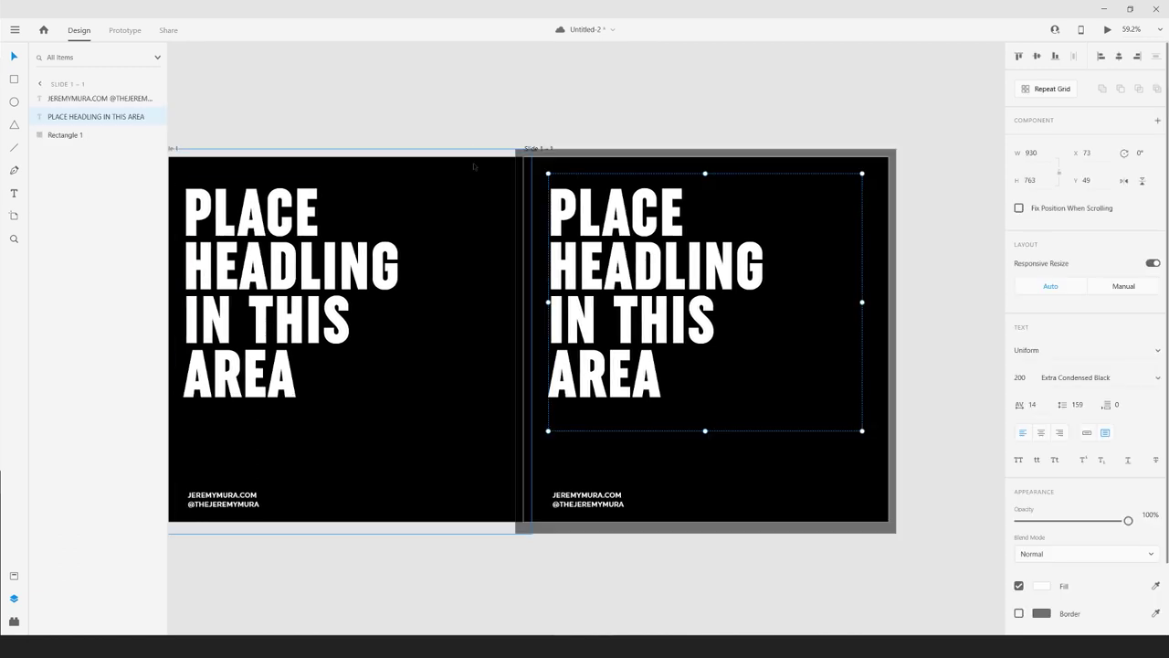
click(542, 136)
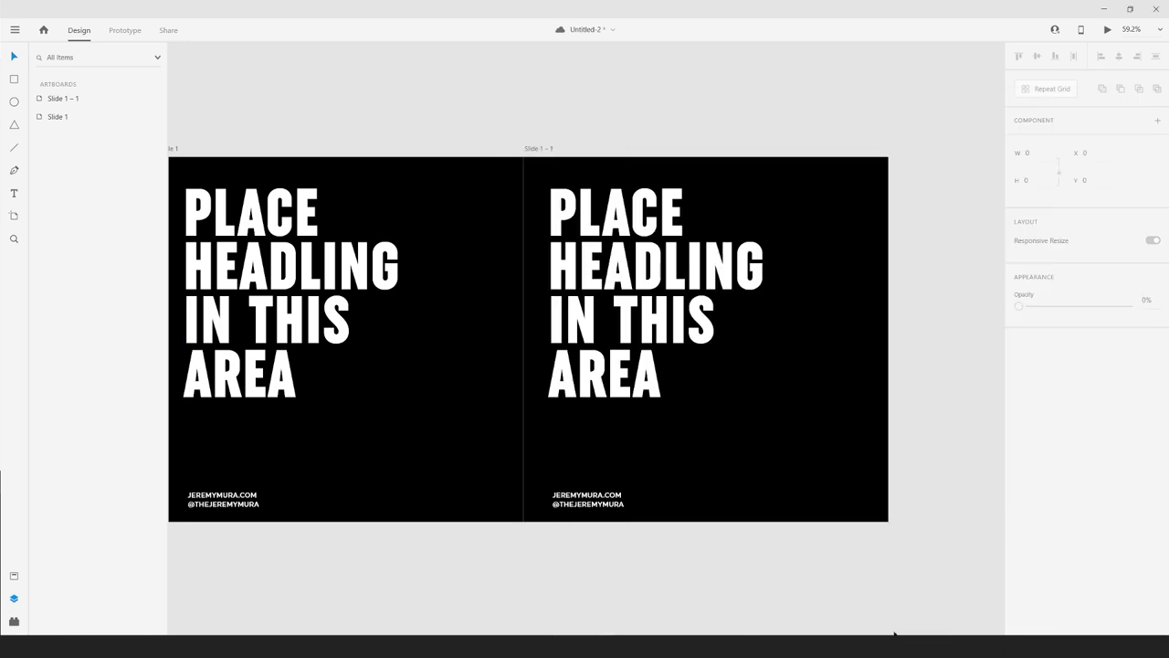
- Place the Lettuce picture from the Cutout Images folder onto Slide 1
click(923, 646)
click(860, 313)
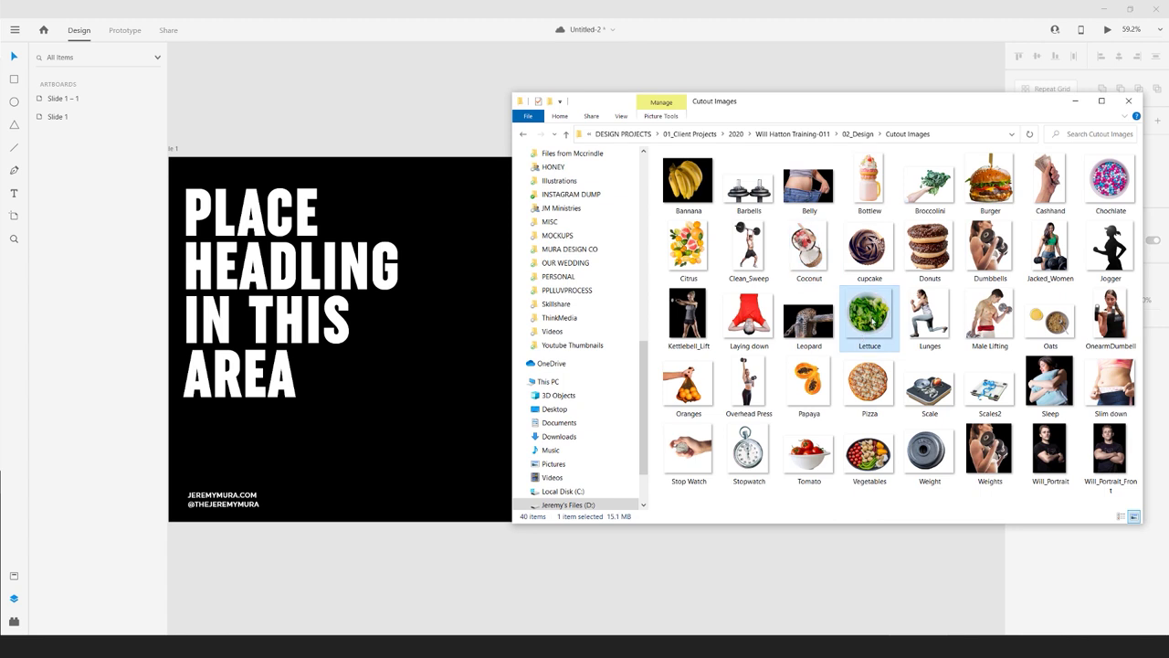
drag(871, 321, 357, 352)
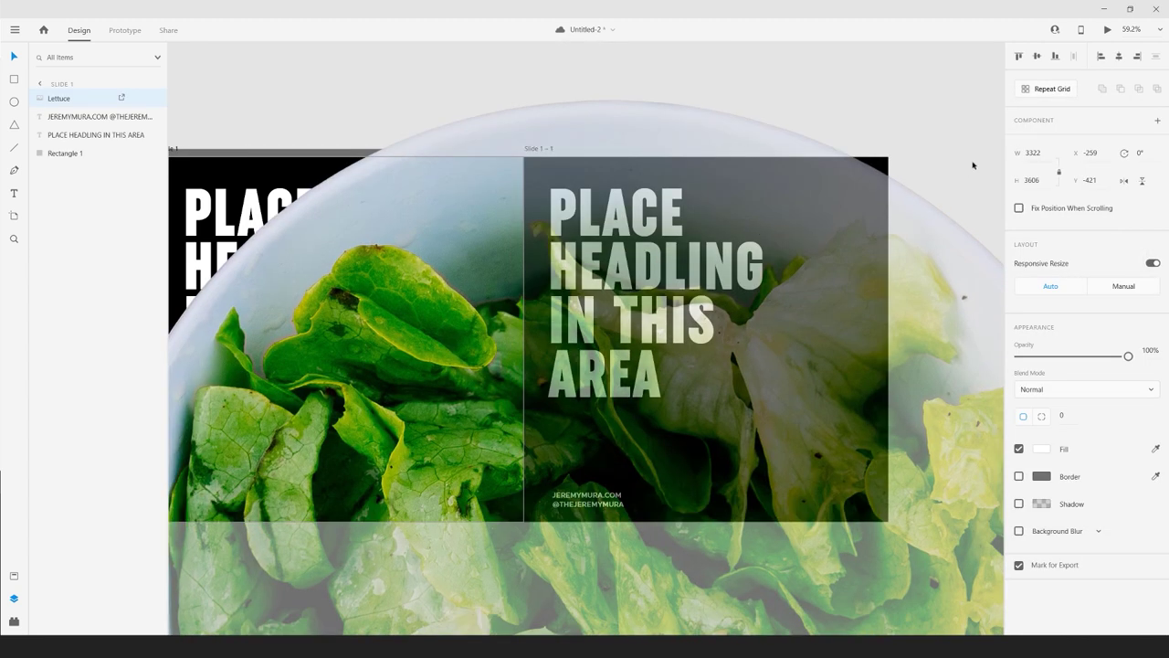
scroll(379, 270, down, 5)
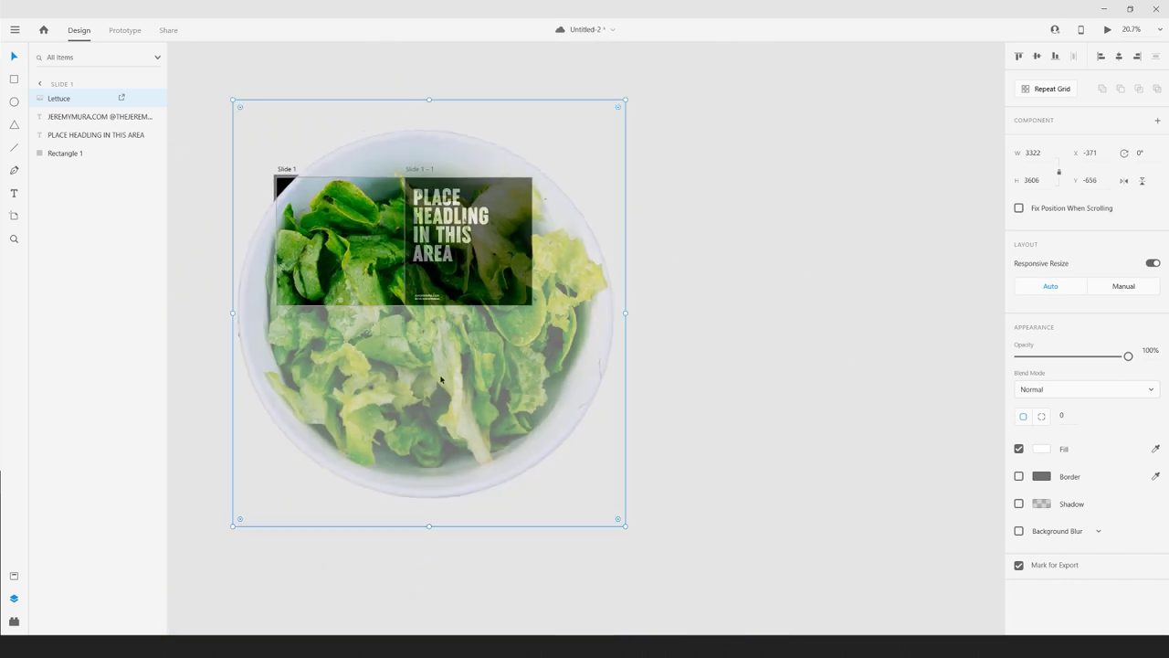
- Scale the lettuce image down and move it to Slide 1's lower right so it overlaps the seam with the second slide
drag(625, 98, 332, 417)
drag(324, 465, 459, 300)
scroll(339, 267, up, 4)
click(588, 403)
drag(622, 437, 657, 505)
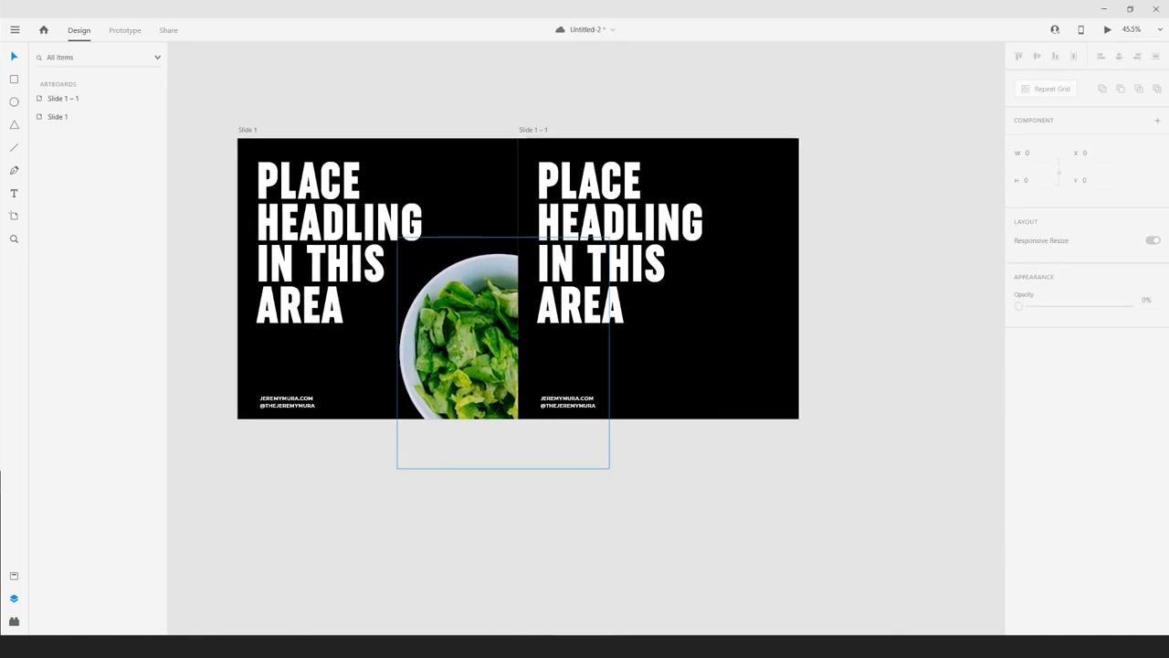
- Enlarge the lettuce image to about 930 × 1009 and position it across the slide seam at about X 615, Y 284
drag(475, 340, 411, 330)
click(523, 124)
drag(479, 285, 503, 276)
drag(568, 218, 596, 188)
click(772, 483)
drag(484, 319, 530, 351)
click(765, 495)
scroll(634, 449, up, 2)
click(474, 333)
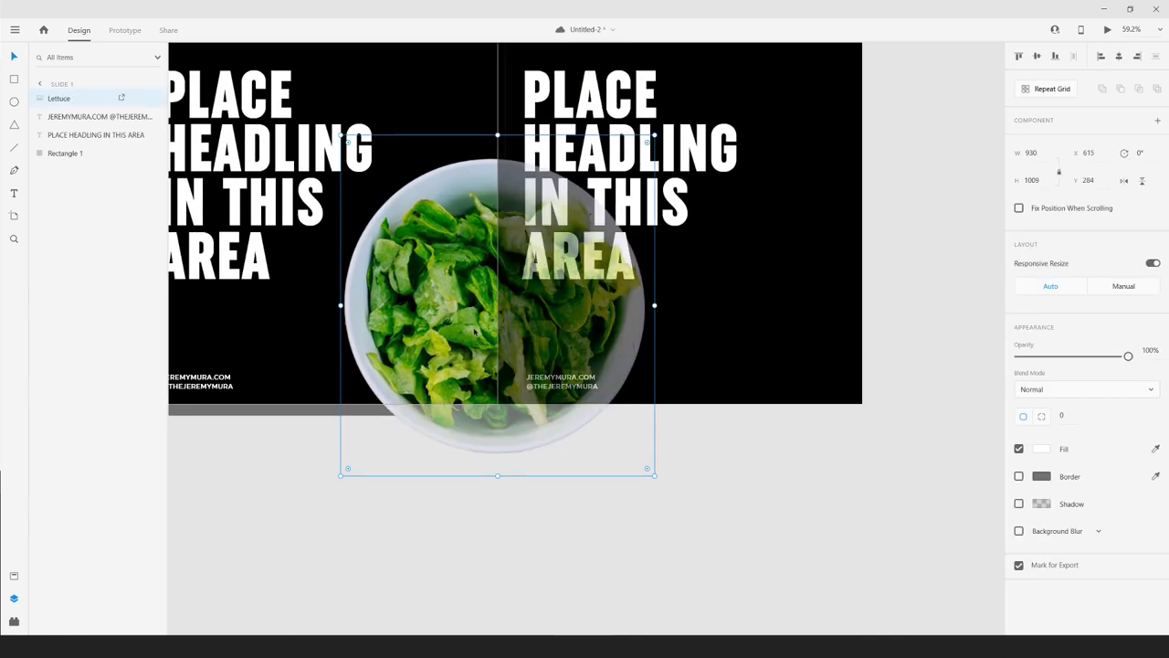
- Copy the lettuce image onto the second slide and shift the copy left so the bowl continues across the seam
click(740, 430)
drag(773, 373, 701, 470)
click(751, 158)
click(750, 157)
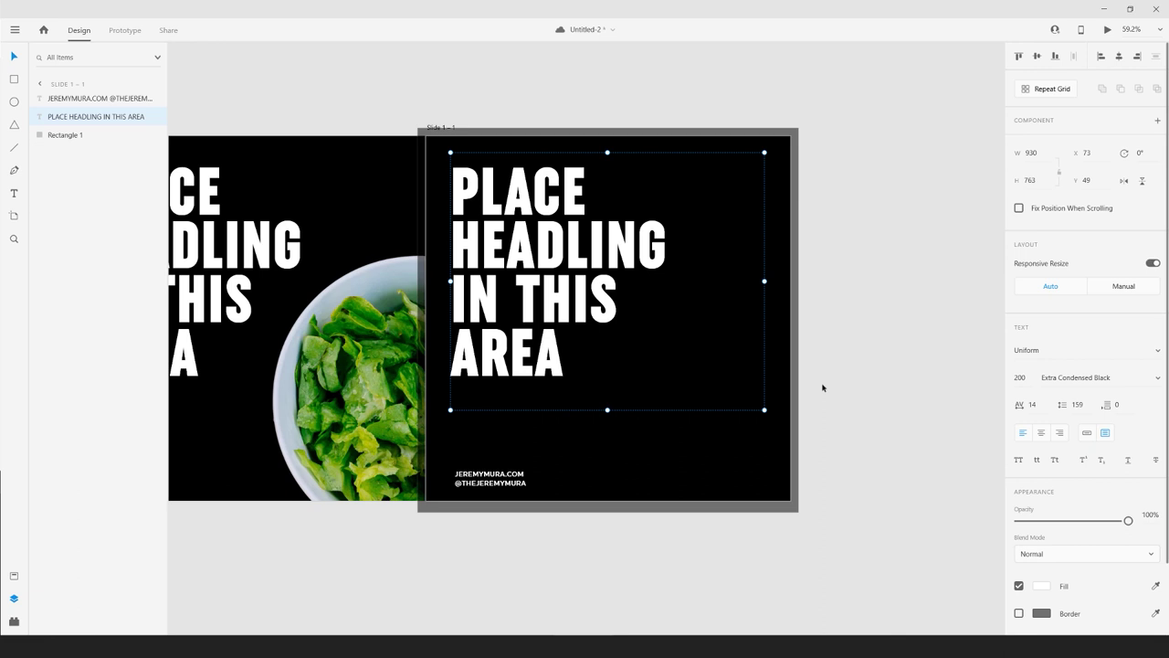
key(ctrl+v)
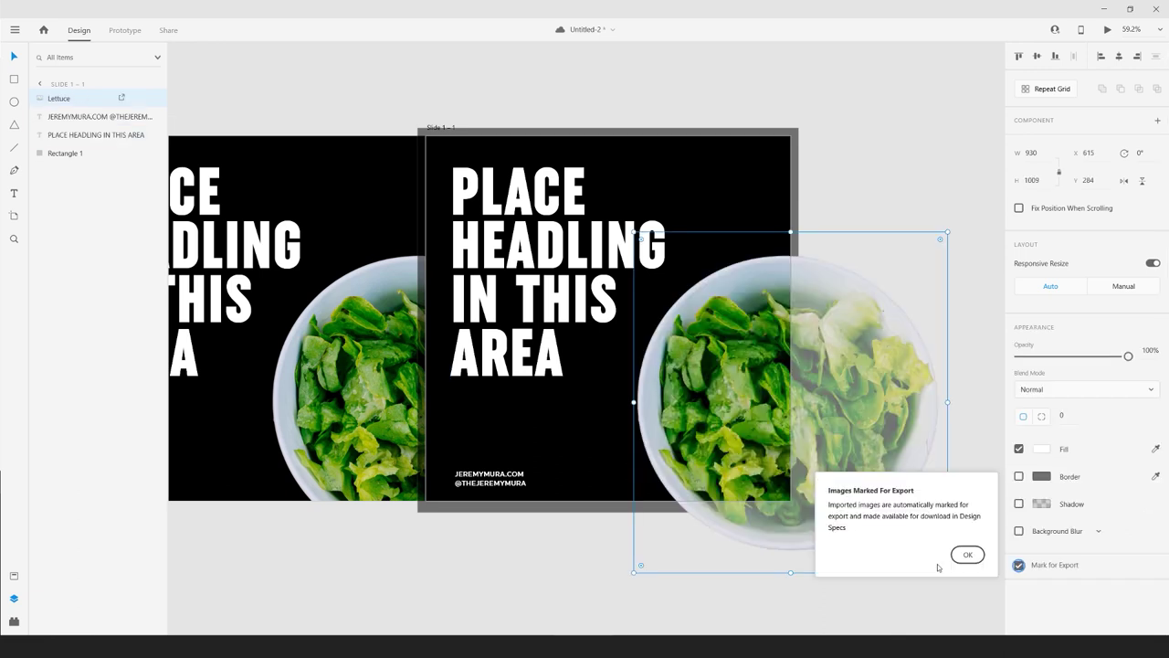
click(971, 557)
drag(735, 368, 384, 369)
click(460, 72)
- Examine how the bowl spans the two slides and which export options are available
scroll(470, 84, down, 1)
scroll(911, 463, down, 3)
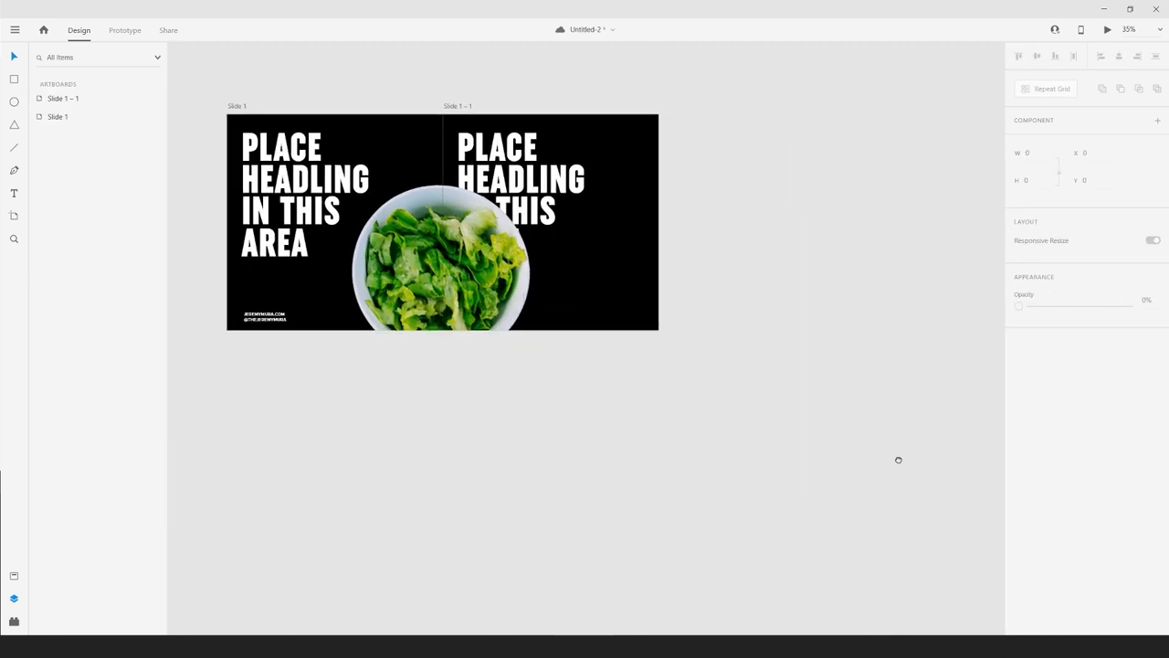
scroll(477, 265, up, 3)
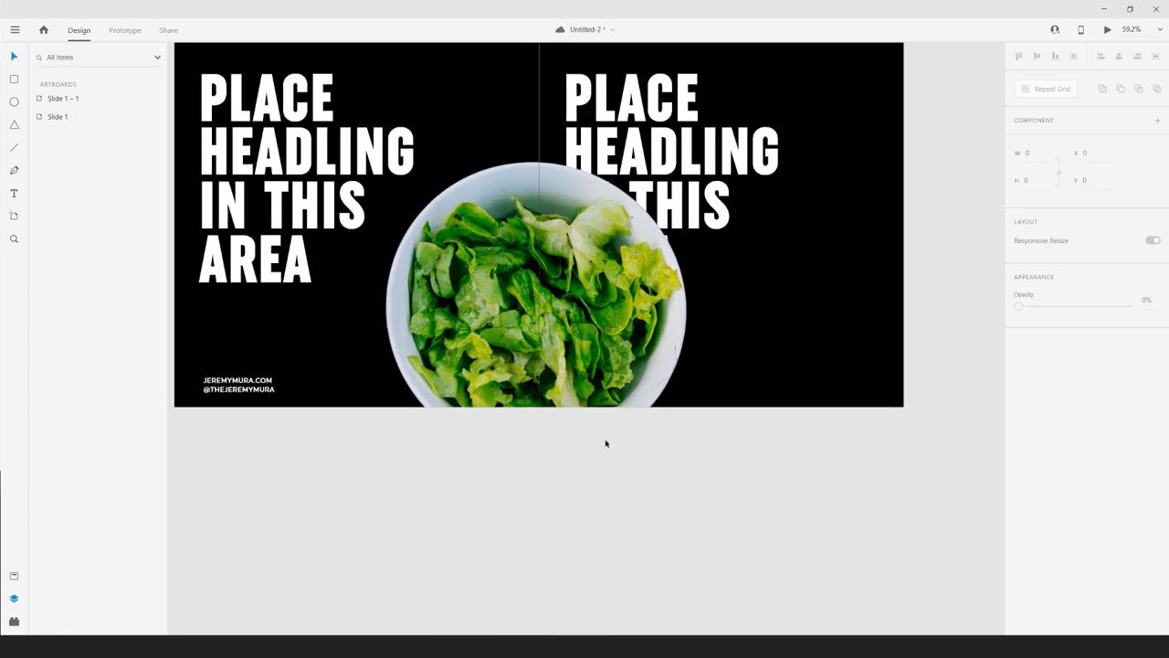
click(17, 31)
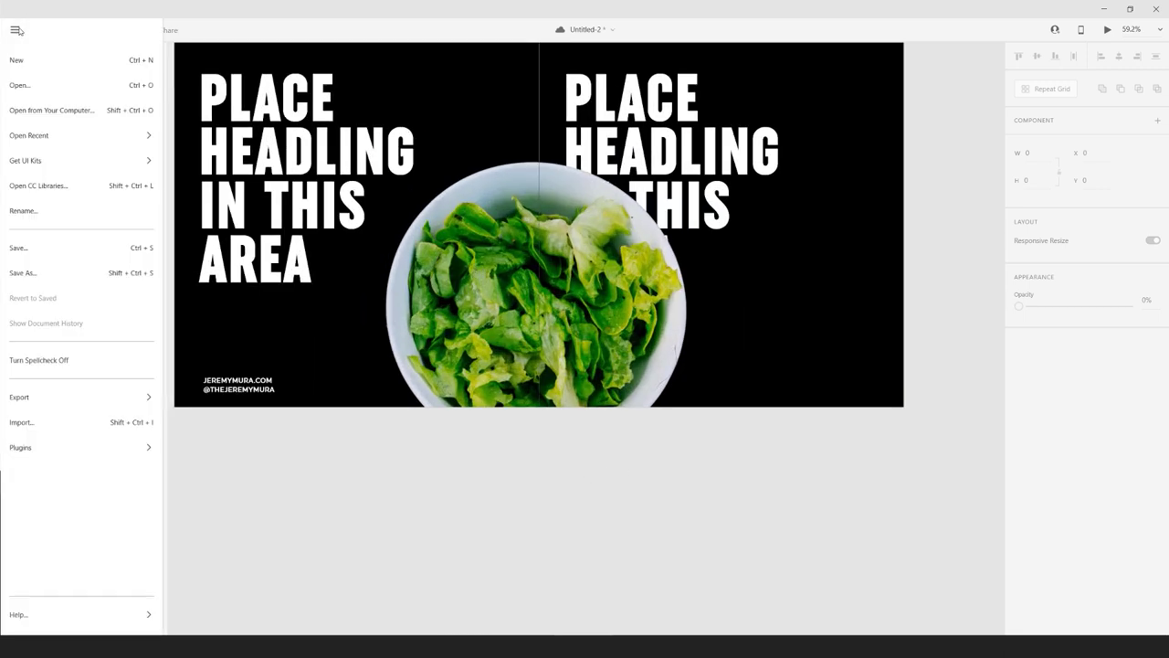
mouse_move(118, 403)
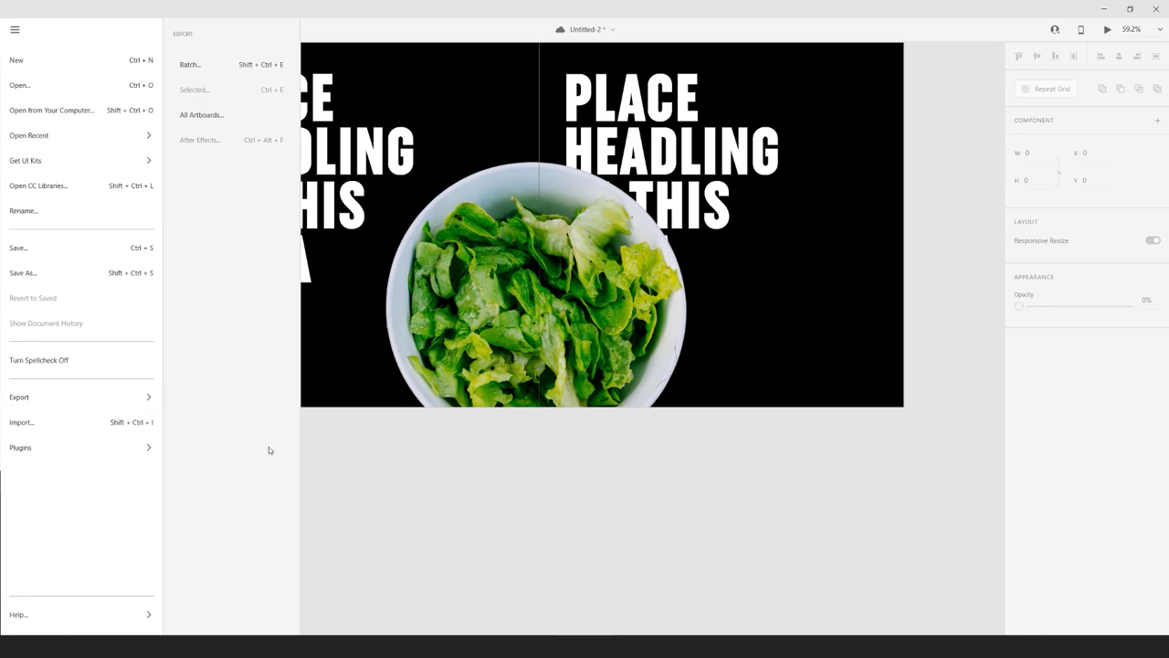
click(807, 497)
mouse_move(638, 332)
mouse_down()
mouse_move(837, 336)
mouse_move(637, 329)
mouse_up()
click(799, 466)
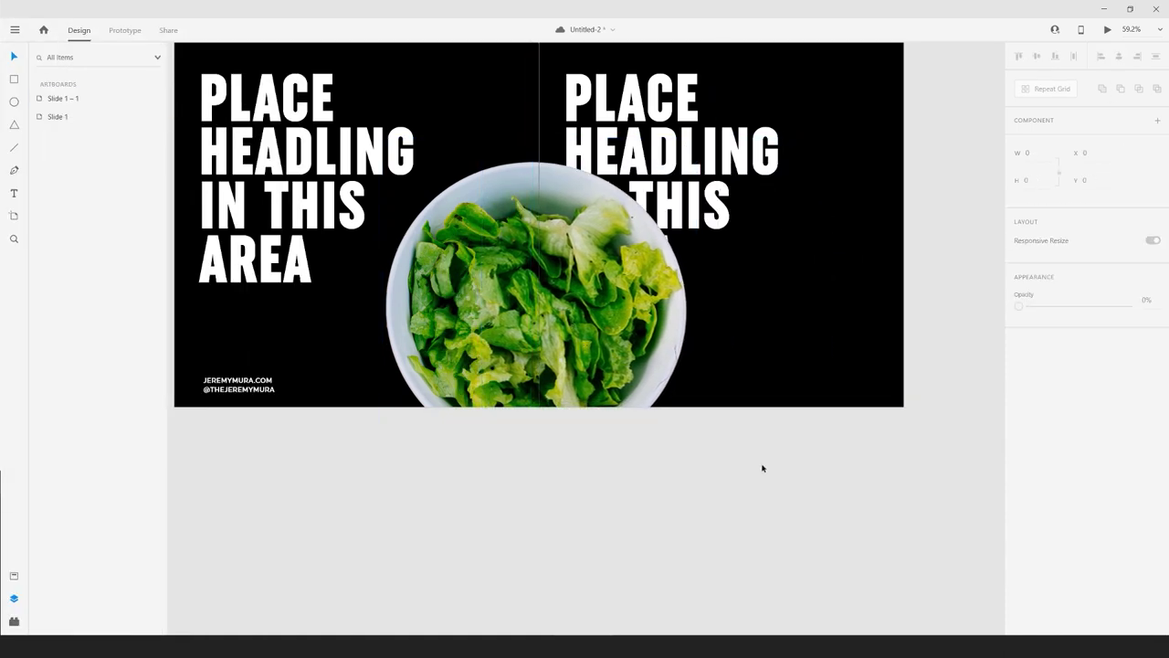
scroll(713, 452, right, 3)
ctrl+scroll(714, 446, down, 2)
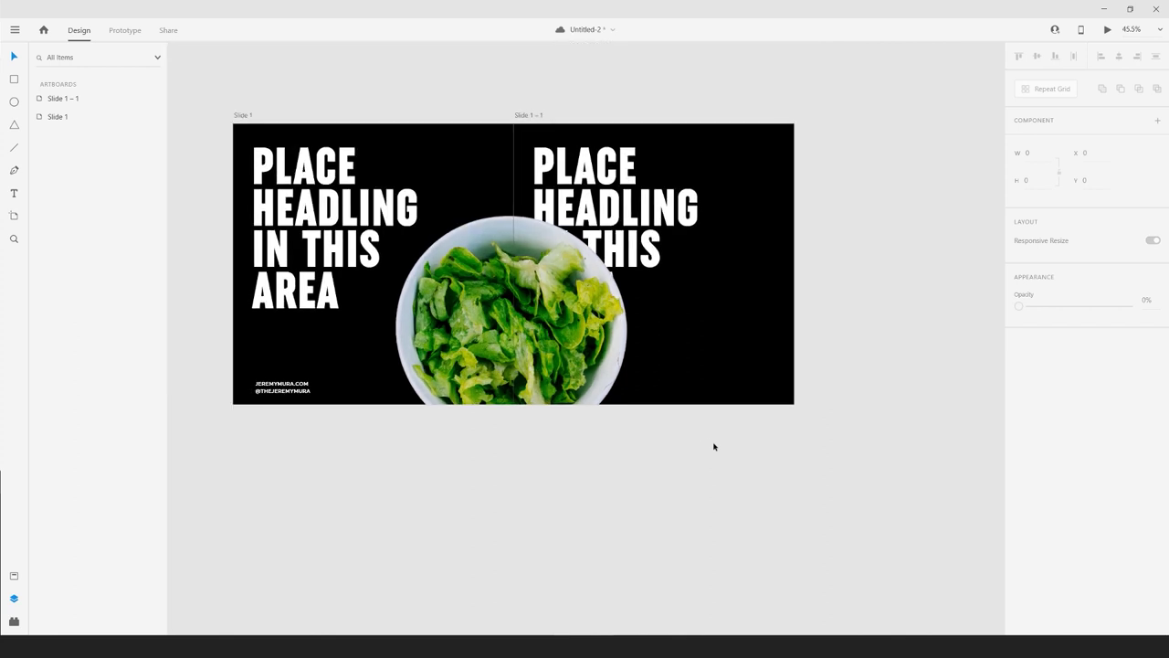
- Delete the lettuce image copy from the second slide
click(541, 309)
ctrl+scroll(542, 308, up, 2)
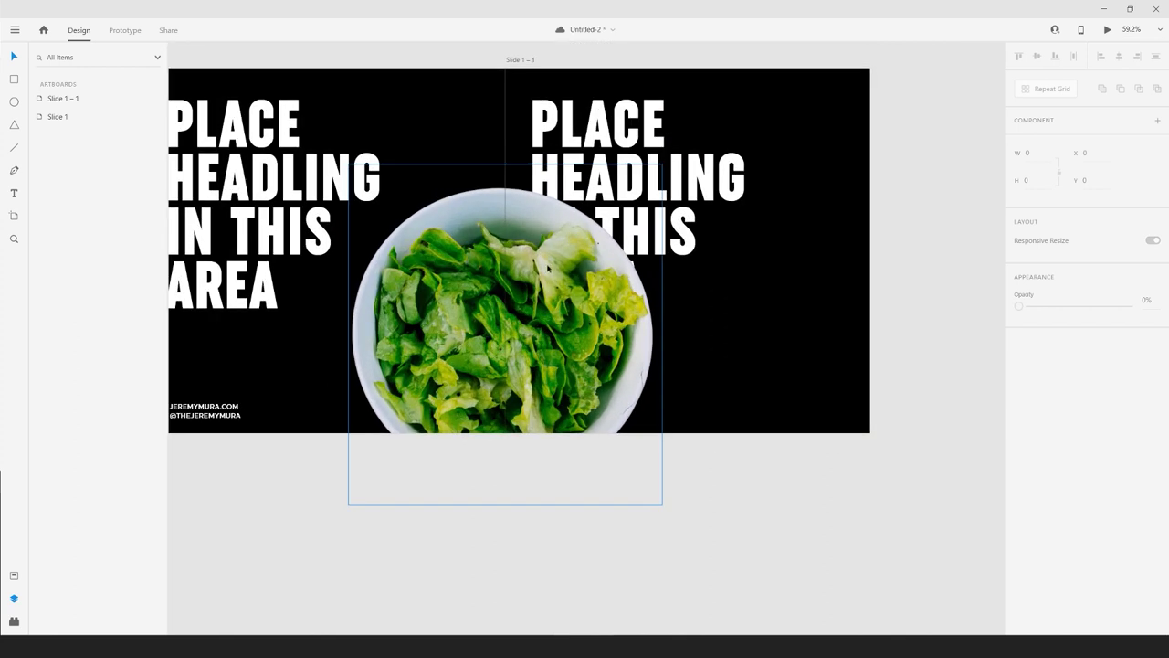
click(850, 404)
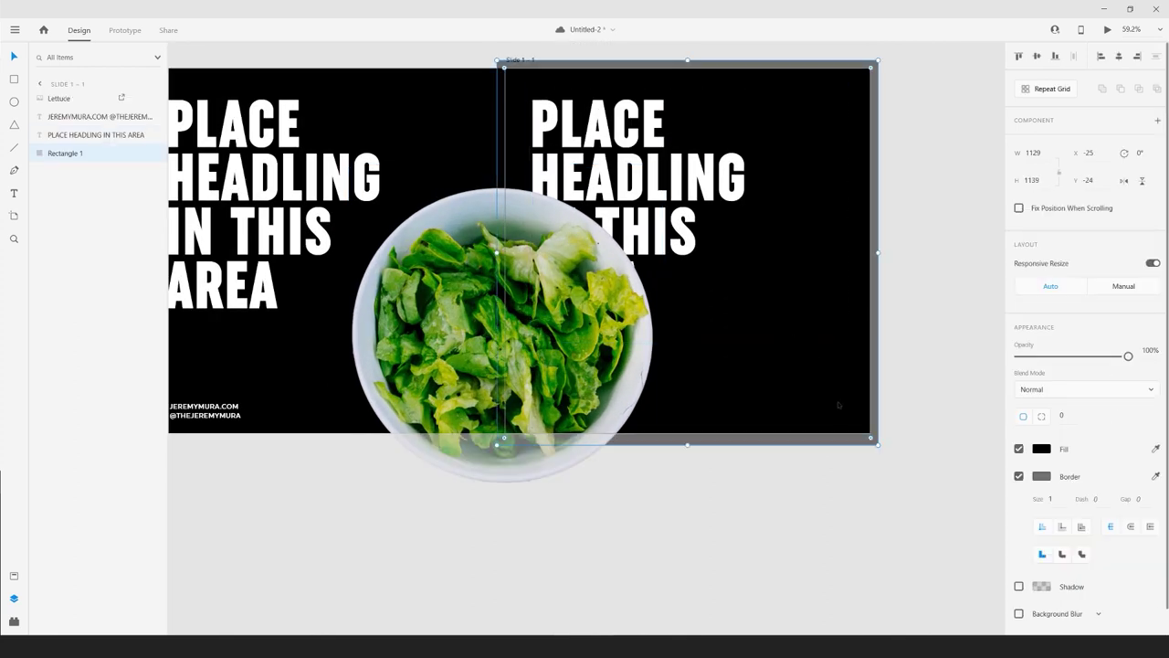
click(603, 367)
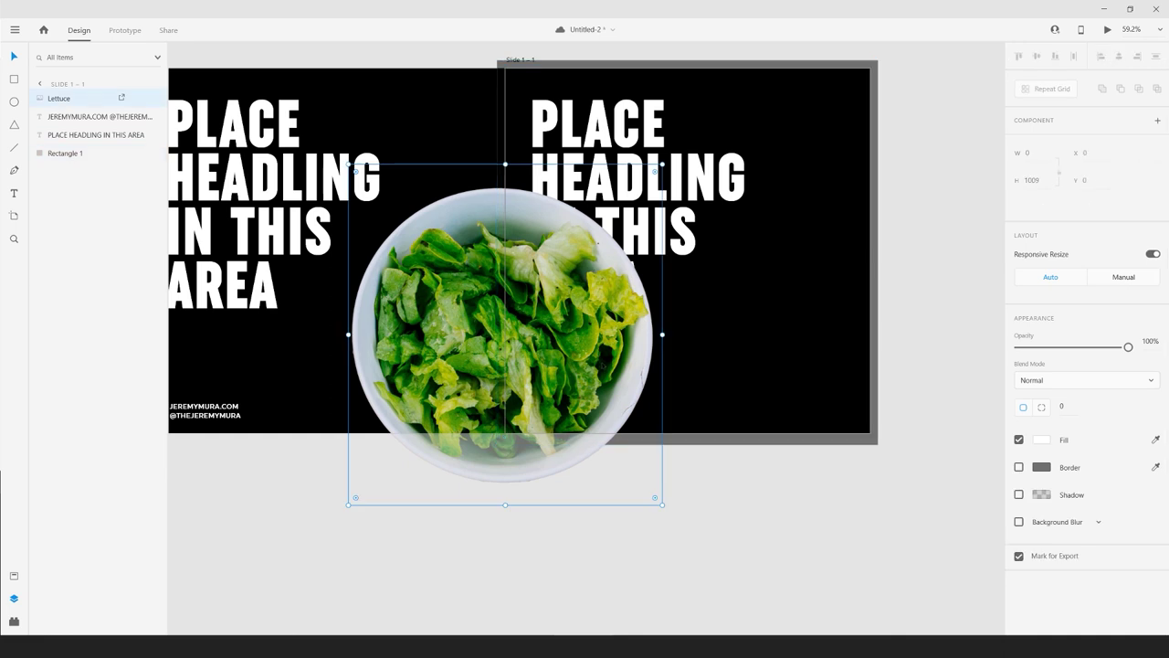
key(Delete)
click(644, 376)
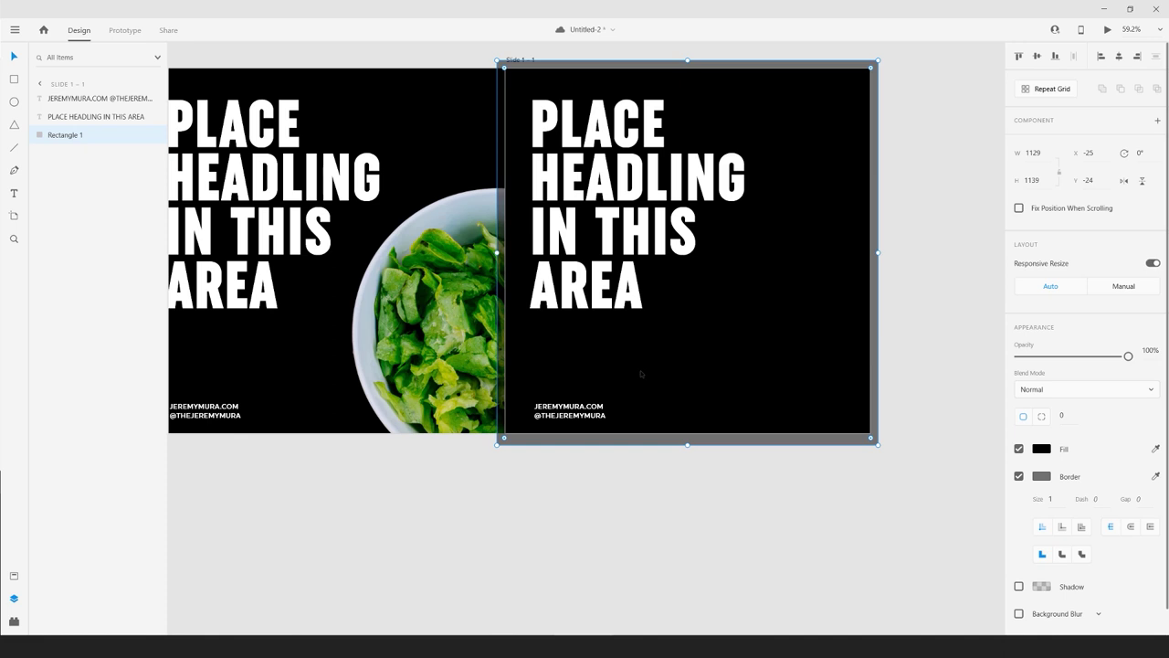
click(747, 472)
- Copy Slide 1's lettuce image and paste it into the second slide so the bowl spans the seam again
key(ctrl+0)
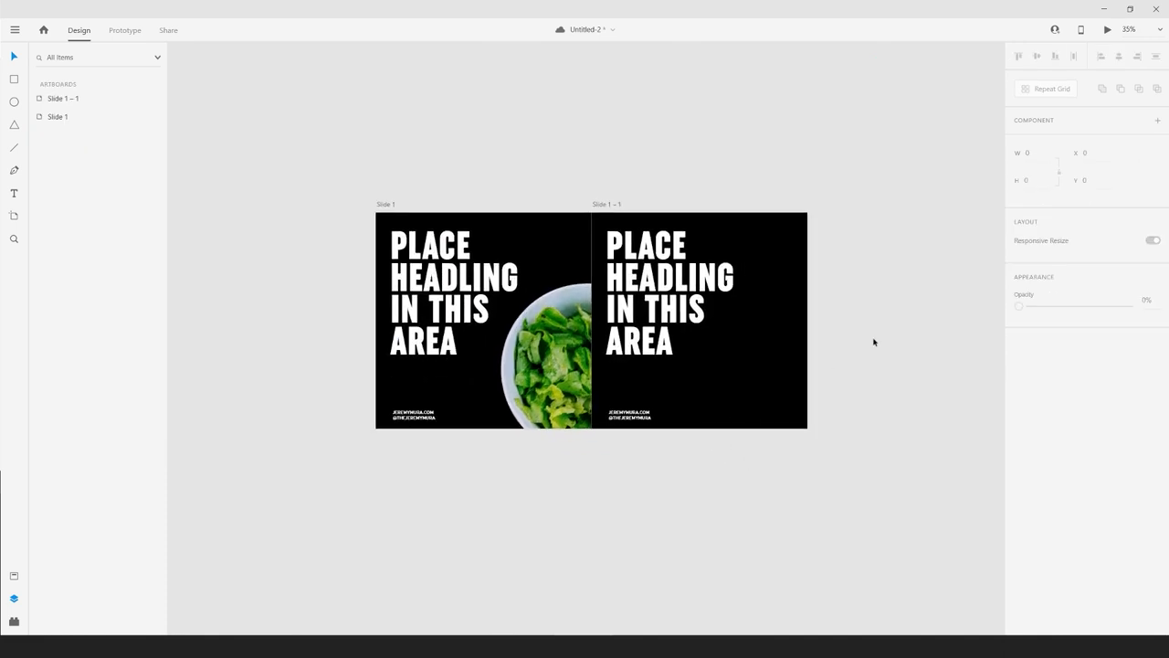
click(551, 352)
key(ctrl+c)
key(ctrl+v)
click(880, 374)
- Try moving the second slide's heading right to about X 388, clear of the bowl, and undo the move
click(717, 315)
mouse_move(670, 297)
mouse_down()
mouse_move(731, 297)
mouse_move(671, 296)
mouse_up()
drag(665, 248, 729, 241)
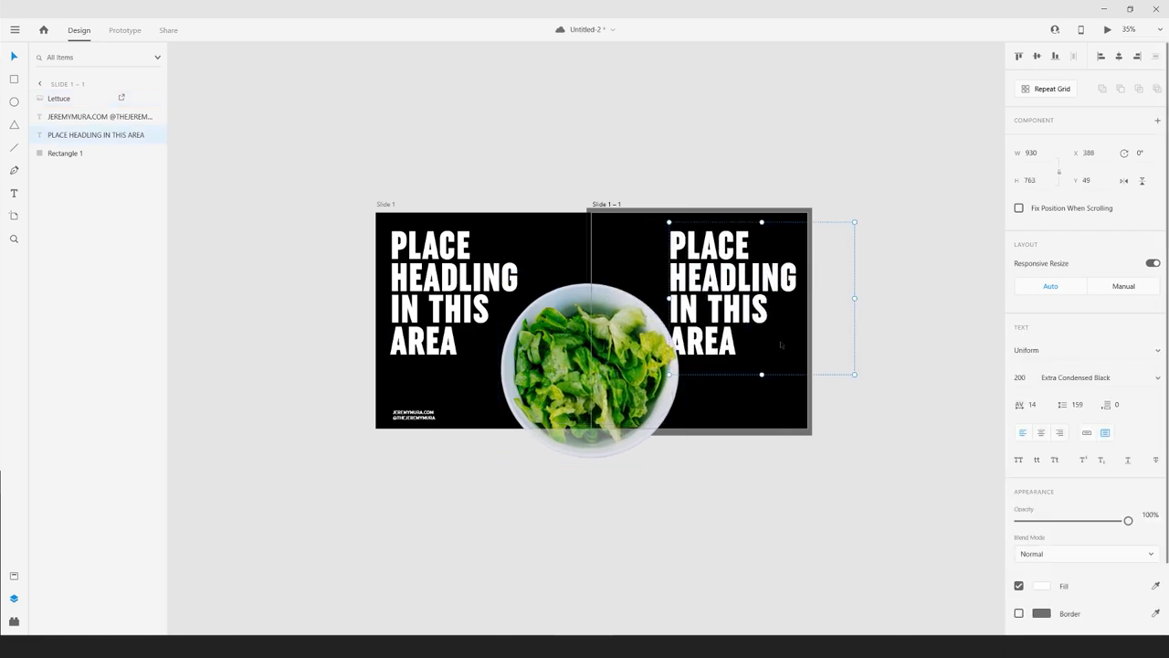
drag(813, 389, 801, 386)
key(ctrl+z)
- Delete the lettuce image from both slides
click(803, 386)
click(610, 388)
key(Delete)
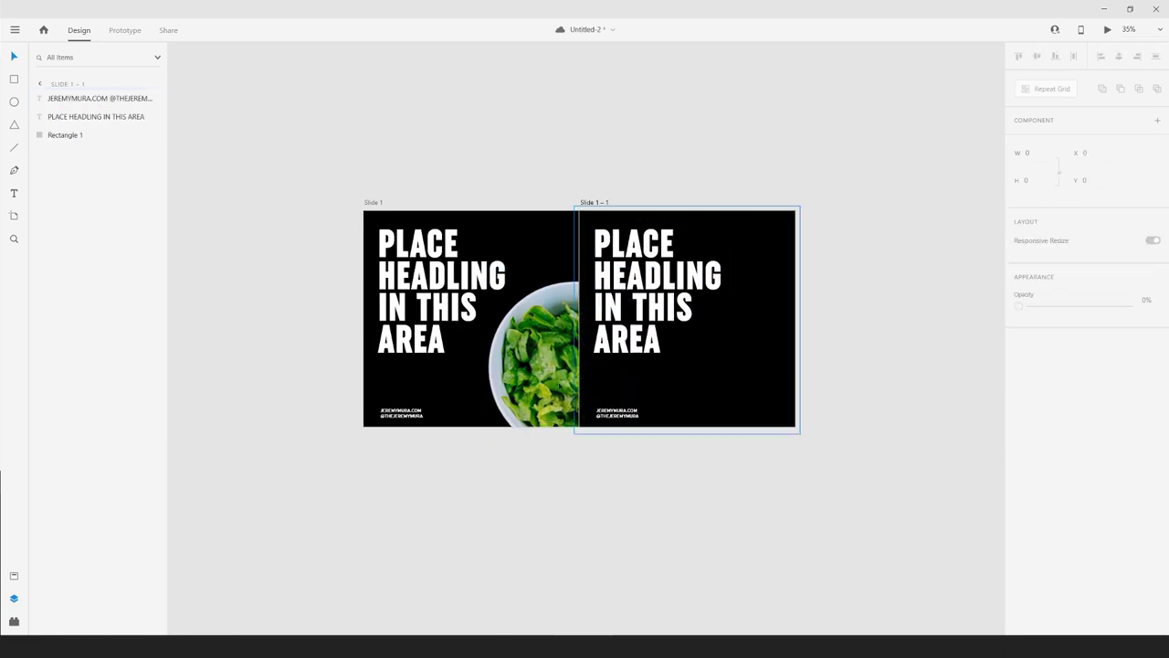
click(546, 370)
key(Delete)
- Duplicate the black slide artboards edge to edge until the row contains nine adjoining slides
click(559, 107)
drag(610, 145, 459, 171)
drag(703, 205, 605, 345)
click(654, 221)
drag(372, 211, 219, 174)
drag(282, 192, 718, 190)
scroll(453, 156, right, 5)
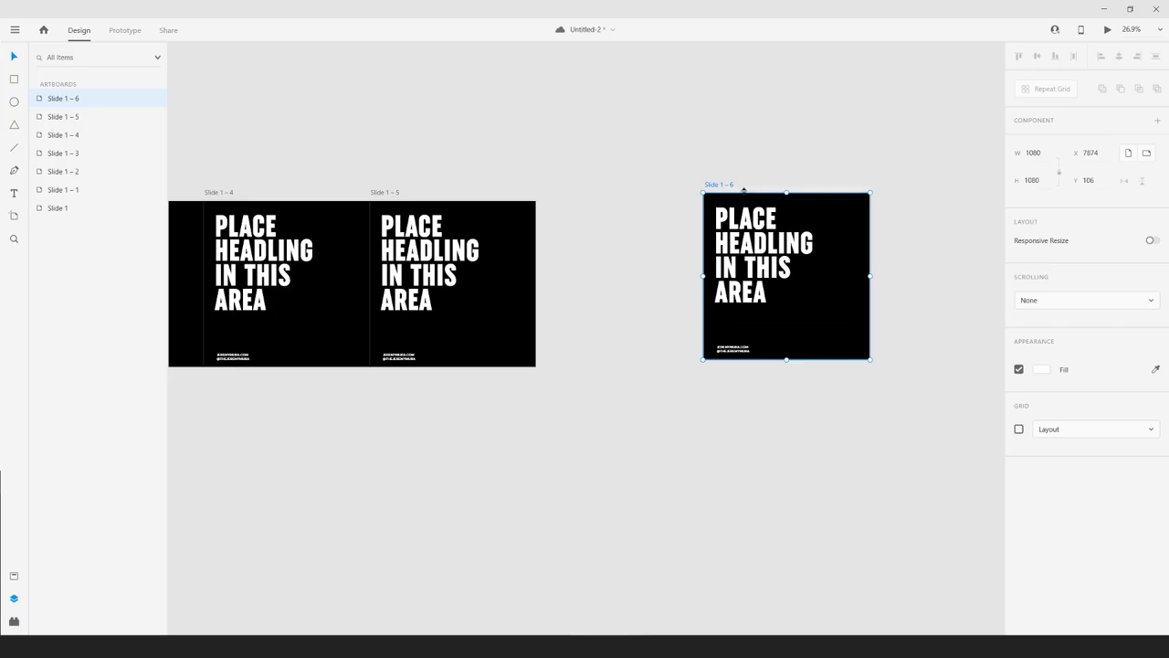
mouse_move(725, 187)
mouse_down()
mouse_move(549, 188)
mouse_move(735, 199)
mouse_move(714, 205)
mouse_up()
drag(798, 152, 657, 149)
drag(577, 190, 749, 190)
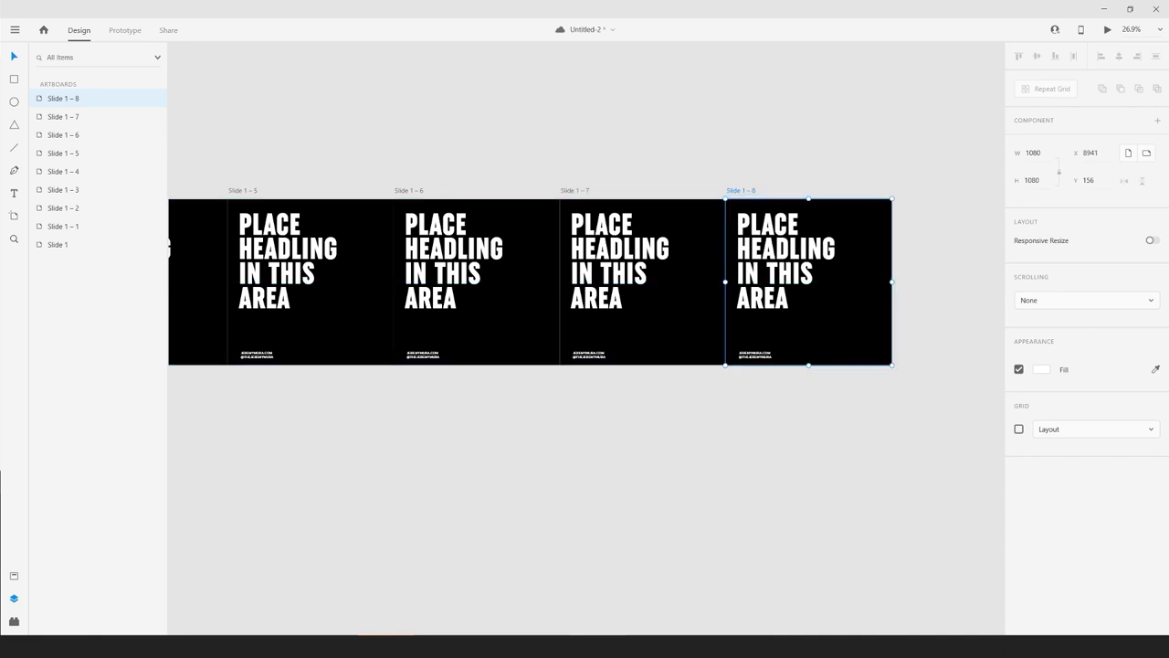
- Close After Effects without saving the untitled project
right_click(386, 647)
click(382, 624)
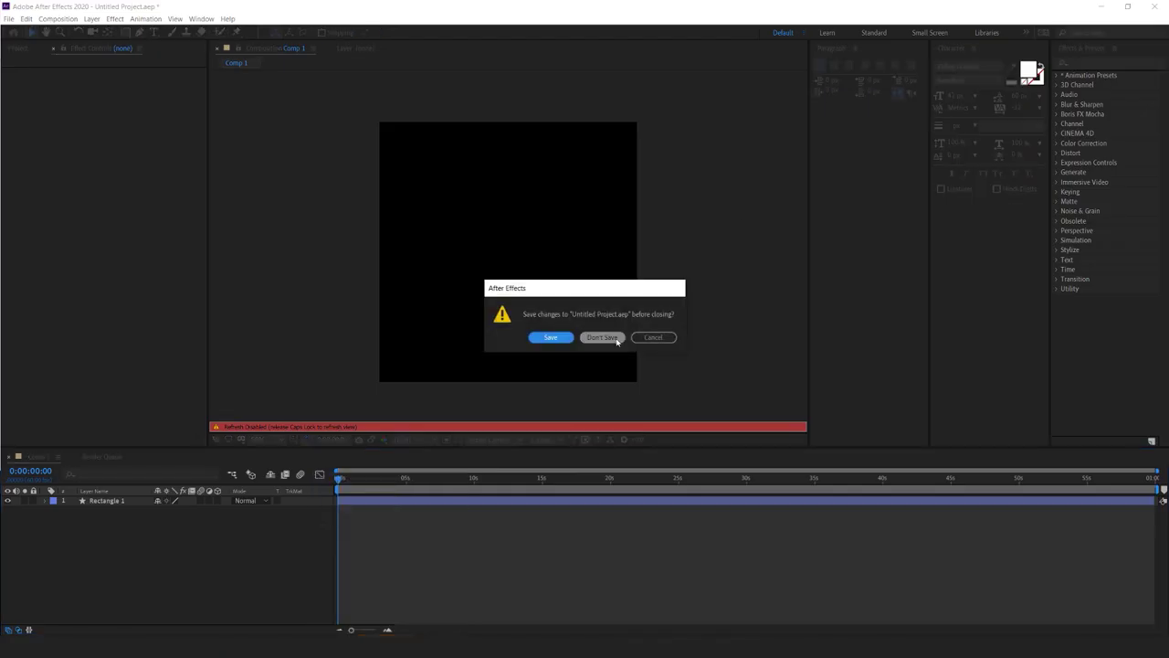
click(617, 342)
- Duplicate the last two slide artboards and attach the copies to the row's right end, making eleven slides
drag(835, 155, 580, 171)
drag(645, 405, 513, 166)
click(565, 155)
drag(486, 208, 820, 208)
click(758, 170)
- Examine the full row of slides and the heading and footer text boxes on the second slide
scroll(758, 170, down, 6)
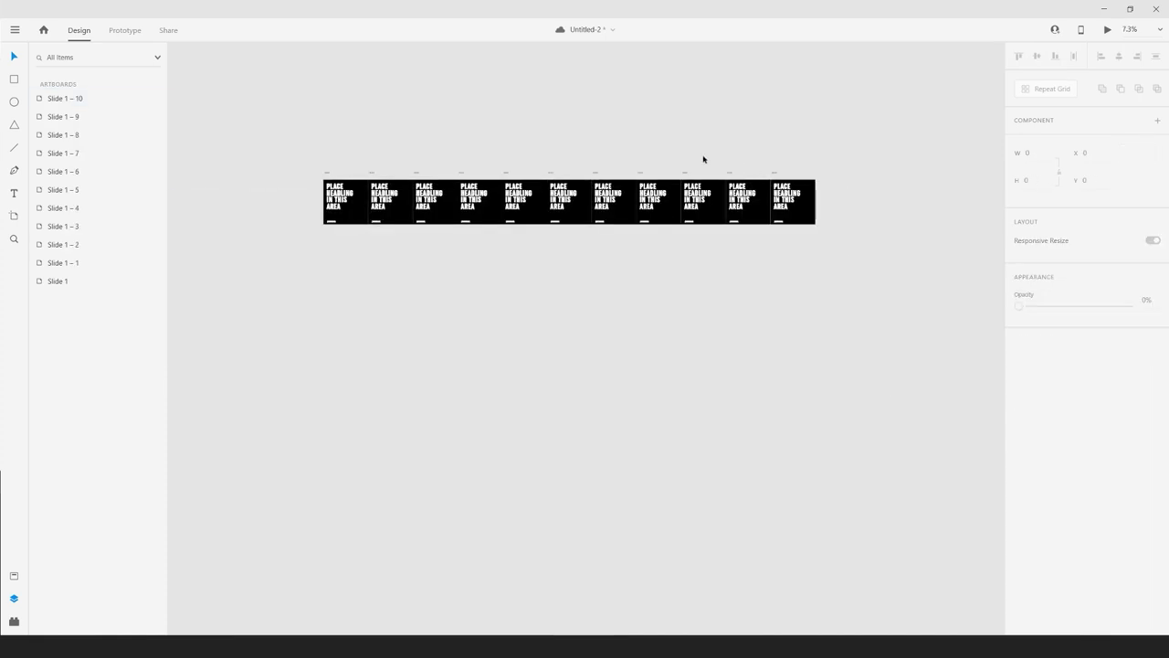
scroll(359, 187, up, 2)
drag(840, 137, 683, 154)
scroll(704, 164, left, 3)
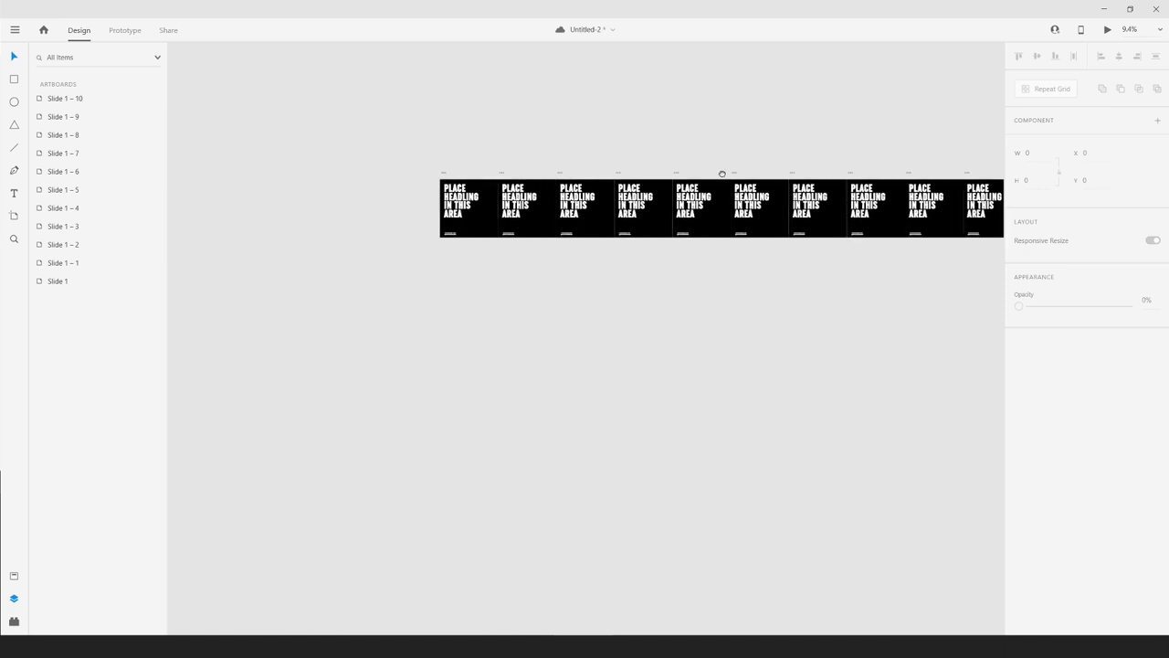
scroll(721, 174, up, 5)
click(686, 279)
click(665, 322)
scroll(657, 322, up, 3)
scroll(700, 330, down, 3)
drag(786, 392, 522, 447)
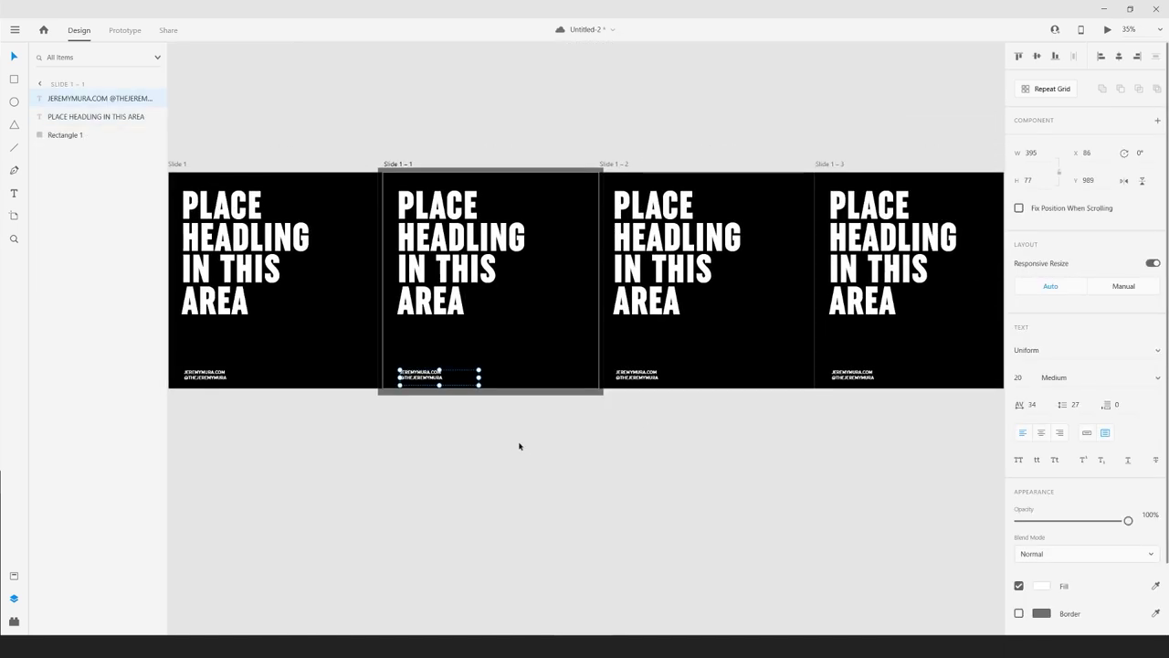
scroll(528, 444, down, 3)
drag(669, 446, 567, 344)
scroll(512, 274, up, 2)
click(494, 208)
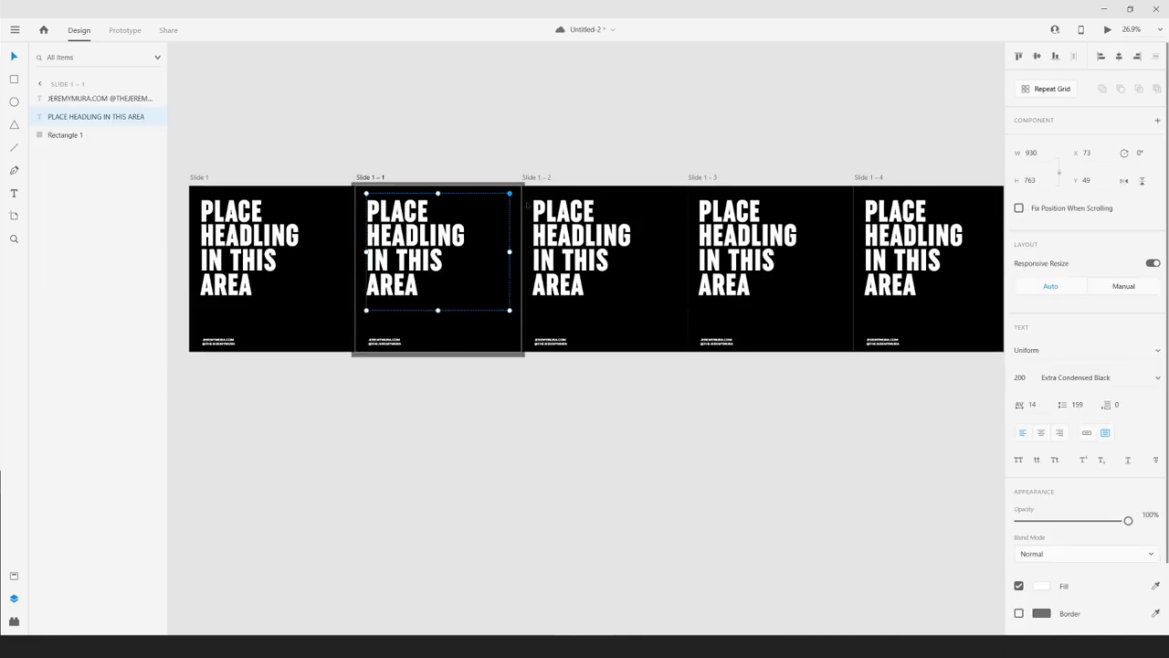
click(527, 206)
- Change the fill of the second slide's background rectangle to orange #FF8000
click(496, 348)
click(1042, 449)
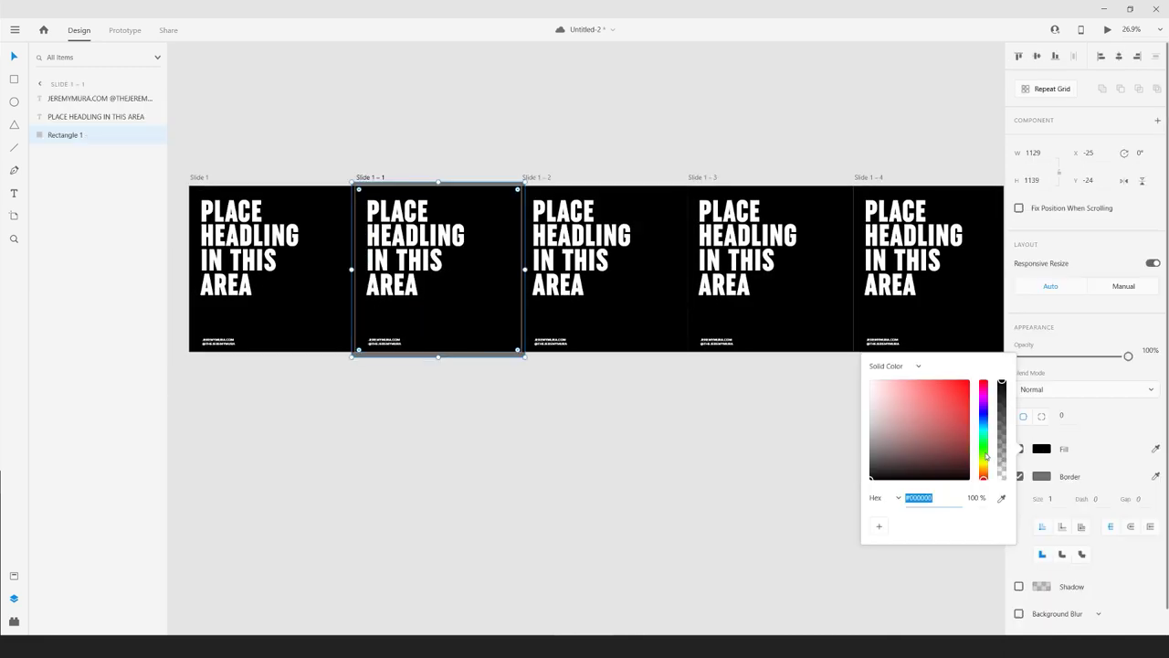
drag(990, 476, 984, 473)
click(777, 385)
- Apply the second slide's orange #FF8000 fill to the third slide's background rectangle
click(655, 305)
click(478, 305)
click(641, 347)
click(484, 324)
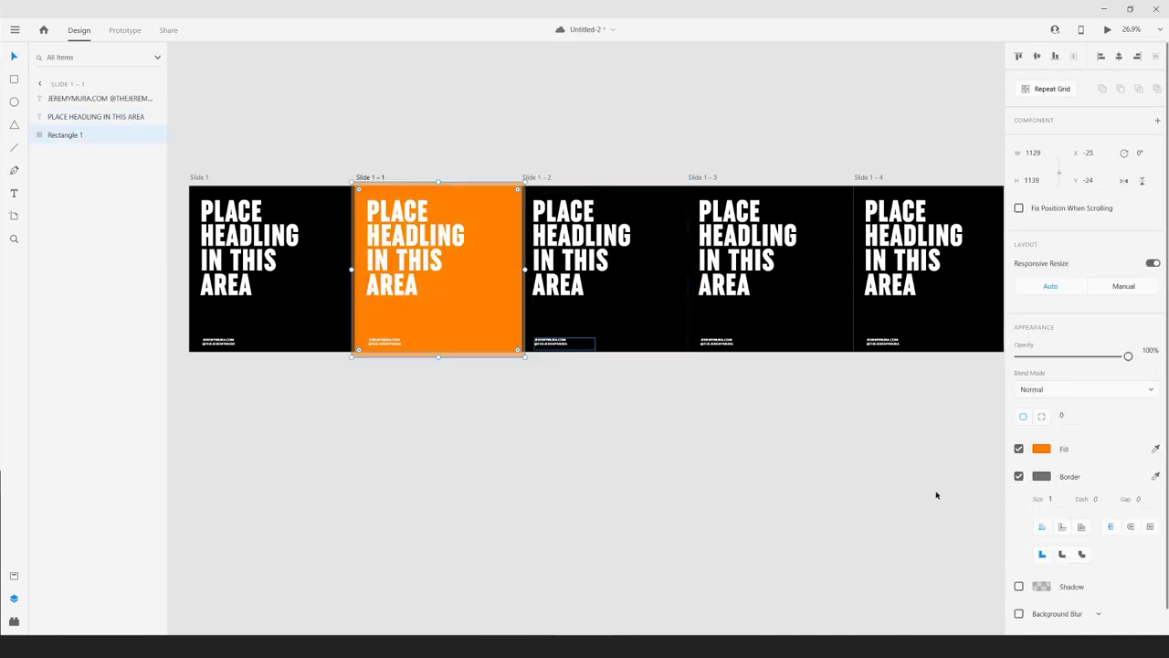
click(1047, 449)
click(656, 301)
click(656, 327)
click(1042, 450)
key(Return)
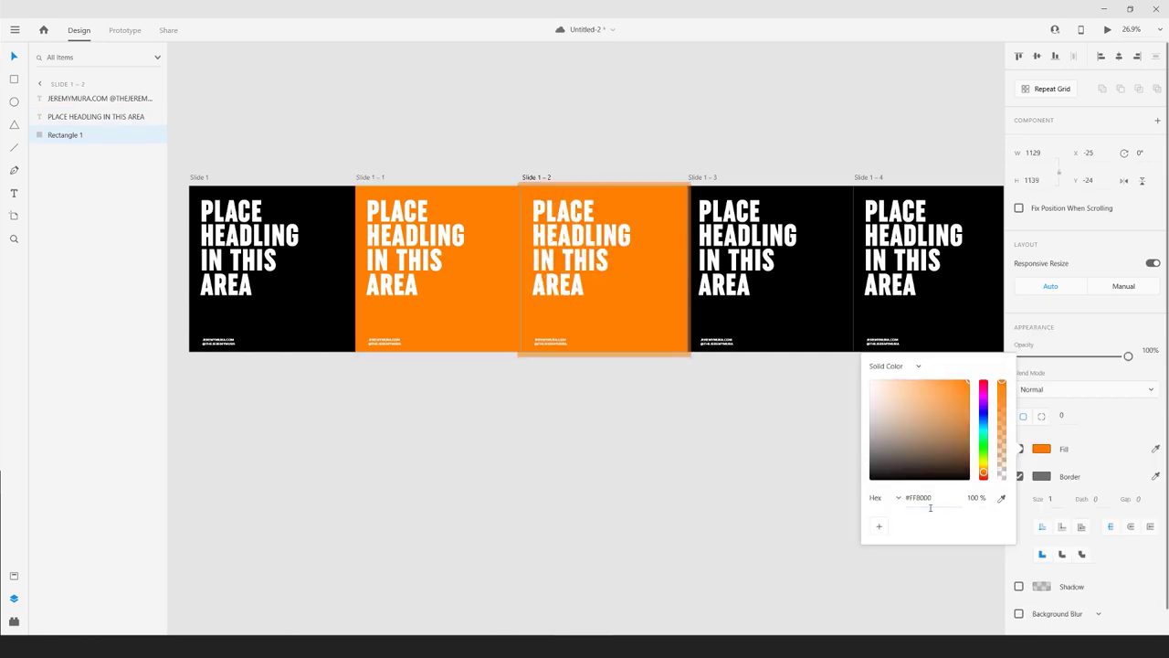
click(585, 449)
- Replace the first slide's heading with "FREE FONT SITES FOR BEGINNERS"
scroll(456, 467, down, 4)
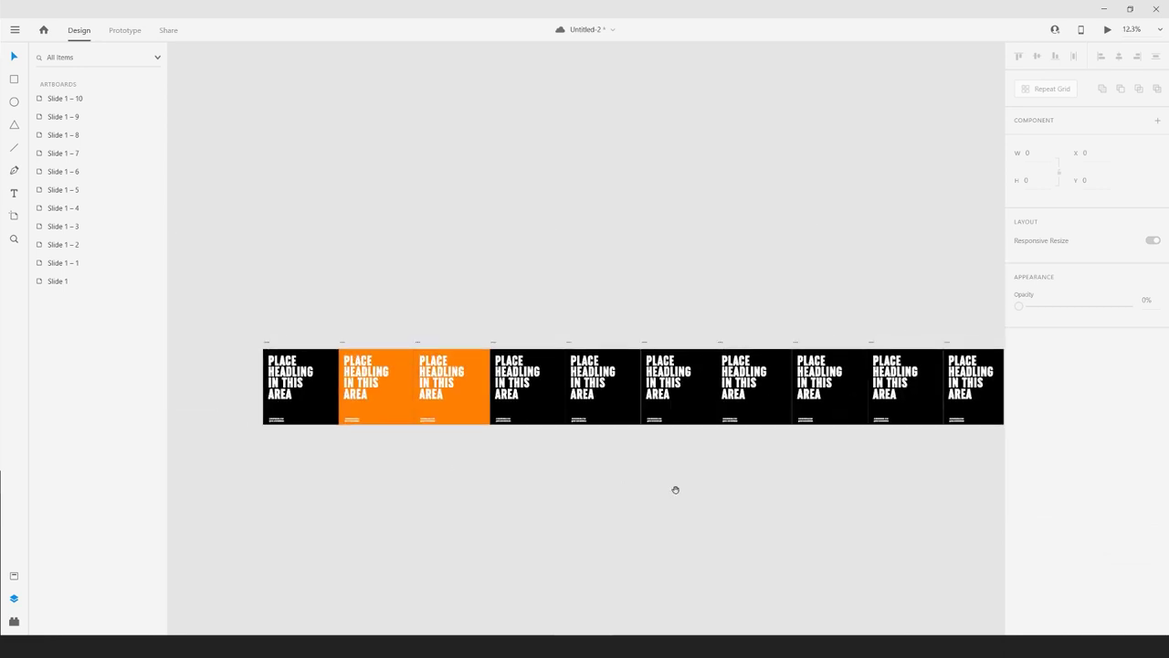
drag(648, 488, 393, 460)
drag(578, 309, 874, 224)
scroll(425, 254, up, 3)
drag(347, 262, 712, 251)
scroll(622, 252, up, 1)
double_click(578, 248)
text(FOR BEGI)
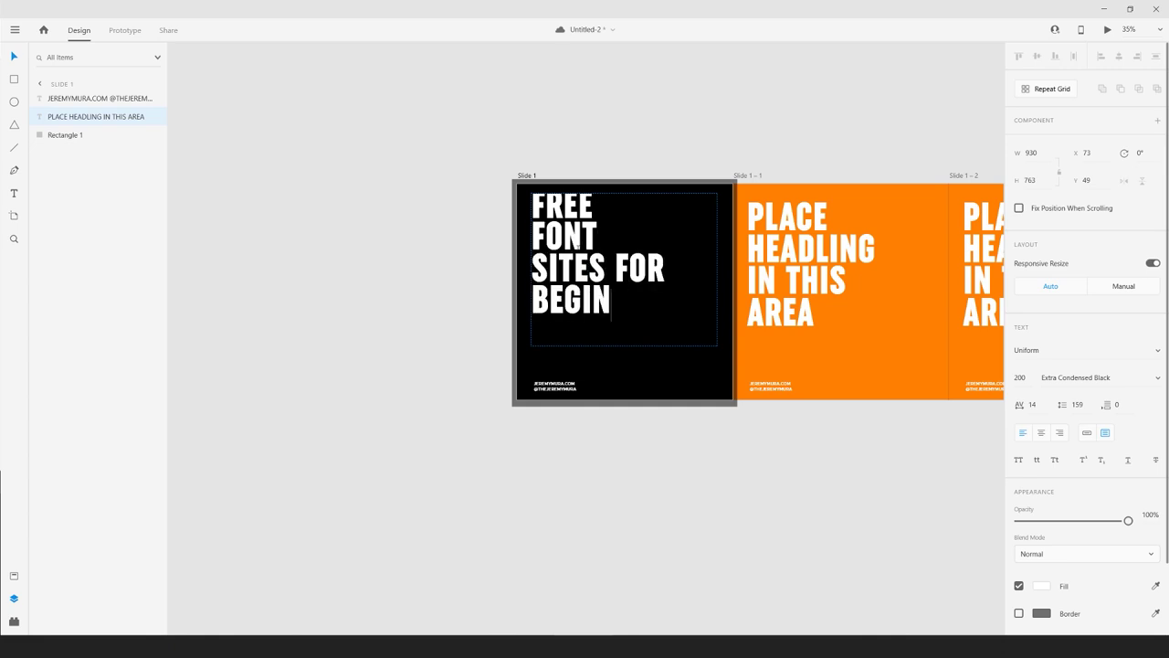
text(NNERS)
key(Escape)
click(709, 100)
drag(729, 113, 506, 161)
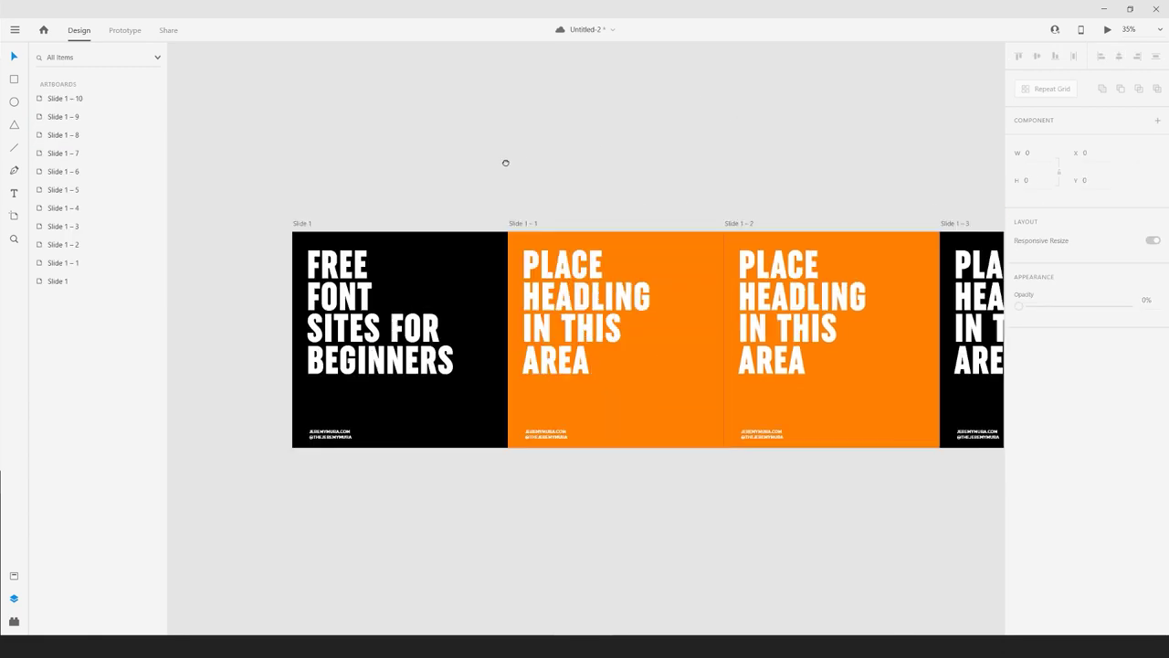
scroll(508, 163, down, 3)
scroll(533, 197, up, 1)
scroll(532, 195, up, 1)
double_click(559, 255)
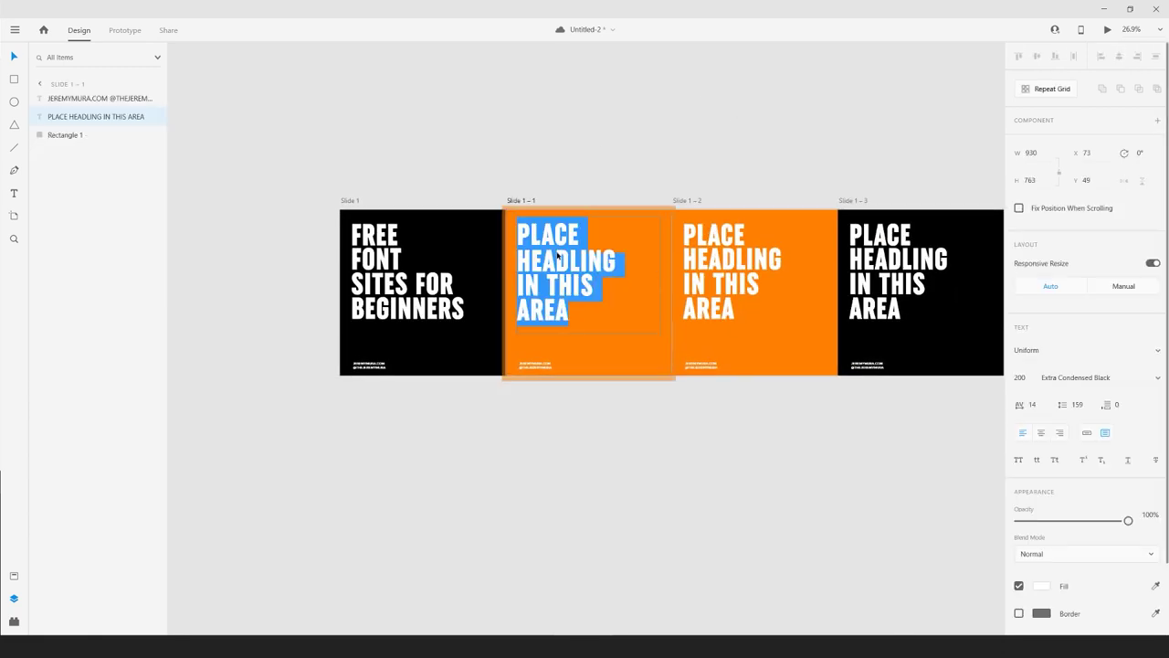
click(656, 245)
click(730, 274)
scroll(585, 259, up, 1)
double_click(585, 259)
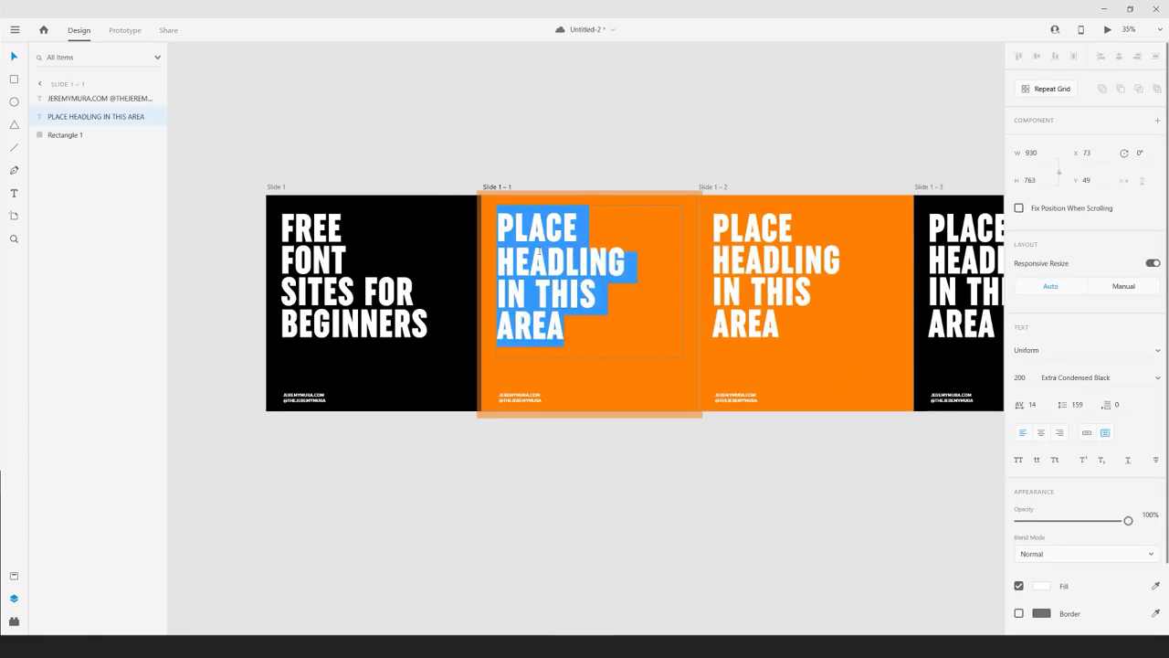
click(13, 63)
click(433, 109)
drag(749, 138, 428, 120)
- Switch to File Explorer and copy the "2 Pointers" image from the 07_Brand Photos folder
scroll(593, 144, down, 2)
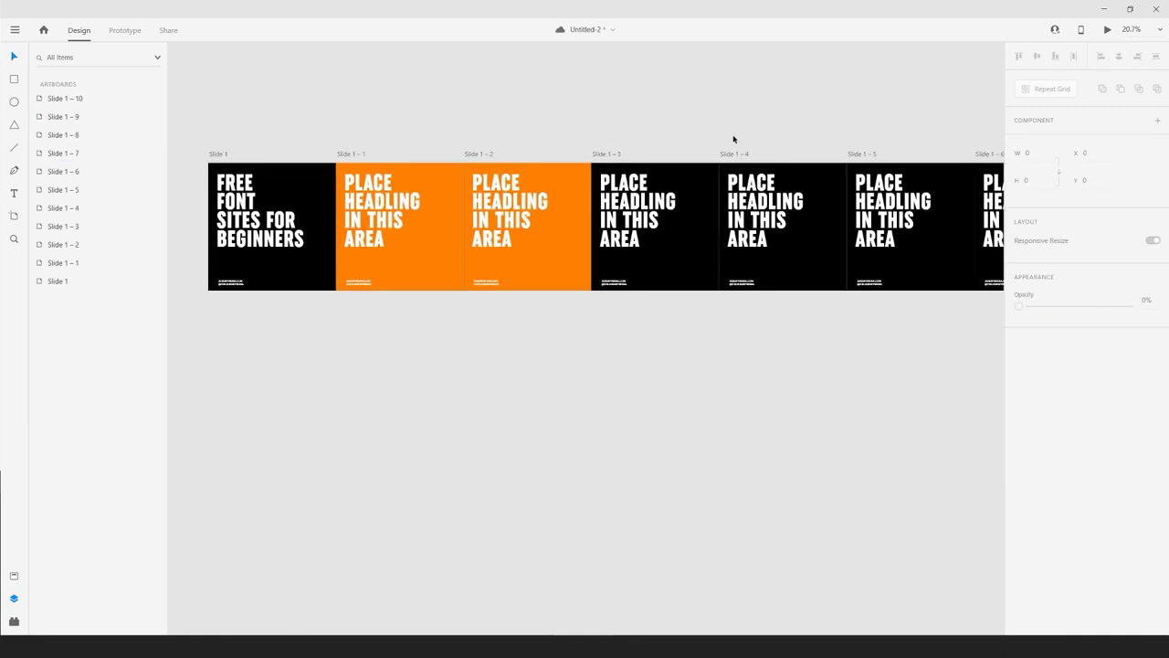
drag(644, 153, 588, 161)
scroll(759, 156, right, 5)
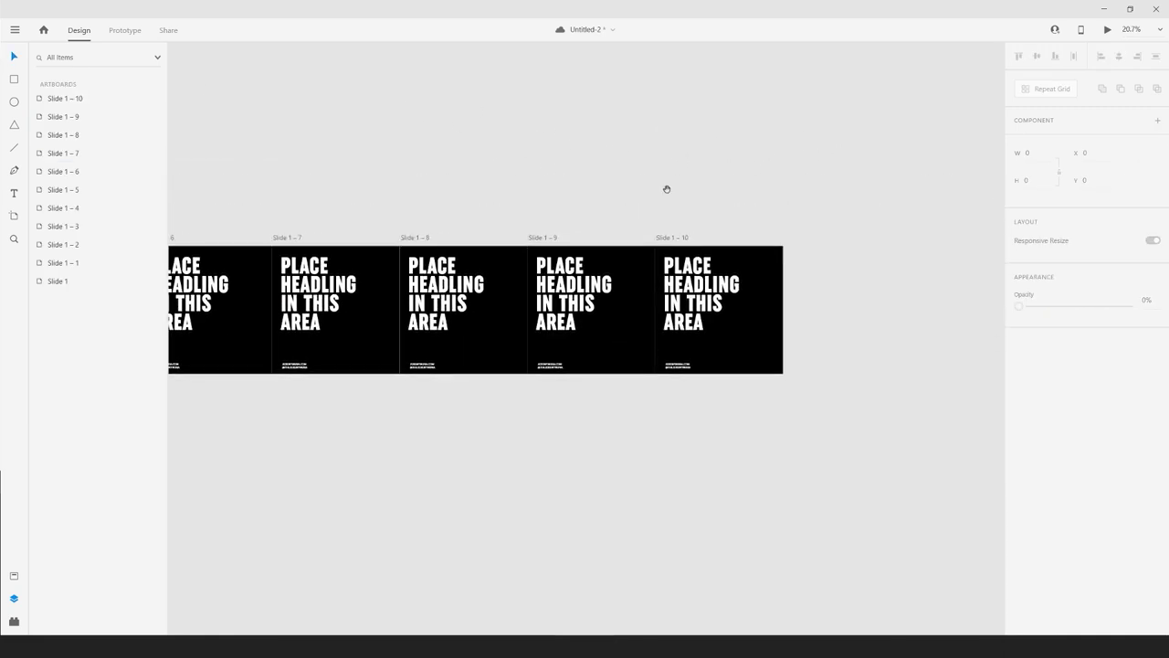
scroll(837, 238, up, 1)
scroll(841, 284, up, 1)
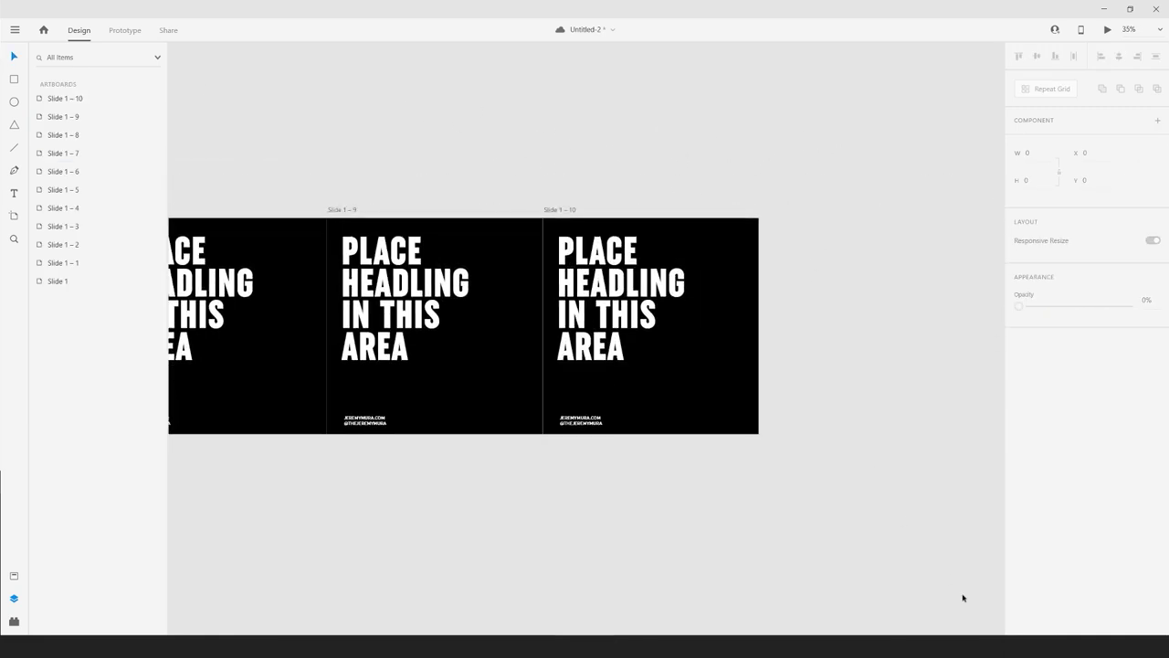
key(alt+Tab)
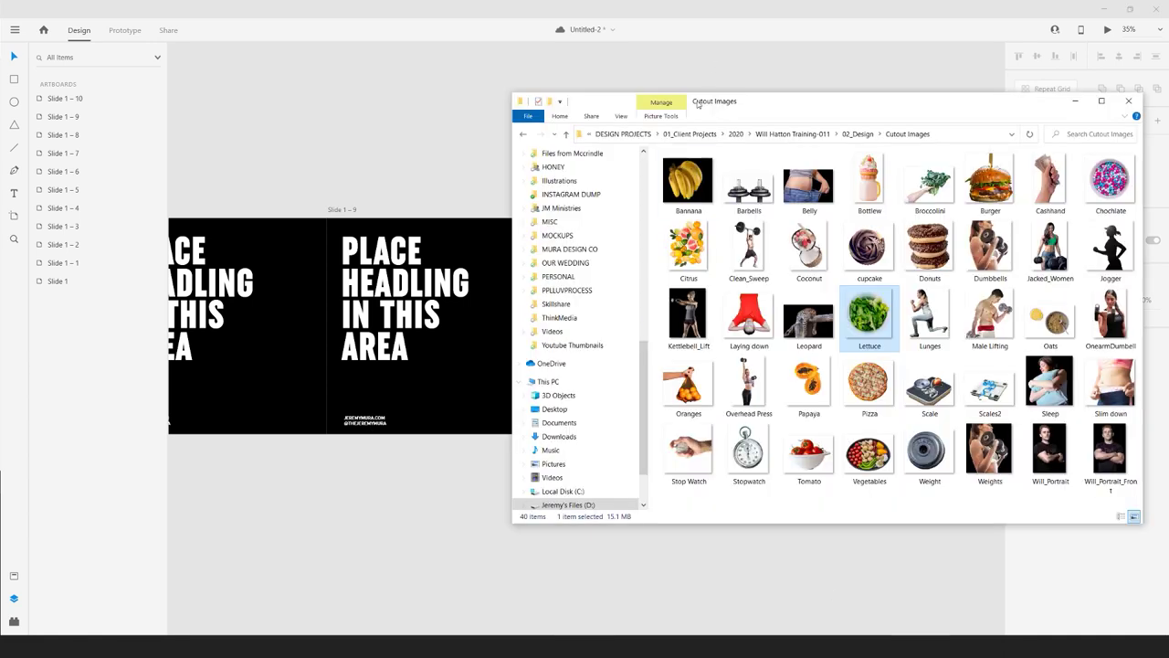
scroll(605, 203, up, 10)
click(567, 258)
click(756, 182)
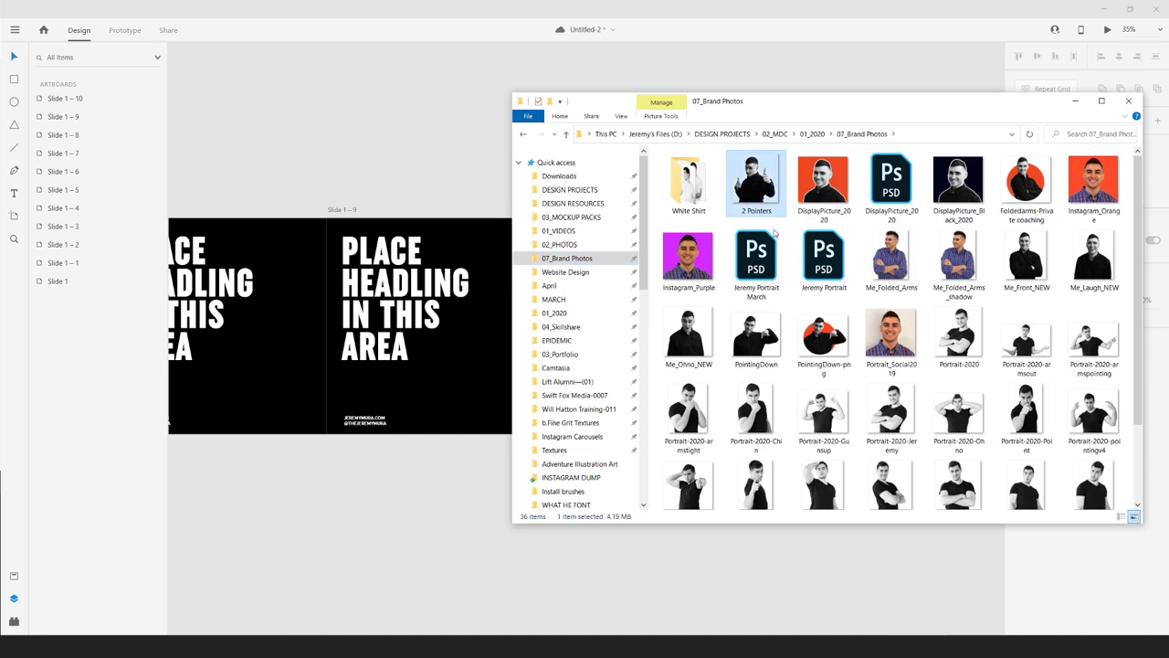
click(421, 515)
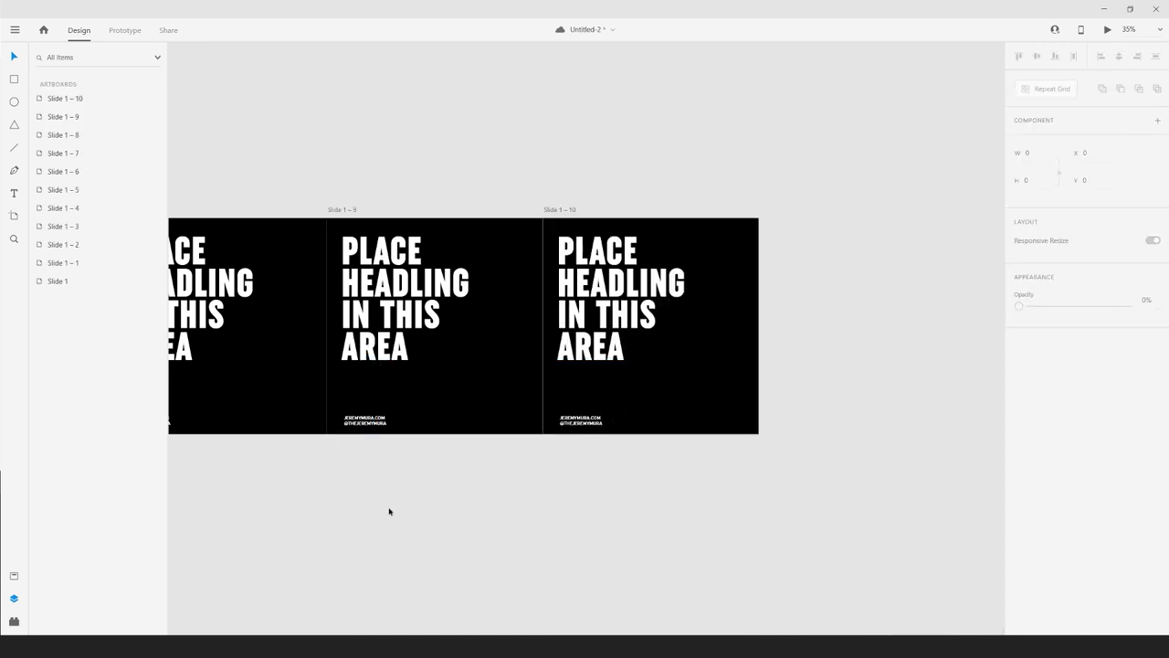
- Paste the "2 Pointers" portrait onto the second-to-last slide and scale it to about 2160 × 2311, spanning two slides
scroll(675, 590, down, 3)
drag(638, 570, 624, 310)
key(ctrl+v)
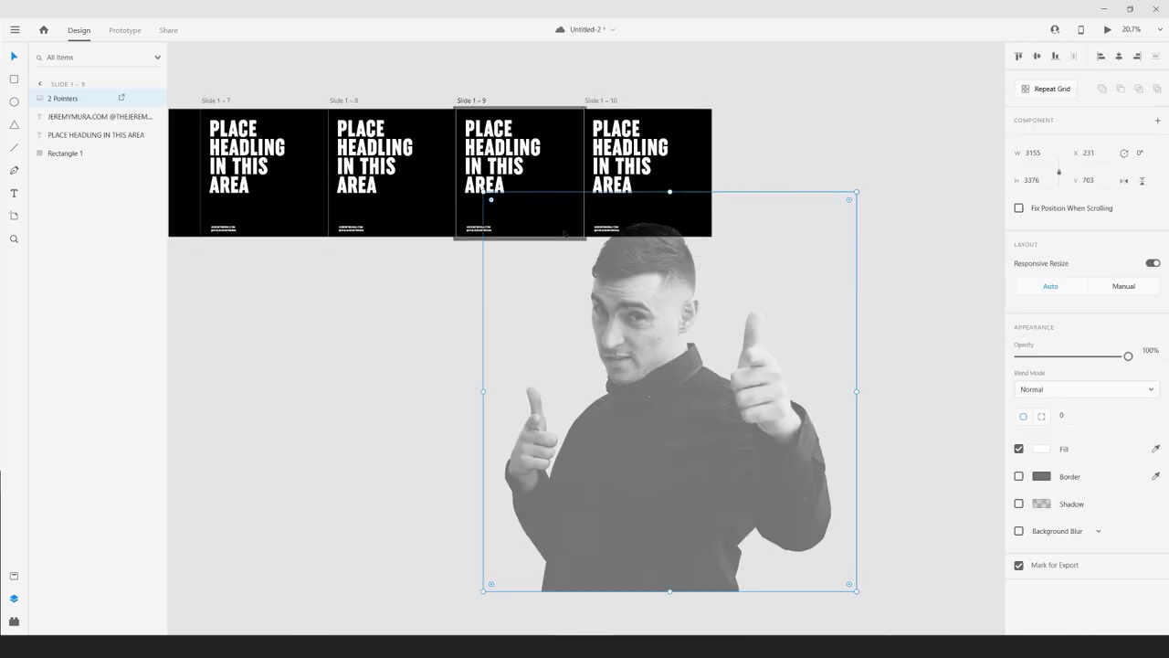
drag(734, 451, 633, 342)
drag(570, 481, 570, 326)
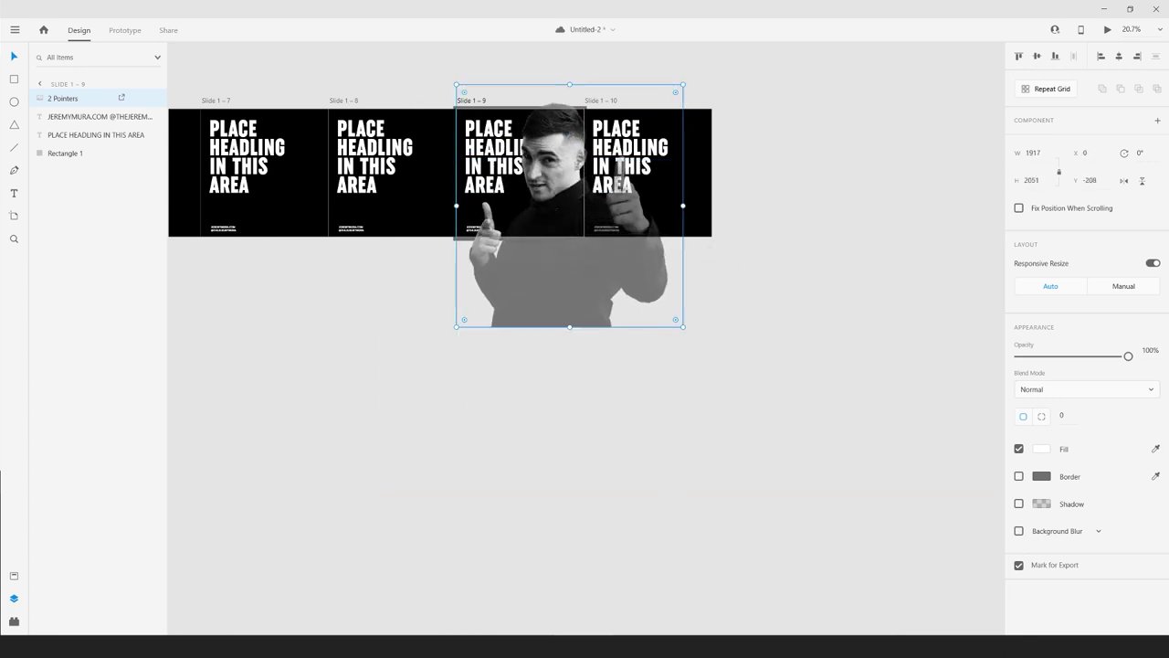
click(667, 646)
scroll(586, 355, up, 5)
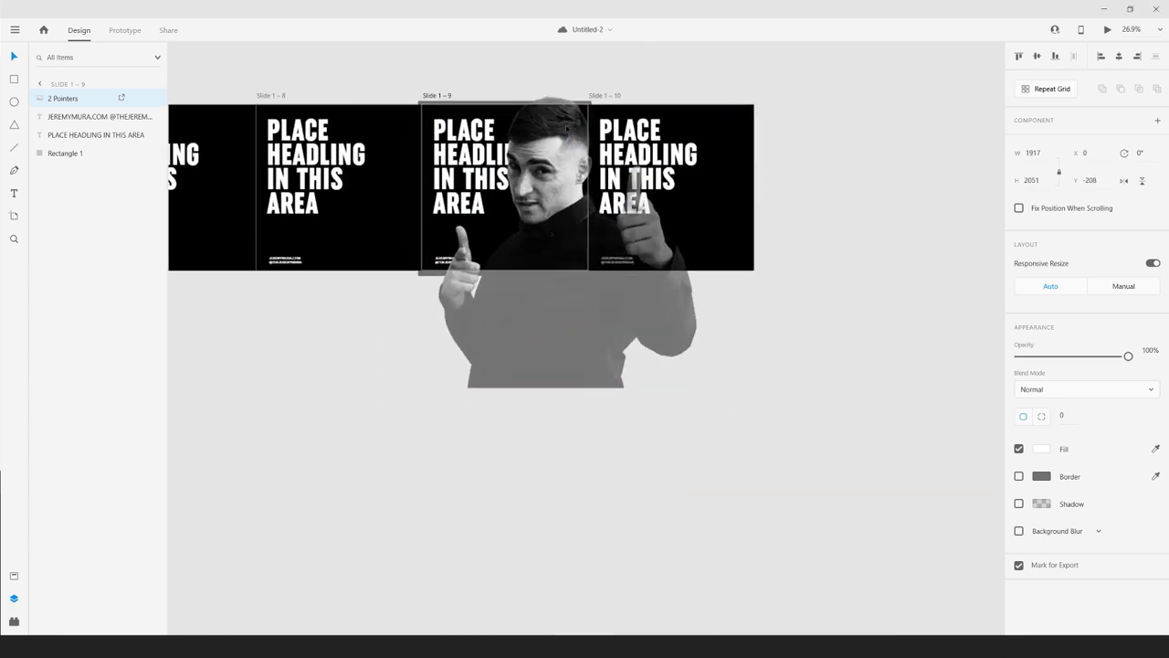
drag(759, 464, 805, 514)
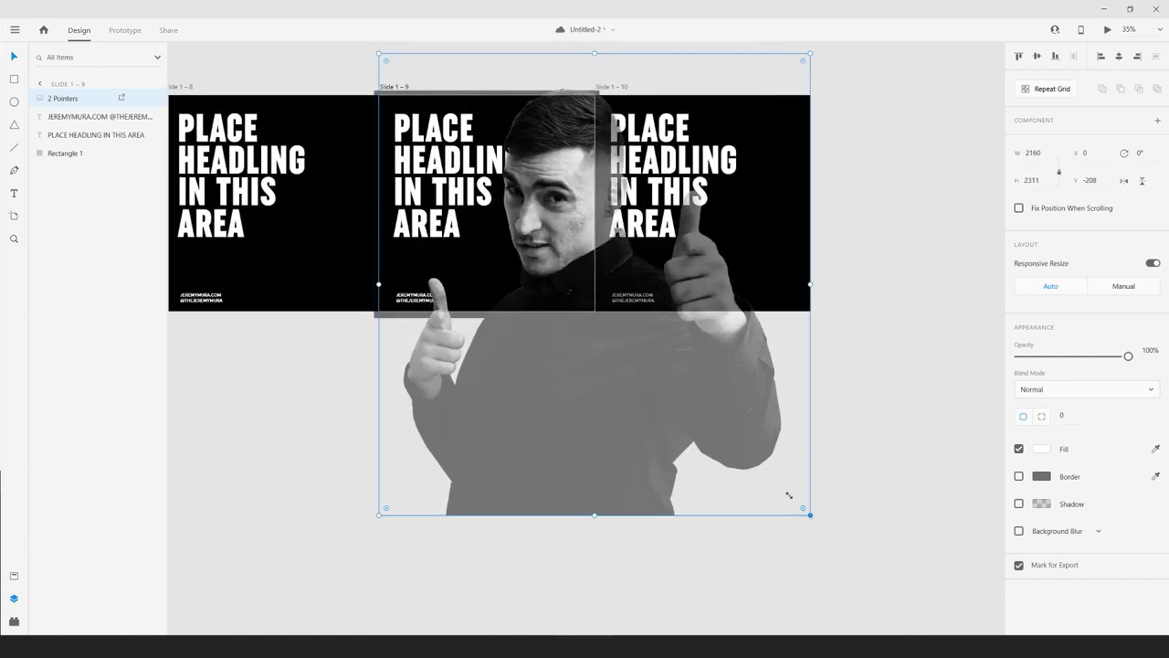
- Shrink the "2 Pointers" portrait and place it in the lower-right corner of the last slide
drag(665, 386, 531, 296)
drag(476, 175, 612, 329)
scroll(539, 245, up, 3)
scroll(445, 334, down, 1)
scroll(788, 324, down, 3)
scroll(910, 345, up, 1)
click(913, 346)
scroll(916, 348, up, 1)
drag(615, 333, 658, 367)
drag(717, 199, 681, 238)
drag(623, 325, 641, 324)
click(776, 234)
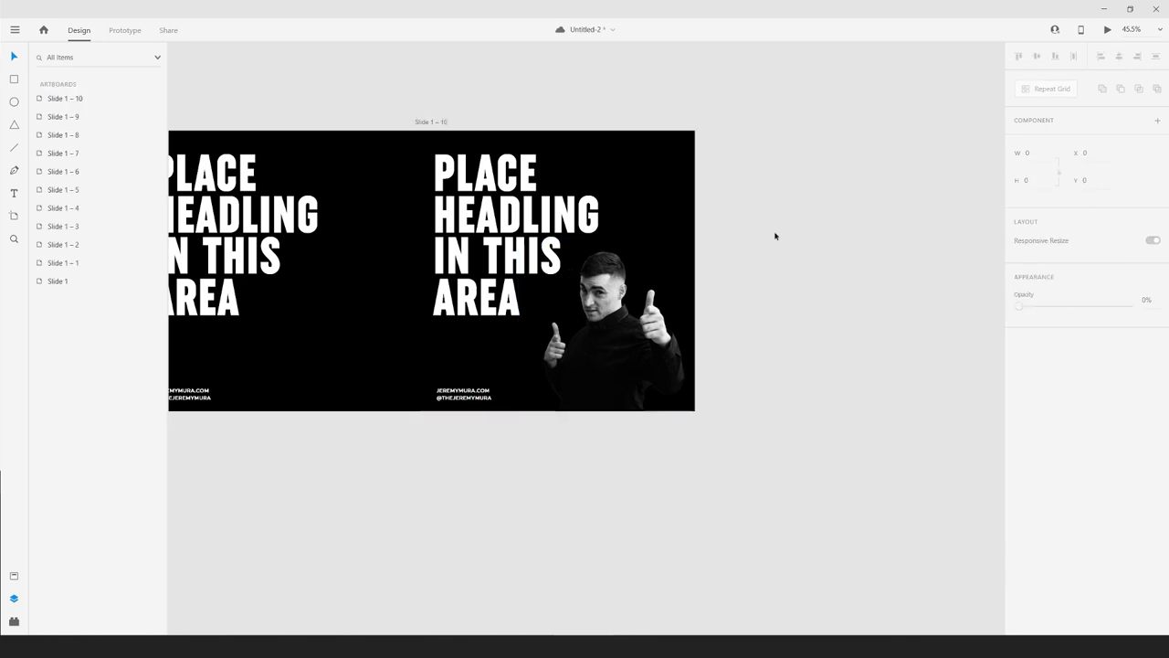
- Replace the last slide's heading with "COMMENT YOUR IDEAS?"
scroll(775, 234, down, 3)
scroll(793, 193, up, 2)
double_click(662, 210)
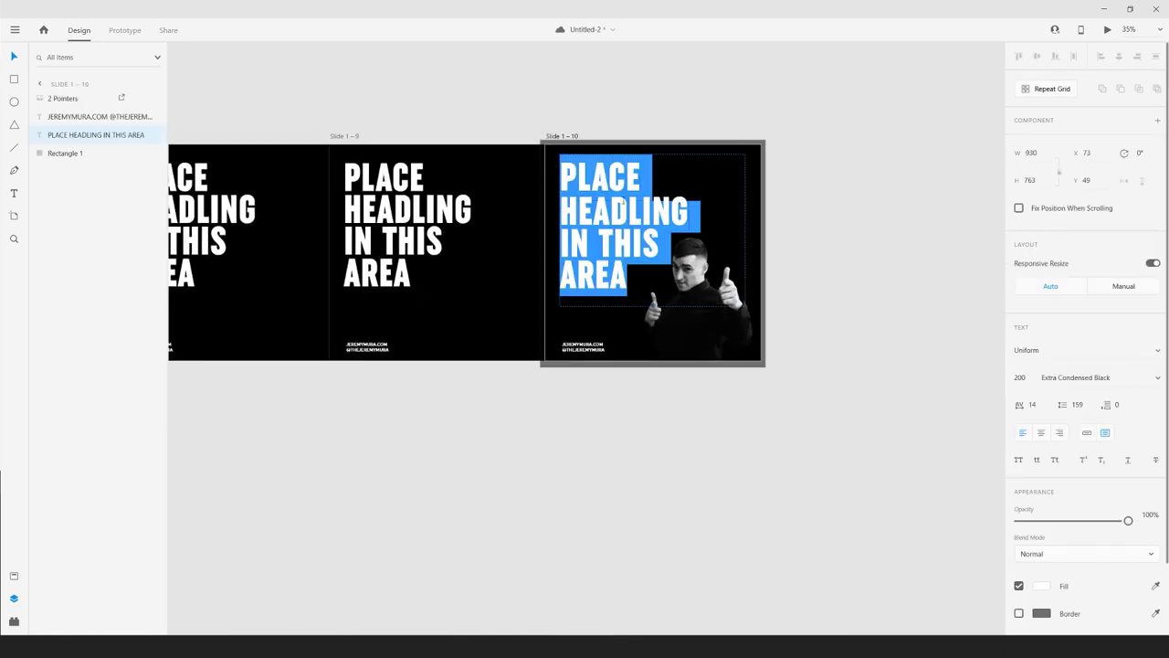
text(E)
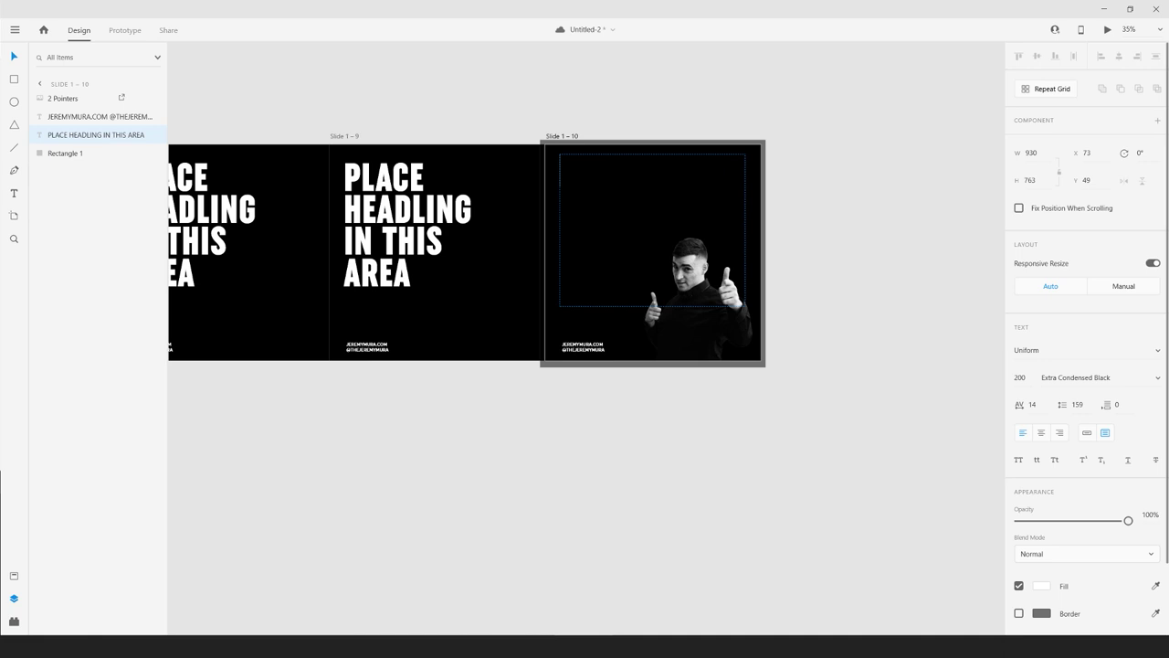
text(COMMENT YOUR THOUGHTS?)
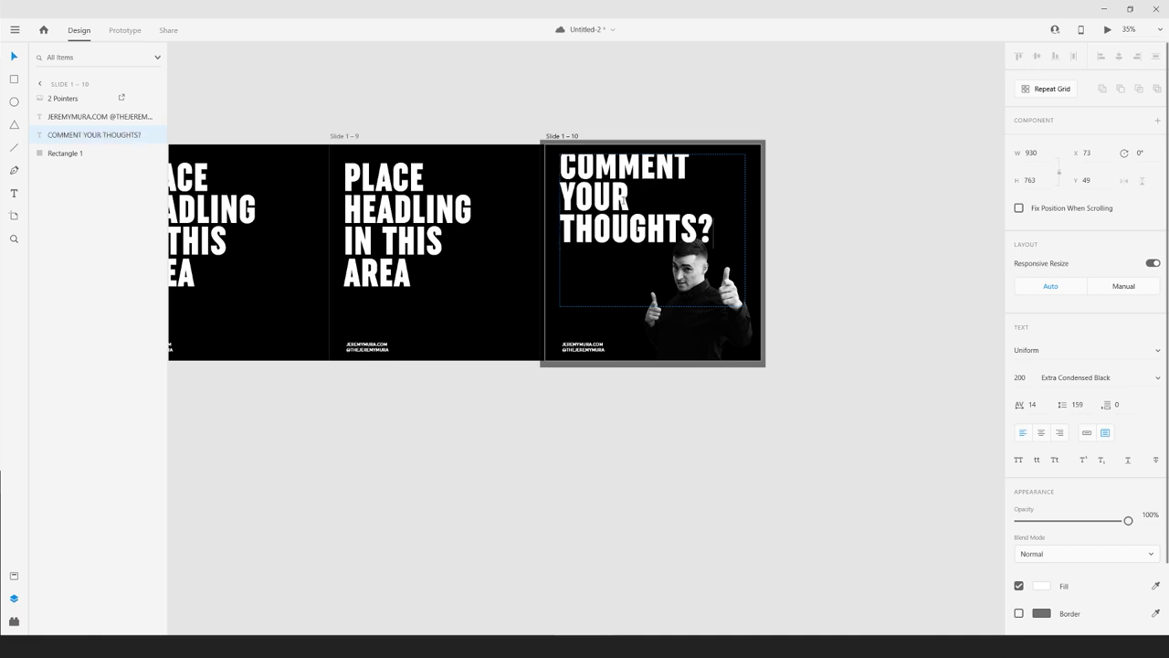
key(shift+Home)
text(ID)
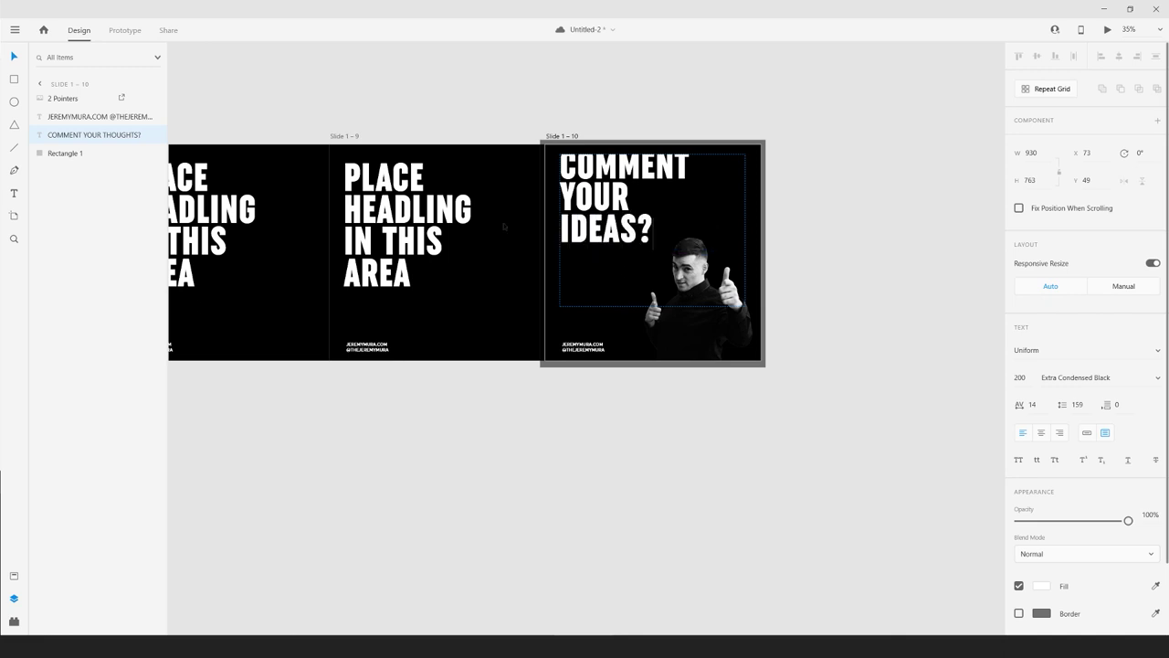
key(Escape)
scroll(830, 140, up, 2)
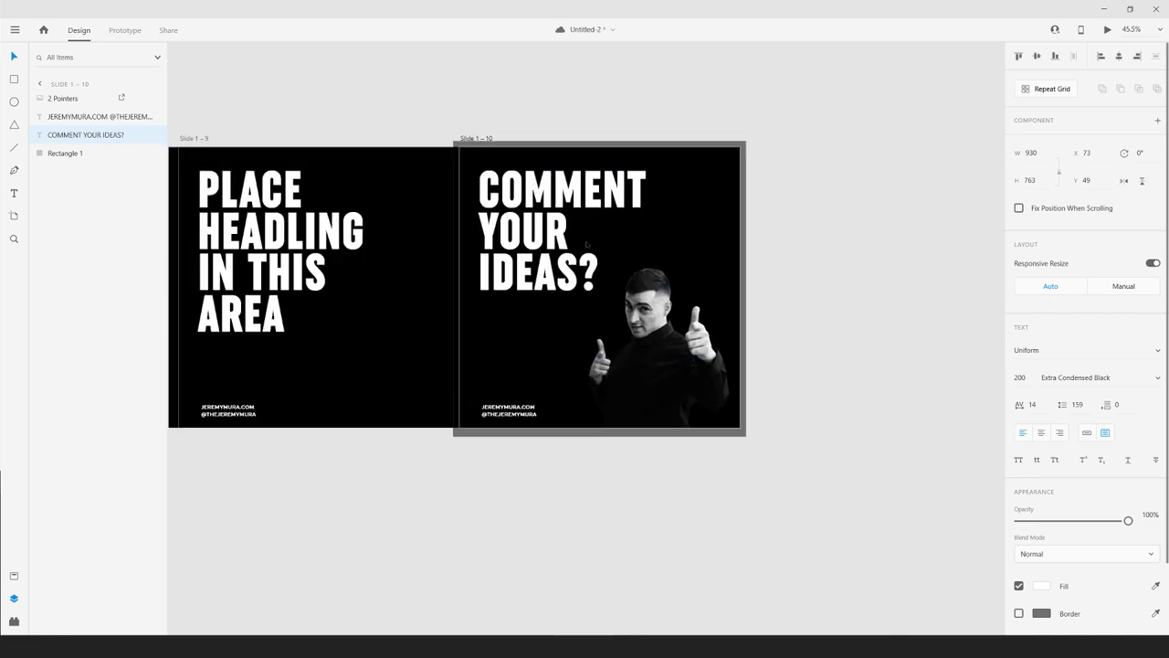
click(885, 272)
drag(874, 353, 849, 323)
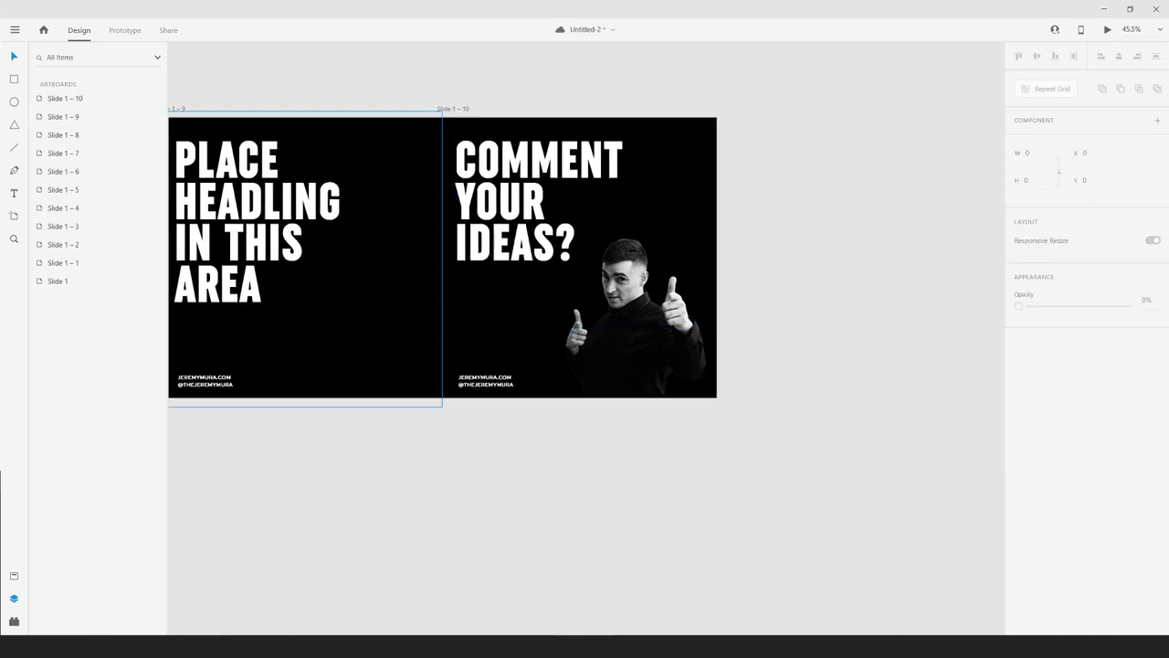
- Draw an upright white rectangle about 99 × 244 below the last slide's heading as an arrow shaft
click(15, 82)
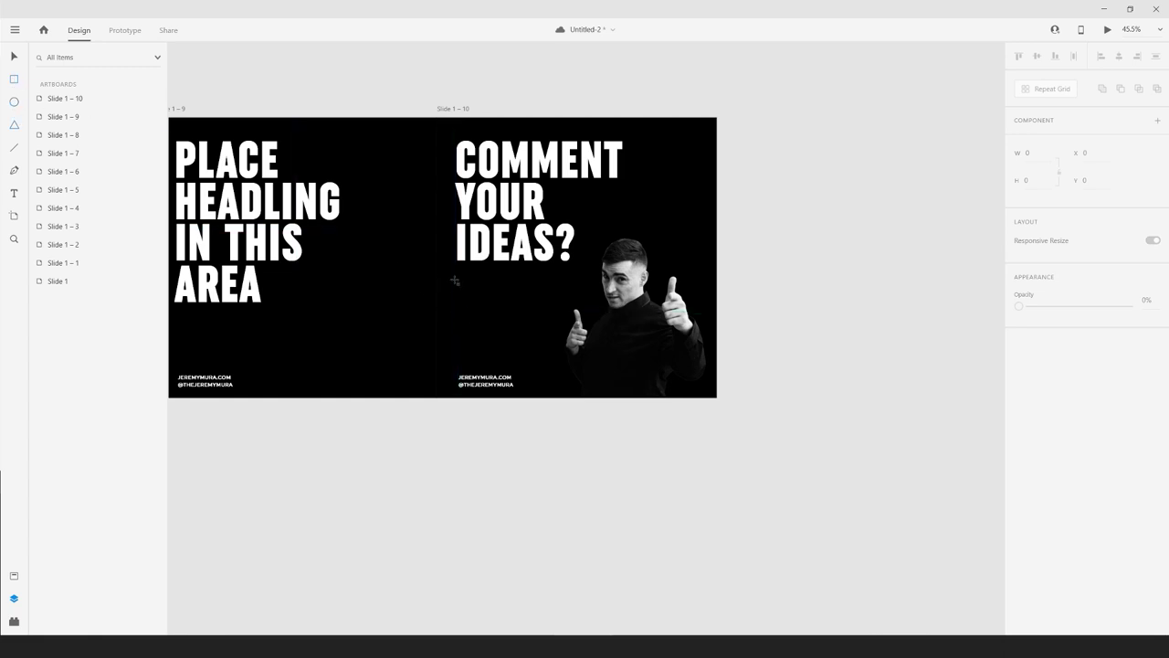
drag(455, 280, 507, 371)
scroll(470, 329, up, 5)
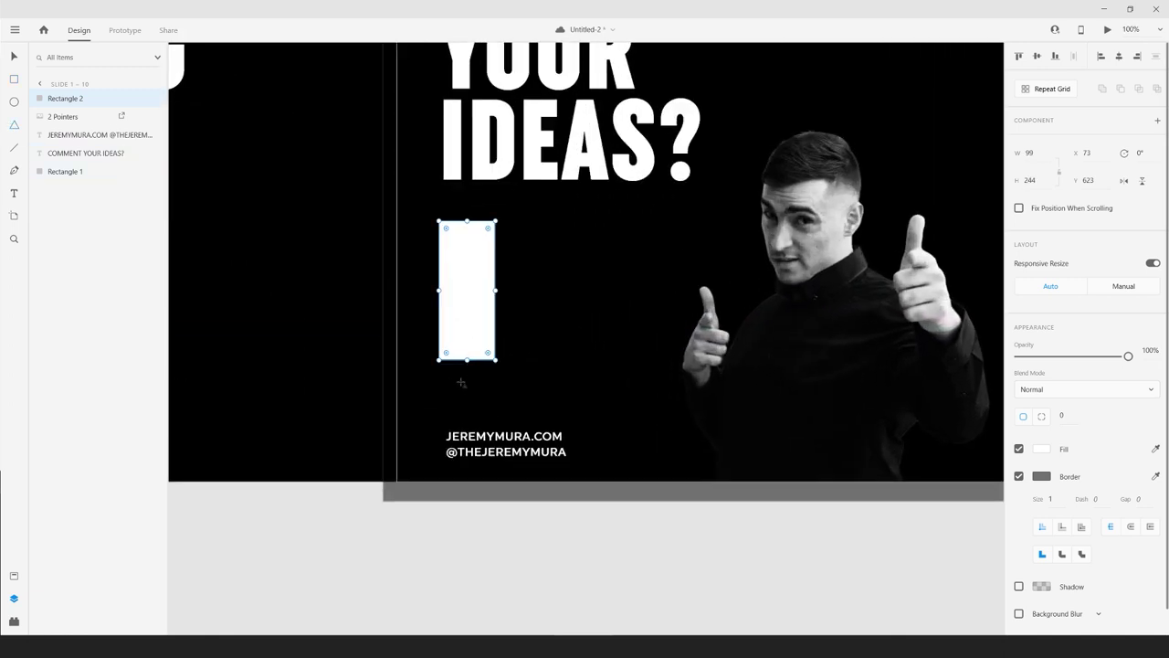
- Draw a triangle about 149 × 129, rotate it 180° and centre it on the rectangle's lower end as an arrowhead
drag(460, 381, 546, 455)
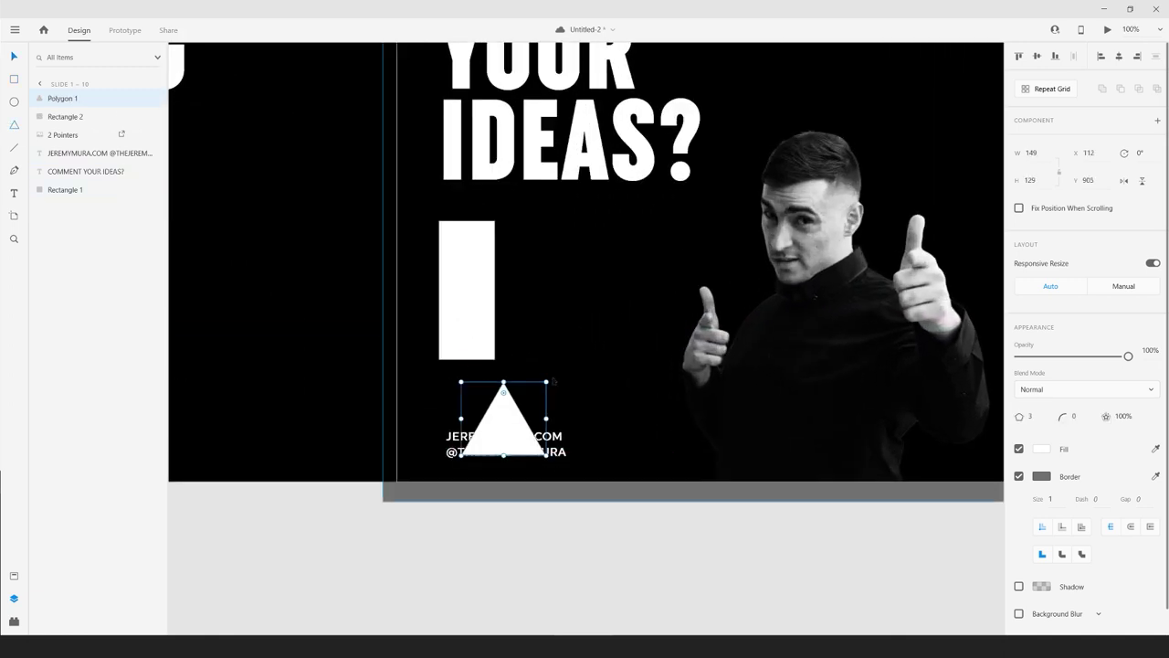
drag(548, 380, 448, 472)
drag(512, 408, 482, 378)
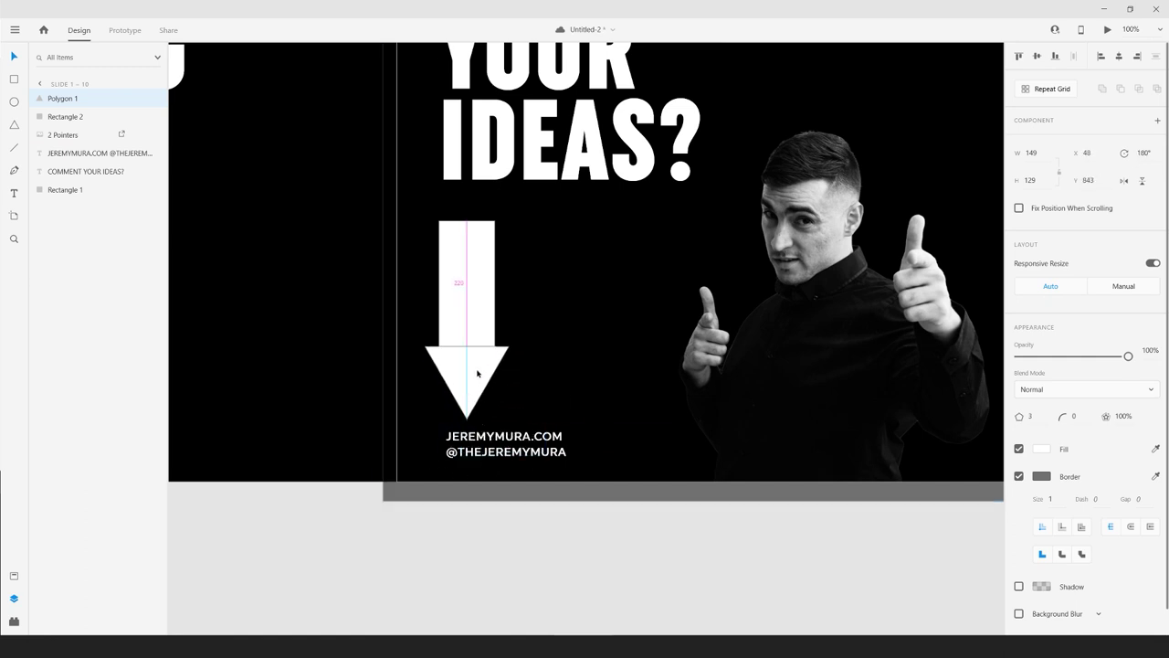
- Narrow the arrow's shaft to about 49 wide, move the triangle up and shrink it to about 129 × 111
click(475, 330)
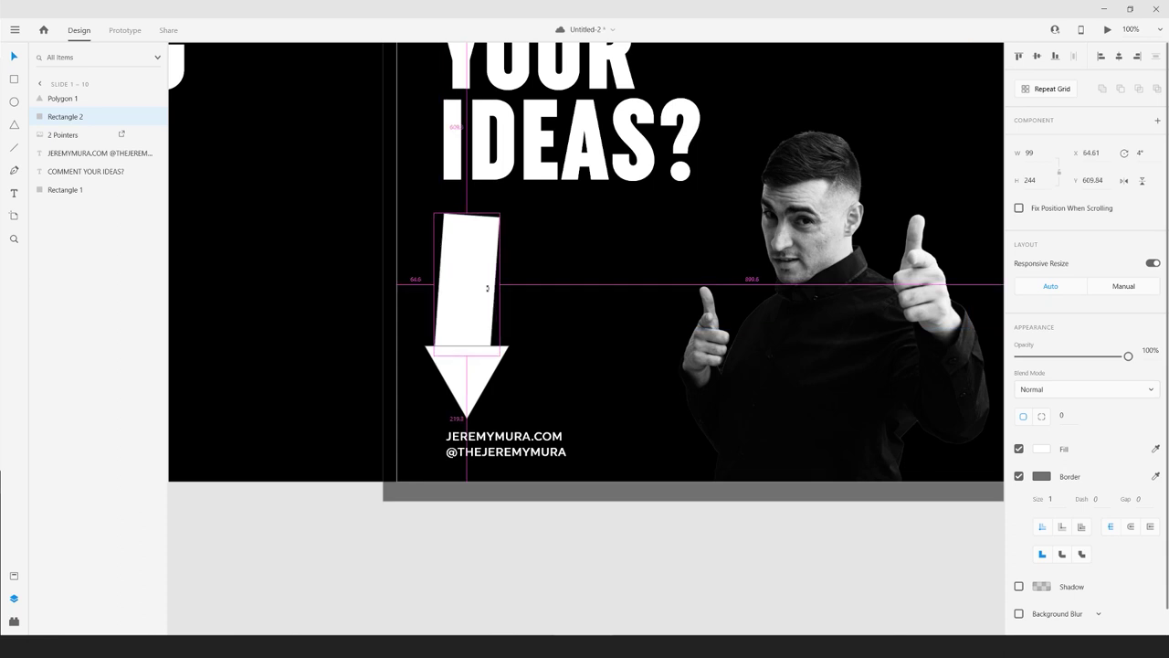
drag(495, 285, 487, 282)
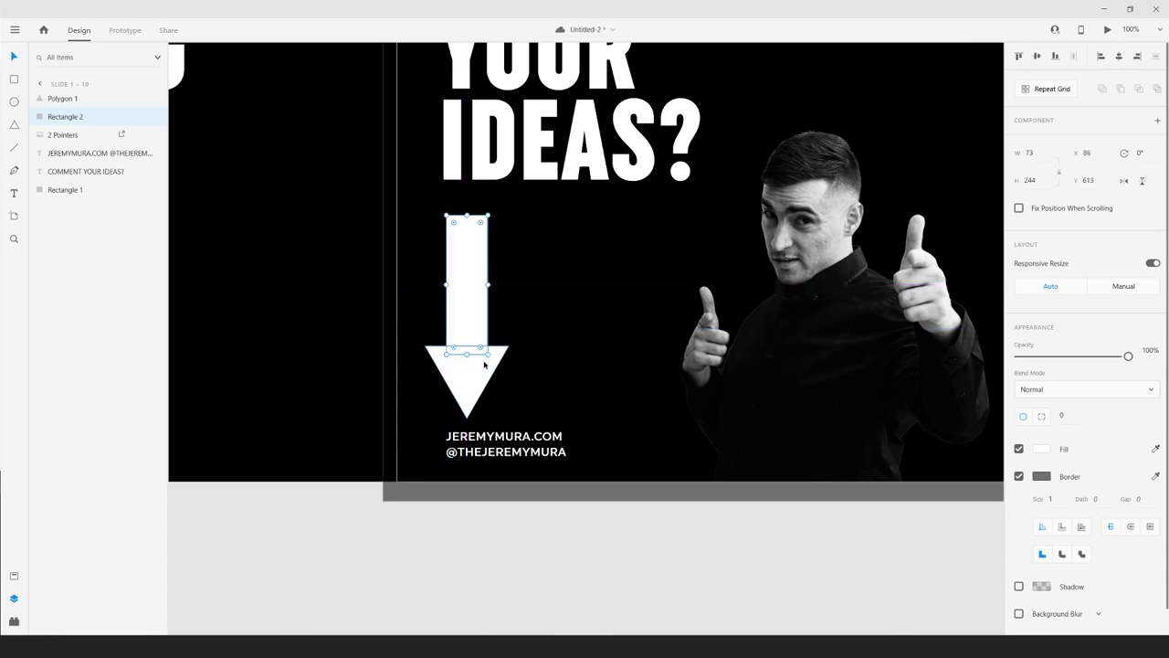
drag(484, 365, 484, 347)
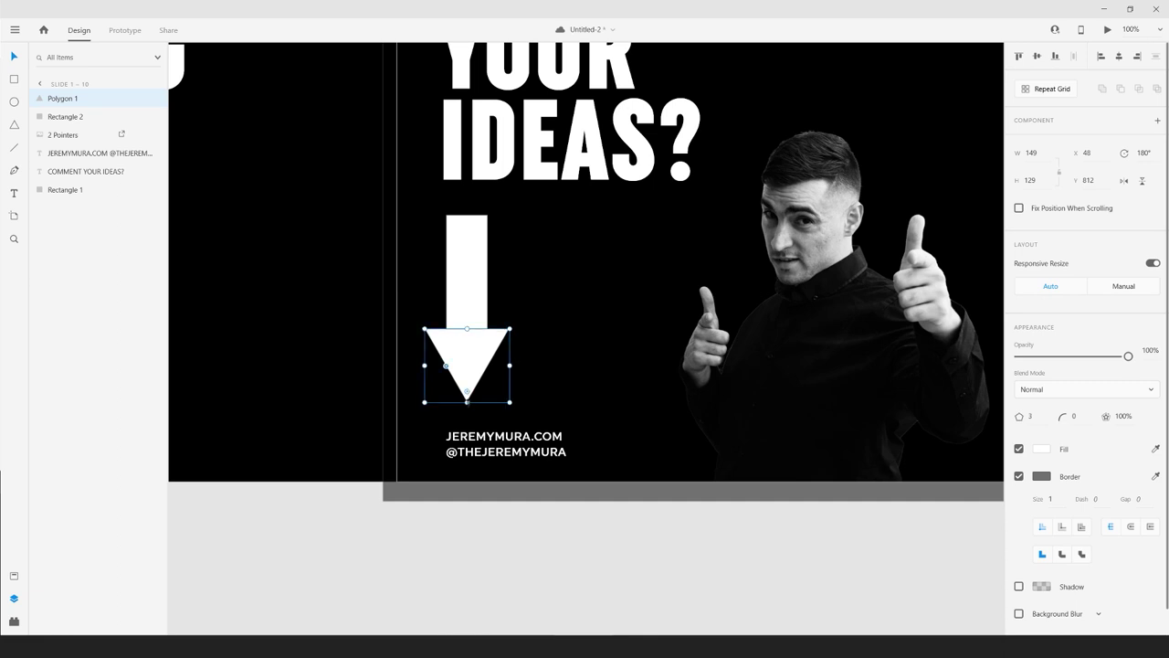
drag(467, 402, 467, 381)
click(482, 291)
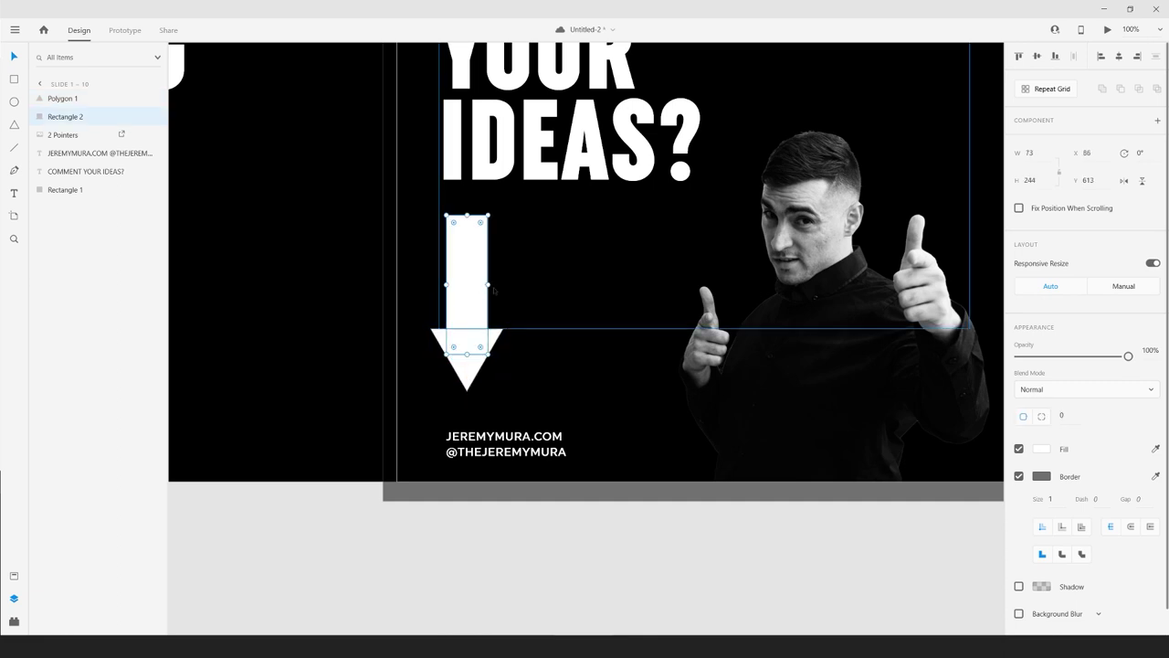
drag(488, 285, 476, 280)
scroll(476, 277, down, 3)
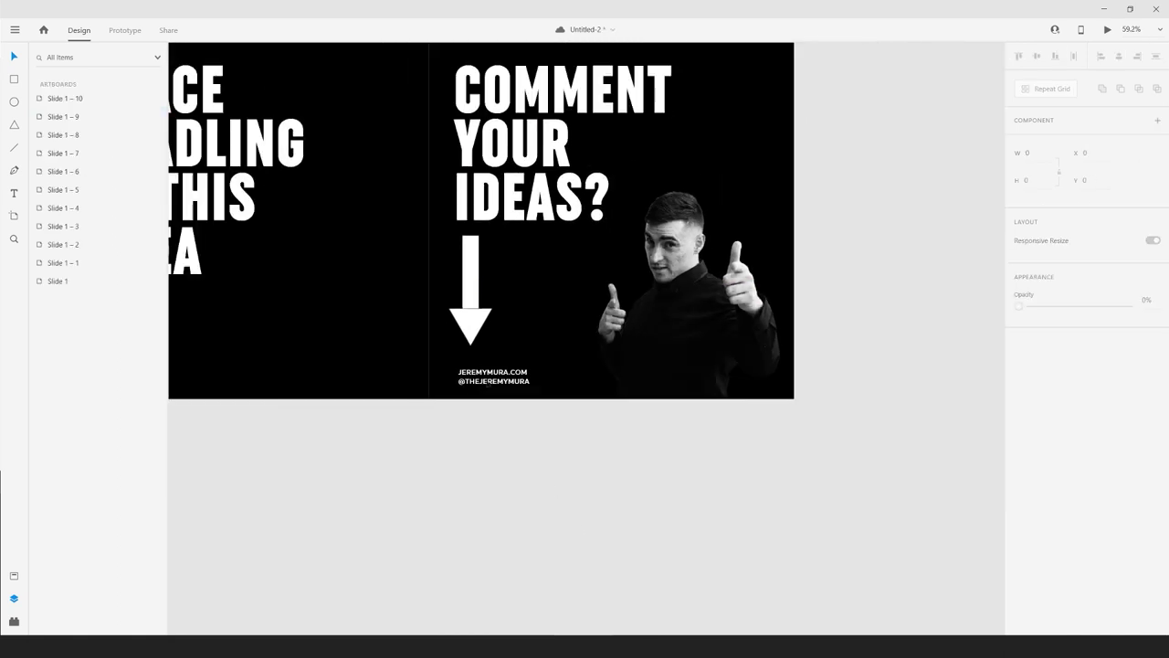
- Remove the border from the arrow's triangle and rectangle
click(471, 324)
scroll(471, 324, up, 3)
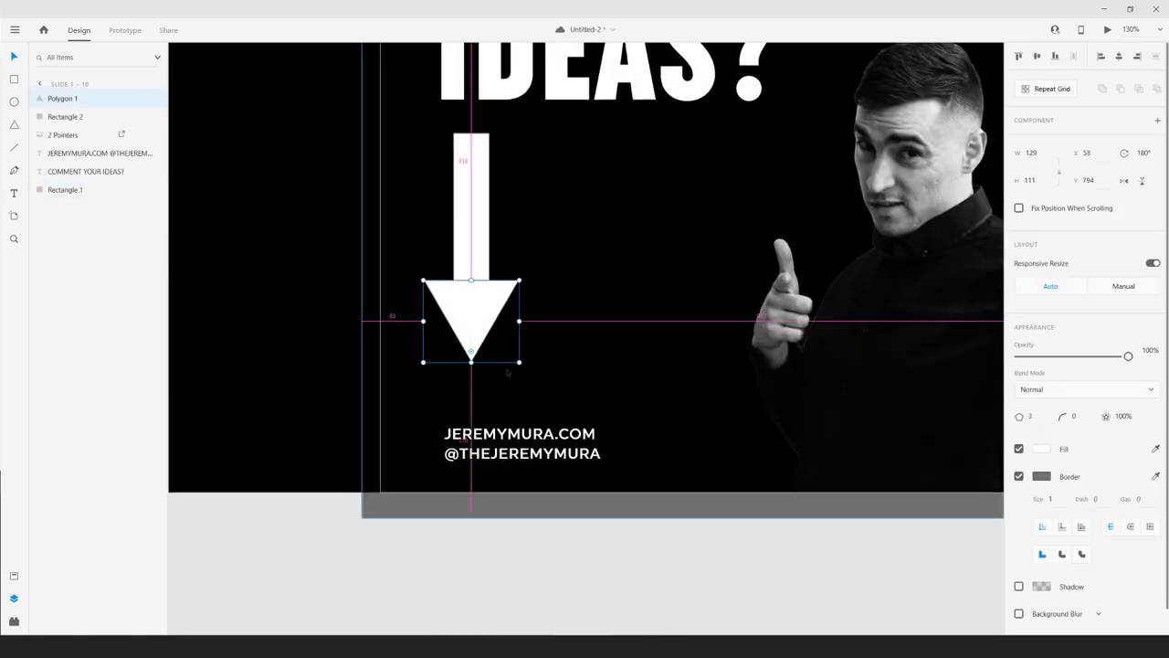
scroll(472, 335, down, 2)
click(492, 341)
click(491, 340)
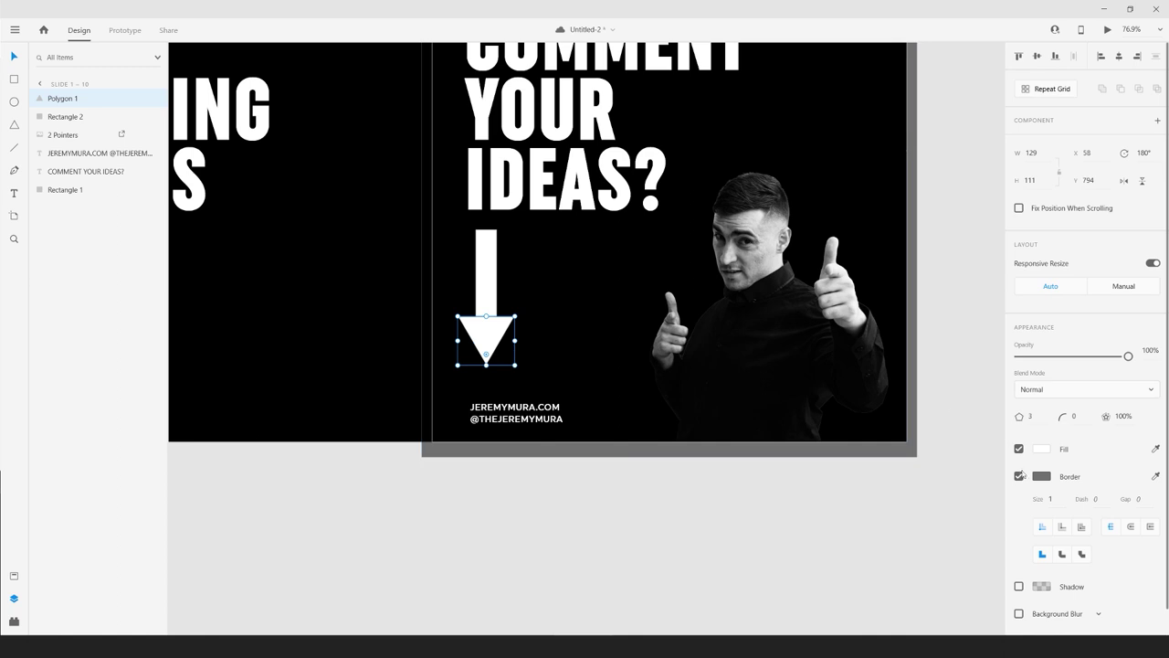
scroll(442, 292, up, 3)
click(492, 286)
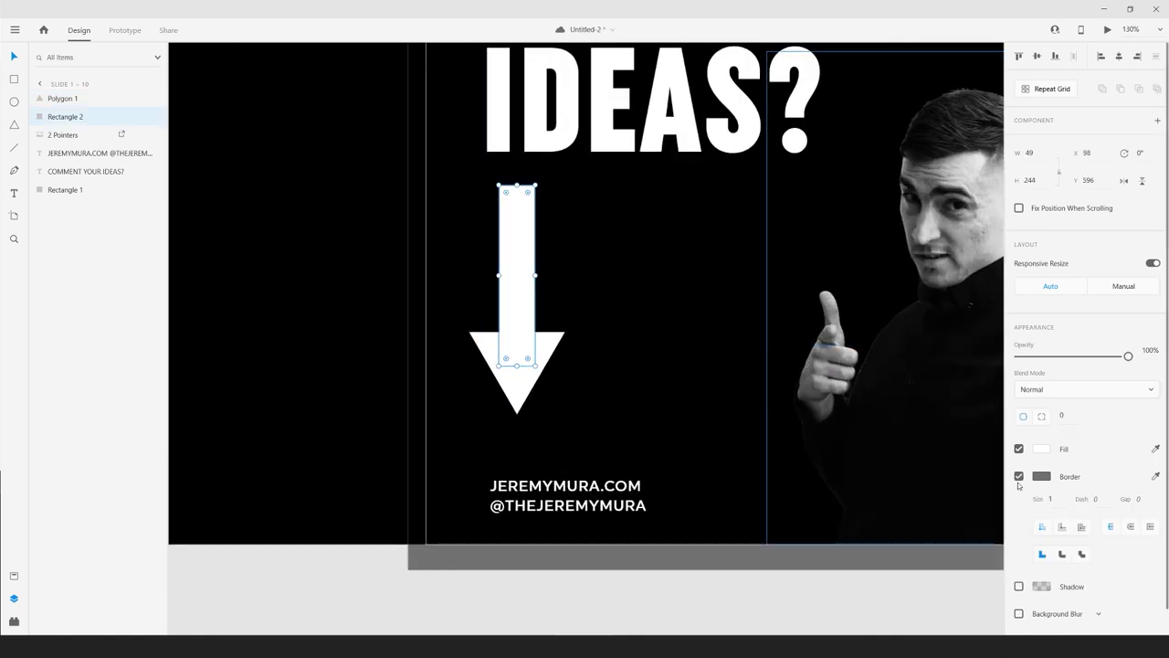
click(1018, 477)
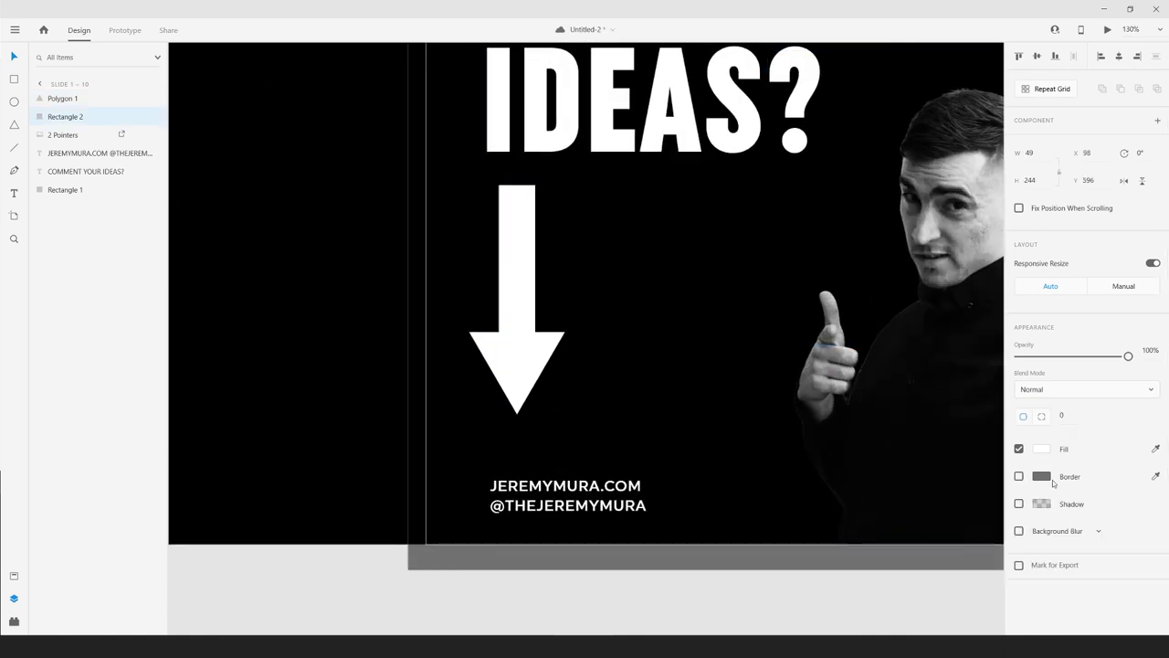
shift+click(519, 404)
key(ctrl+g)
key(ctrl+z)
click(616, 331)
- Group the arrow's triangle and rectangle and name the group "ARROW"
click(517, 386)
shift+click(527, 248)
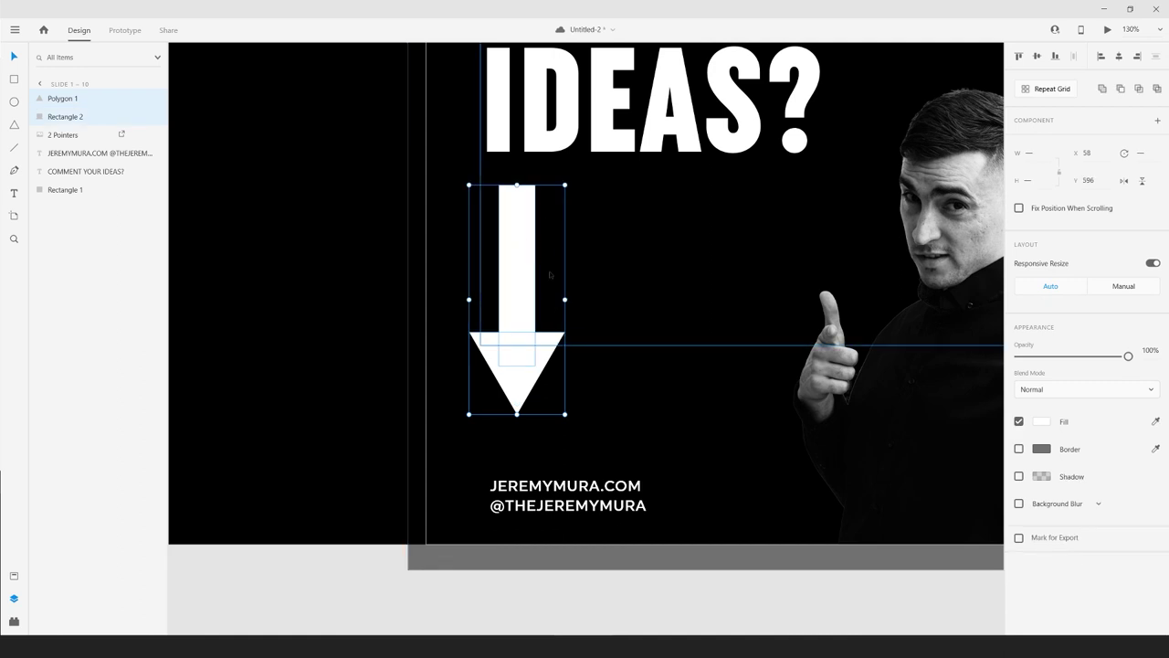
key(ctrl+g)
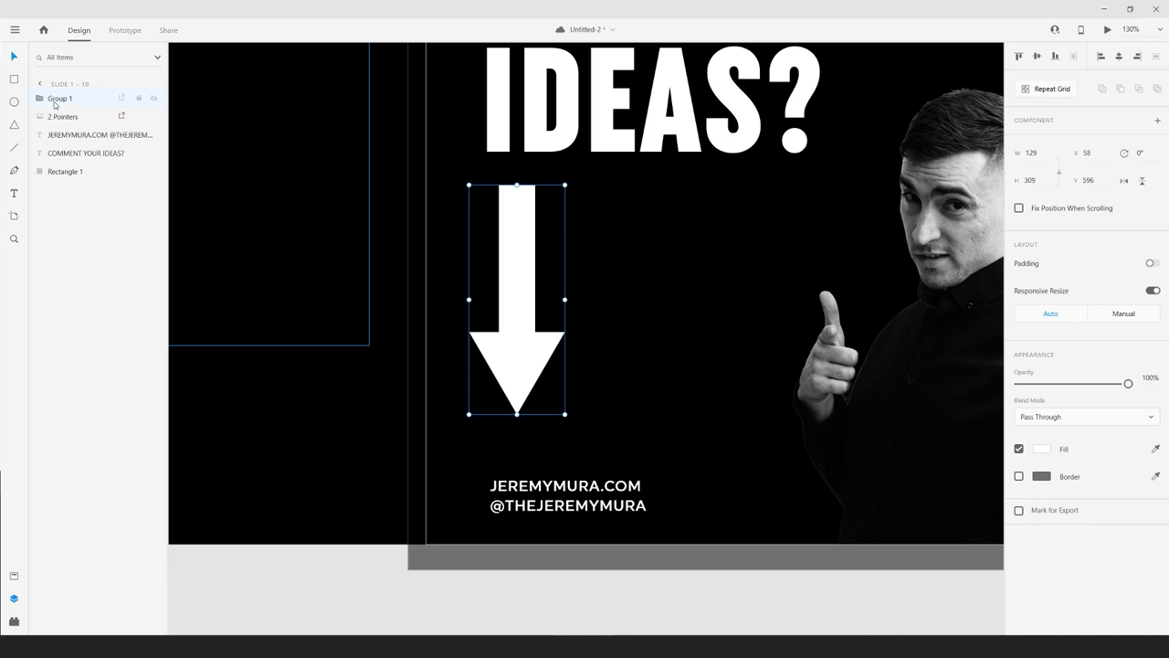
double_click(62, 98)
text(ARROW)
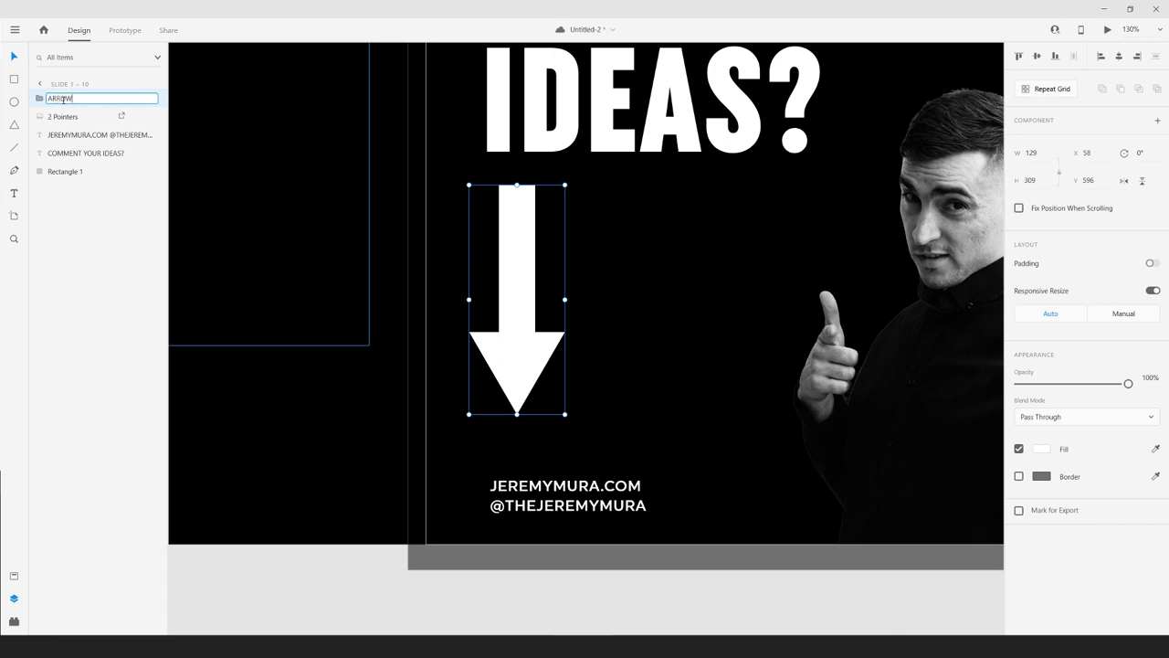
- Confirm the group name "ARROW" and toggle the group's visibility off and on
key(Return)
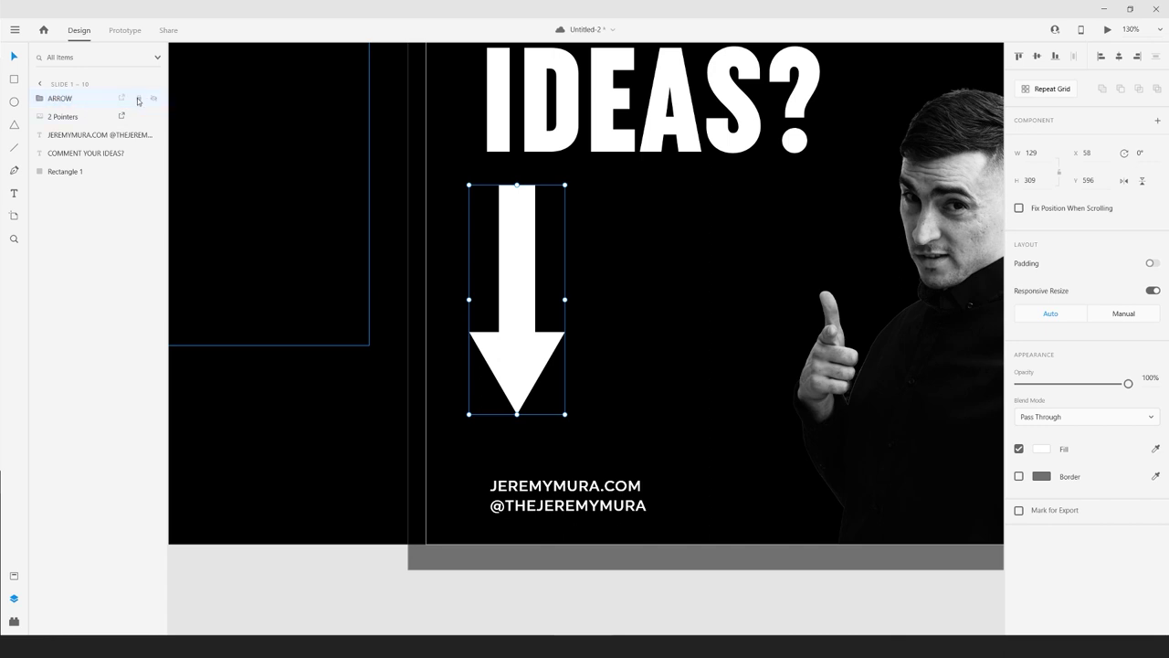
click(154, 99)
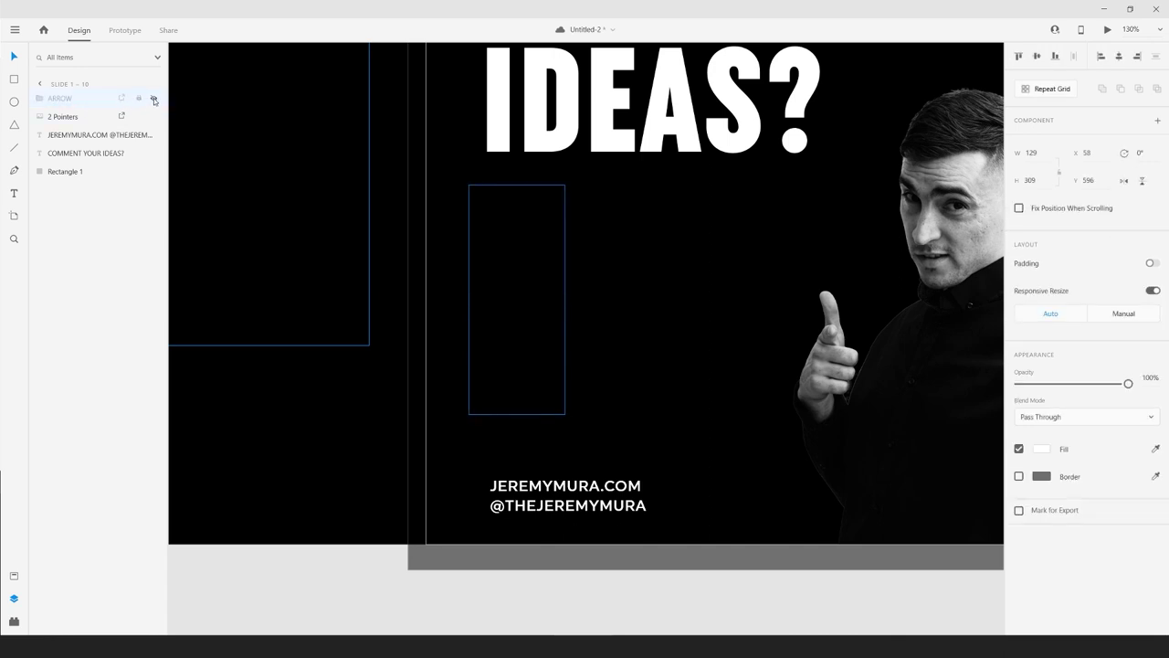
click(154, 99)
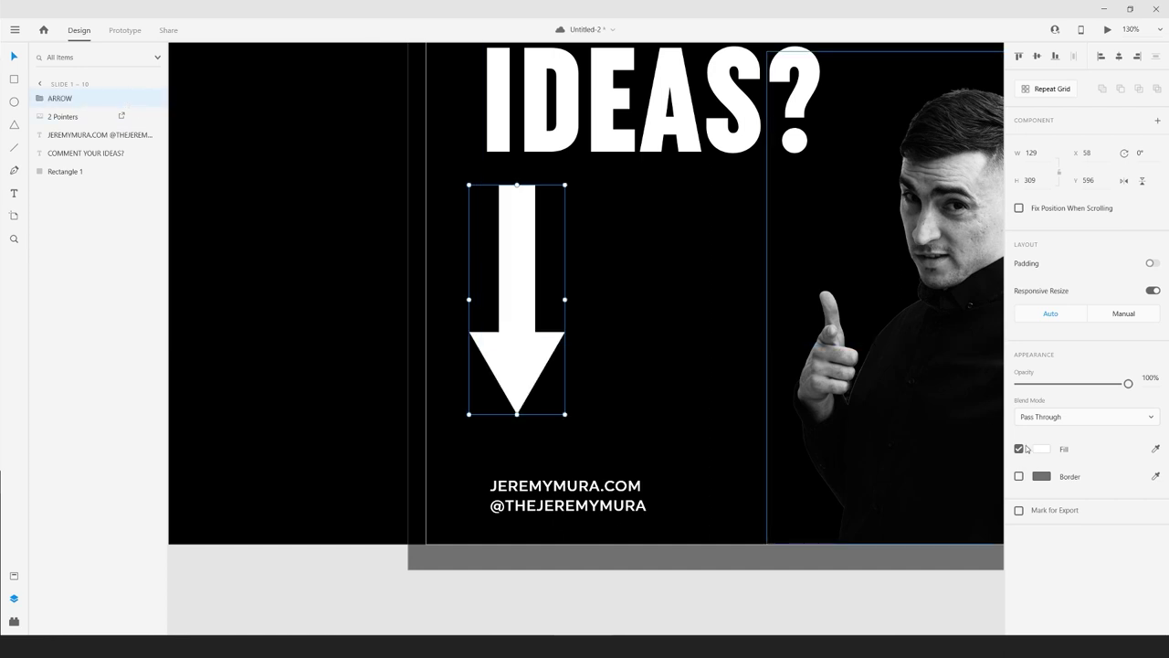
- Fill the ARROW group on the call-to-action slide with a yellow-orange colour
click(1040, 449)
mouse_move(939, 398)
mouse_down()
mouse_move(957, 381)
mouse_move(883, 437)
mouse_move(930, 437)
mouse_move(905, 411)
mouse_move(945, 389)
mouse_up()
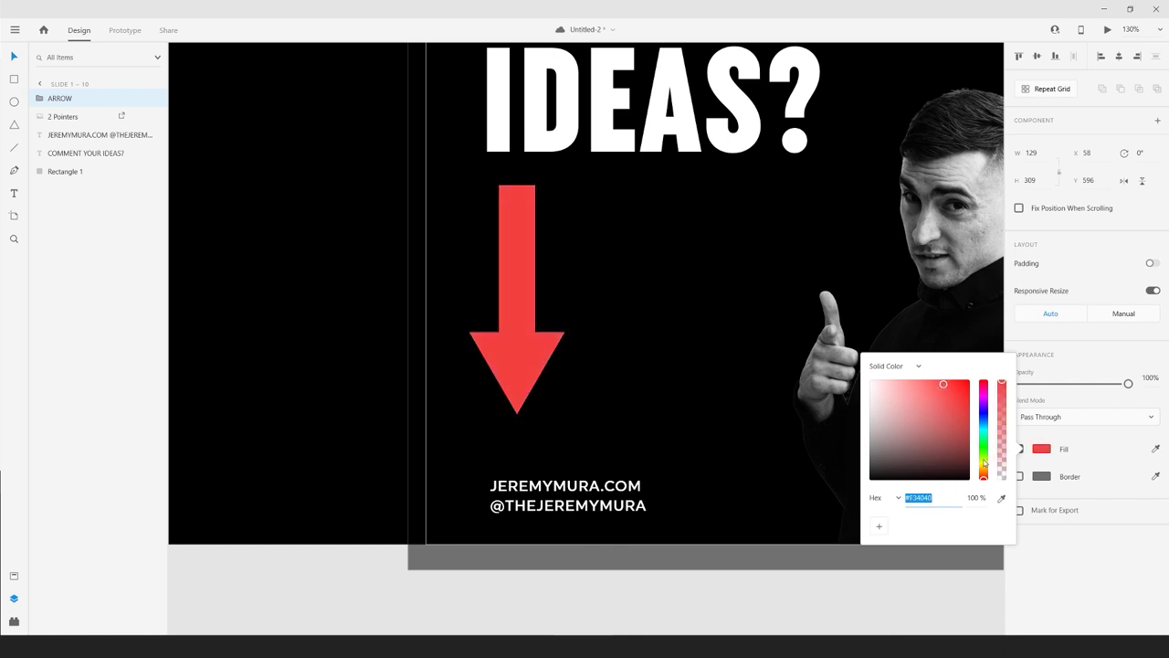
mouse_move(984, 469)
mouse_down()
mouse_move(984, 457)
mouse_move(984, 467)
mouse_up()
click(849, 313)
scroll(849, 312, down, 8)
drag(848, 473, 682, 502)
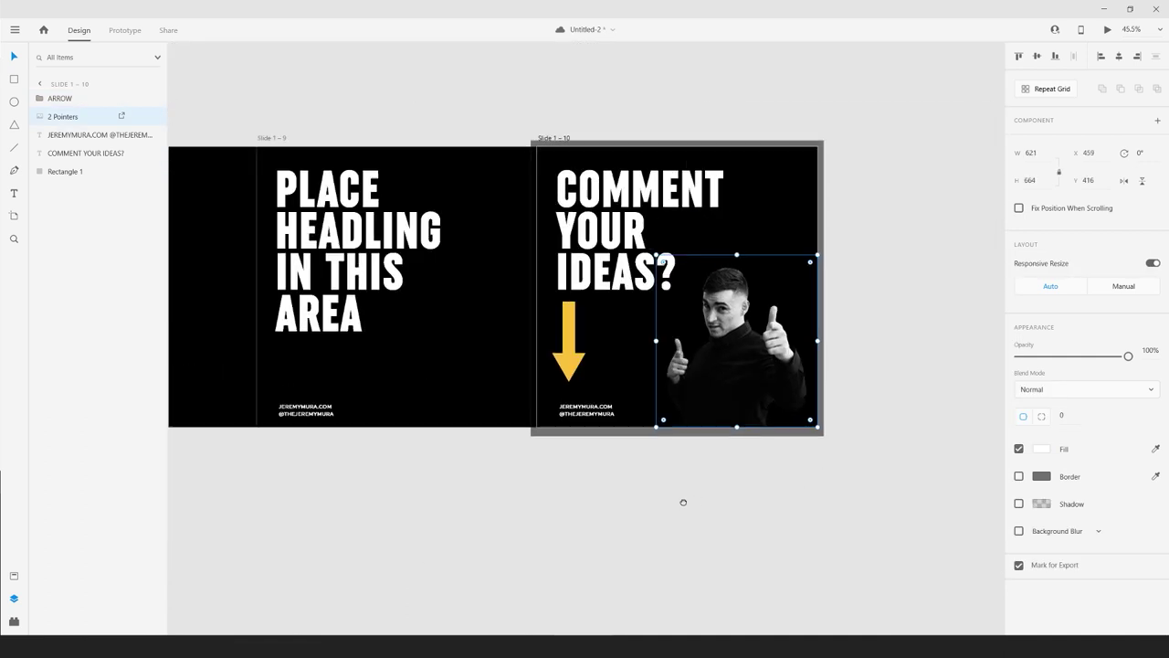
click(683, 501)
- Copy the yellow arrow from the call-to-action slide onto the Slide 1 – 9 artboard
click(615, 335)
click(568, 354)
click(442, 394)
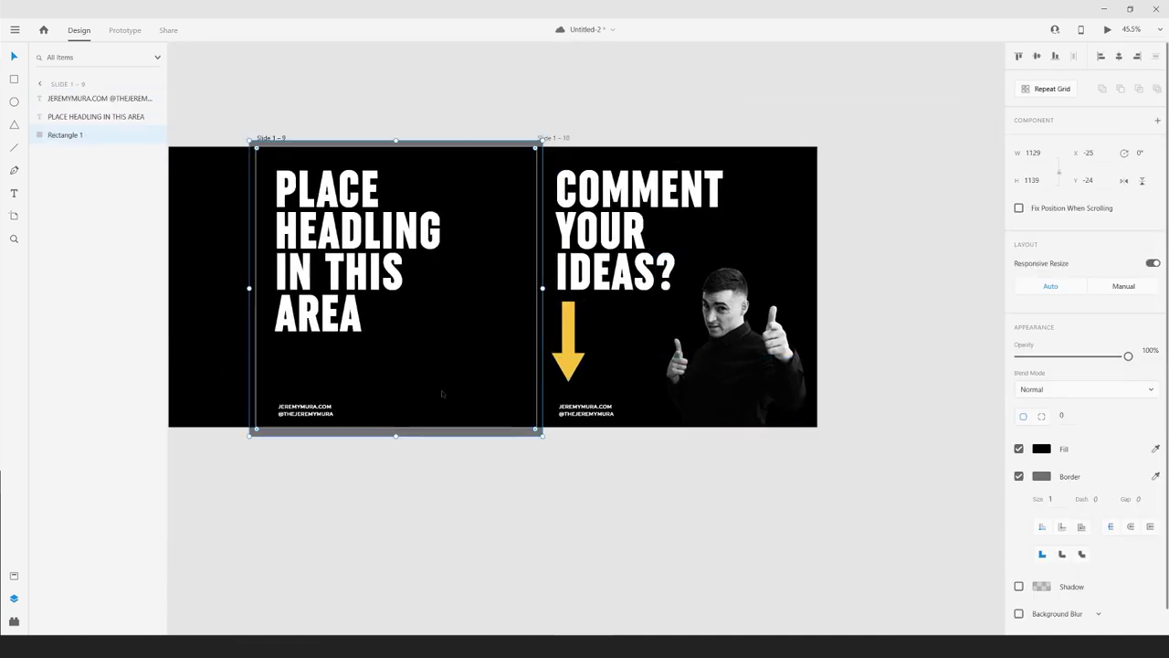
key(ctrl+v)
scroll(410, 433, down, 1)
scroll(411, 433, left, 5)
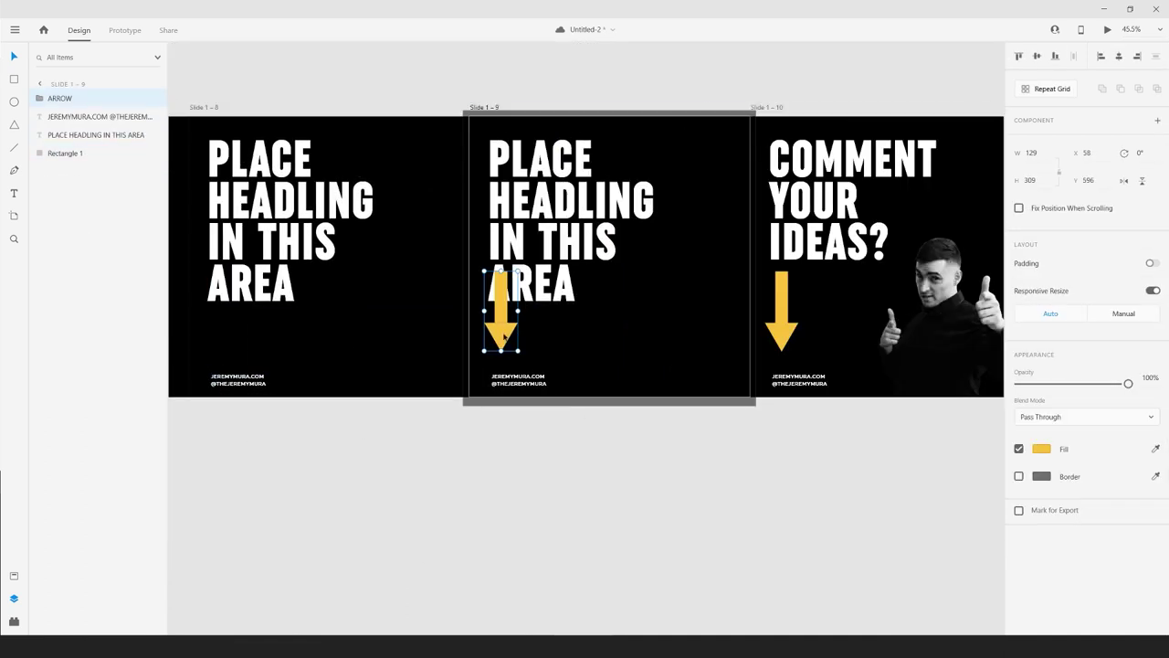
- Rotate the copied arrow to 135°, enlarge it to about 320 × 766 and place it pointing at the end of the heading
drag(504, 336, 671, 336)
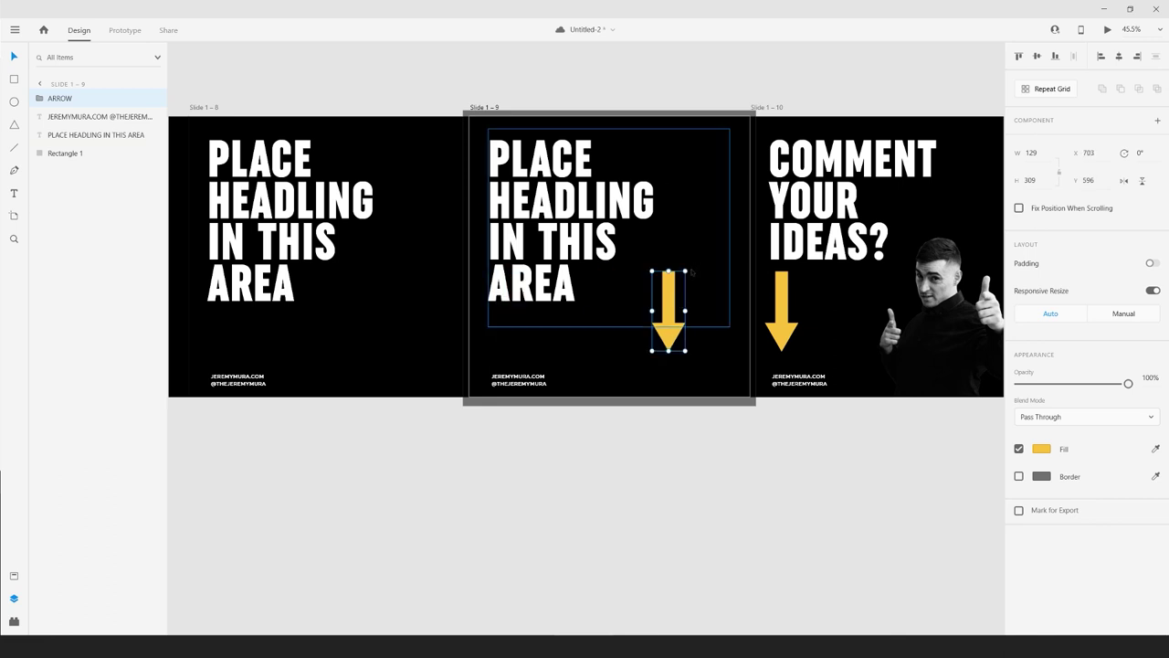
drag(692, 272, 733, 472)
drag(673, 347, 646, 322)
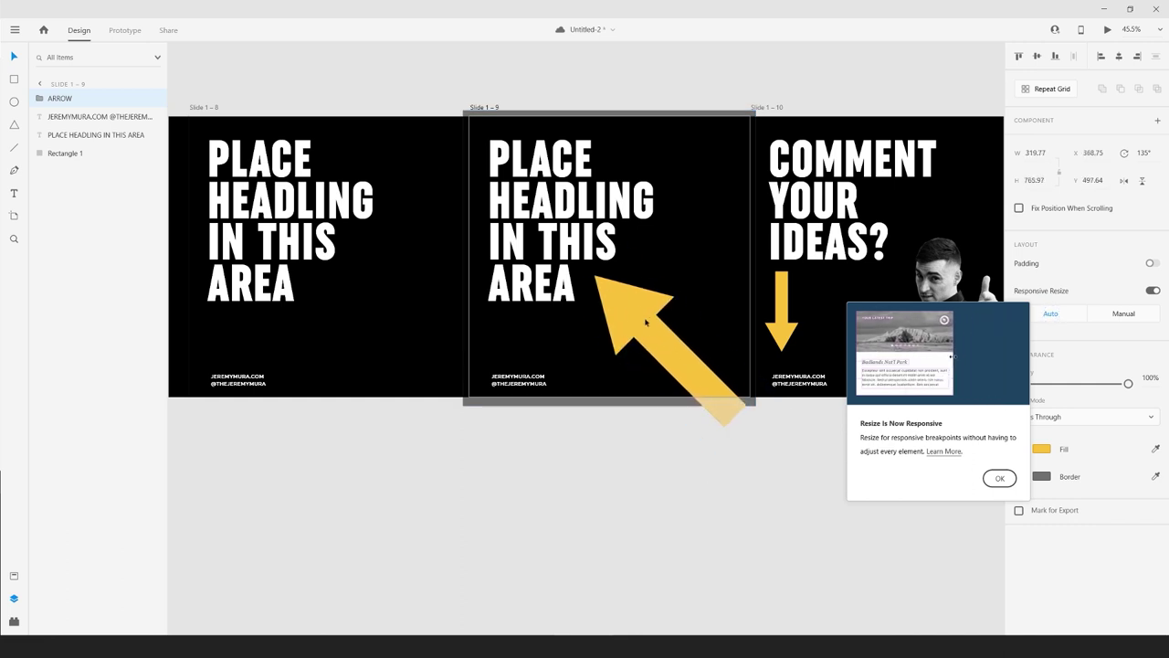
click(835, 540)
- Review the whole row of carousel slides from the cover to the call-to-action slide
scroll(752, 485, down, 5)
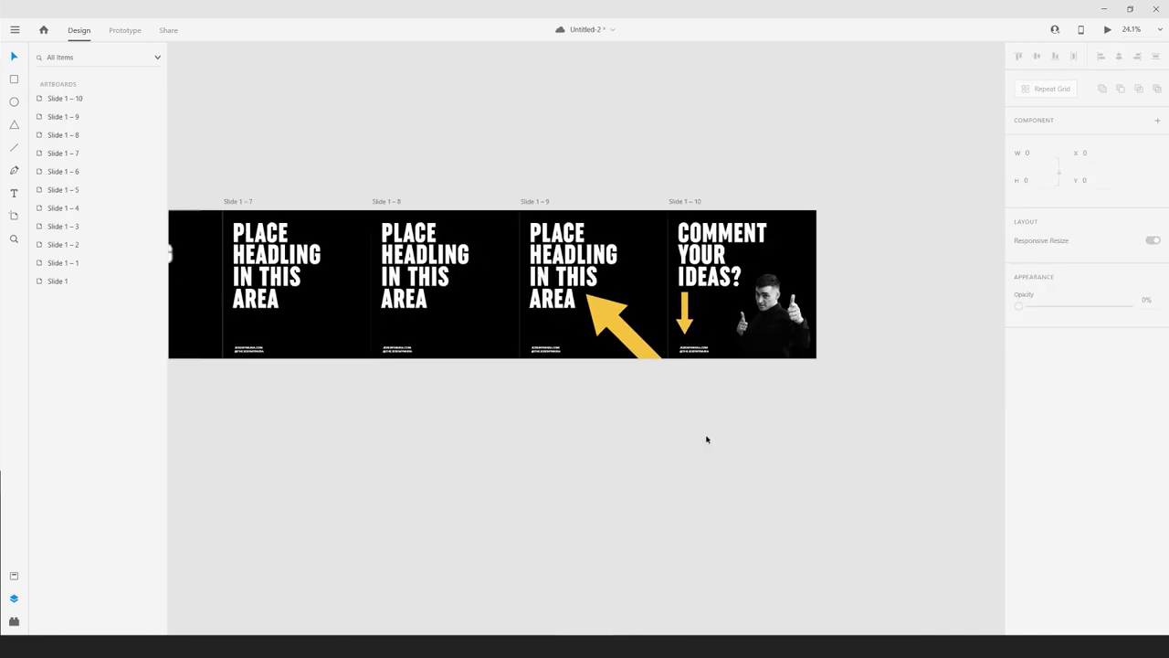
scroll(706, 439, down, 2)
drag(614, 444, 945, 334)
drag(366, 161, 618, 216)
scroll(383, 239, up, 4)
drag(492, 144, 590, 139)
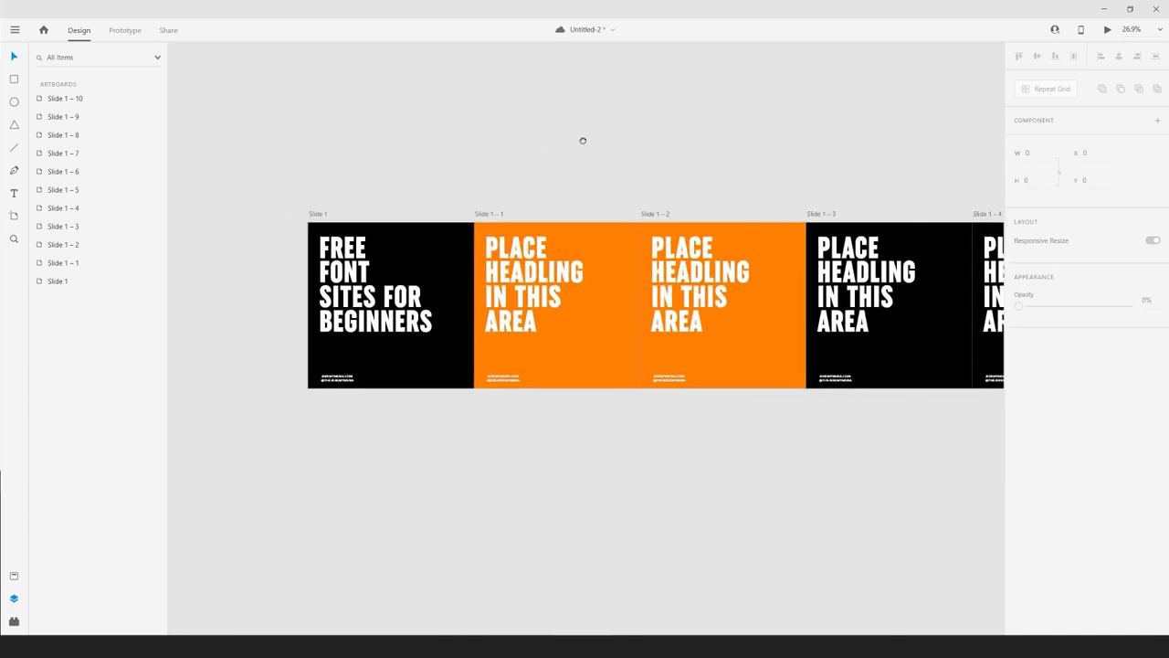
scroll(475, 165, up, 2)
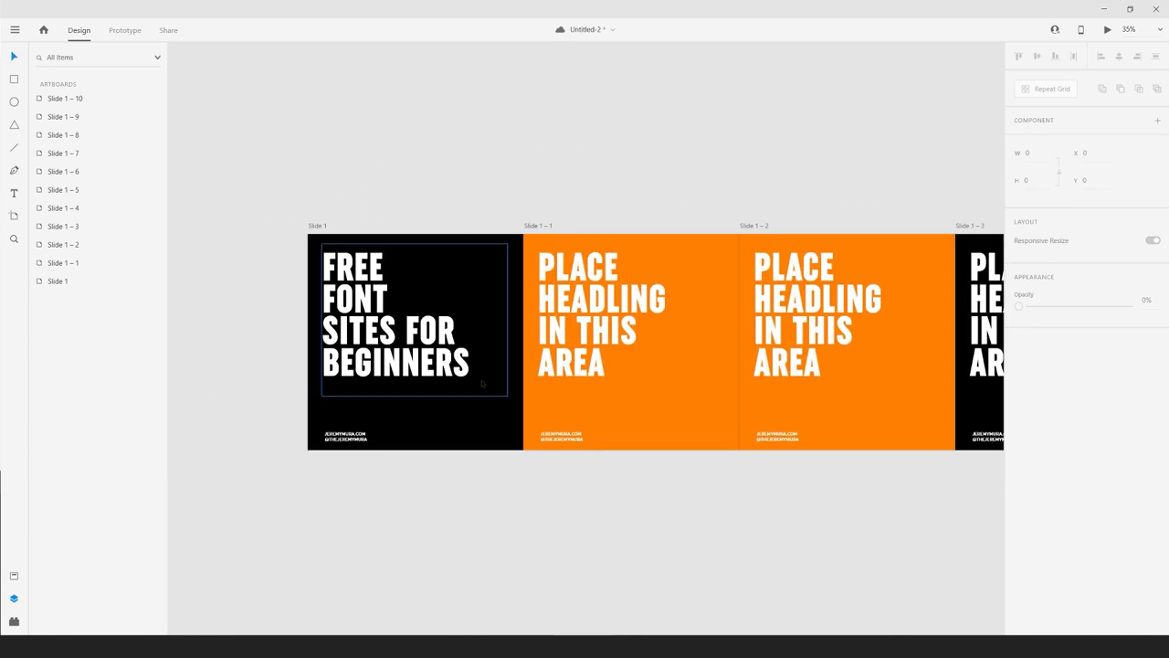
scroll(717, 277, down, 2)
drag(809, 213, 530, 225)
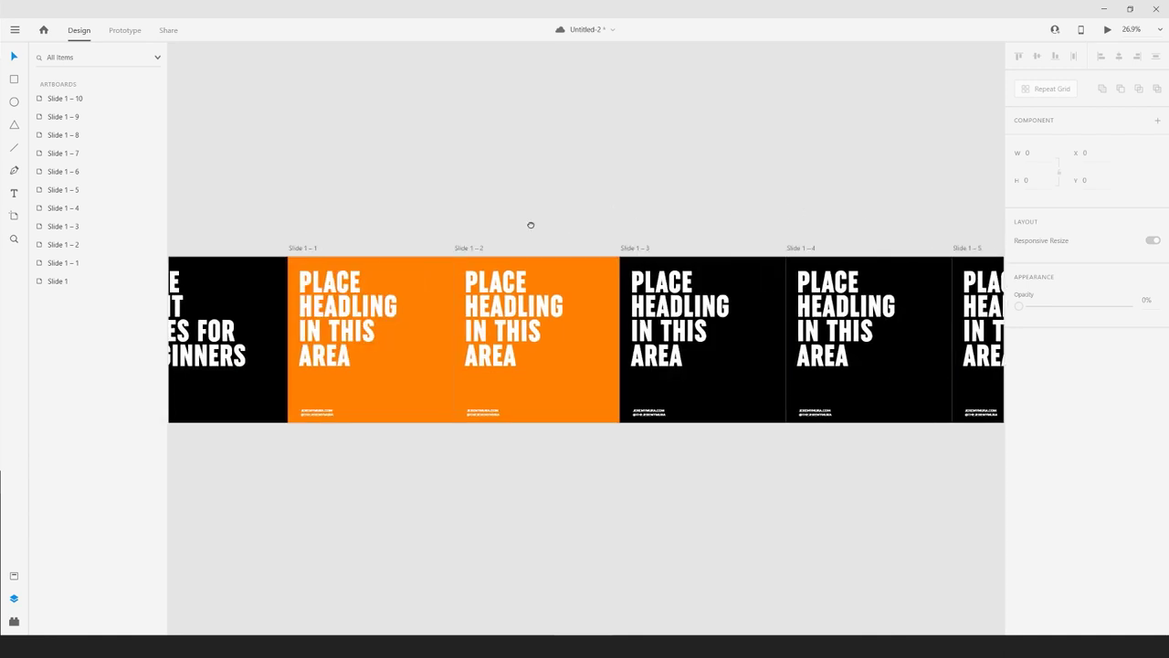
scroll(530, 225, down, 2)
drag(905, 202, 499, 209)
drag(963, 211, 525, 219)
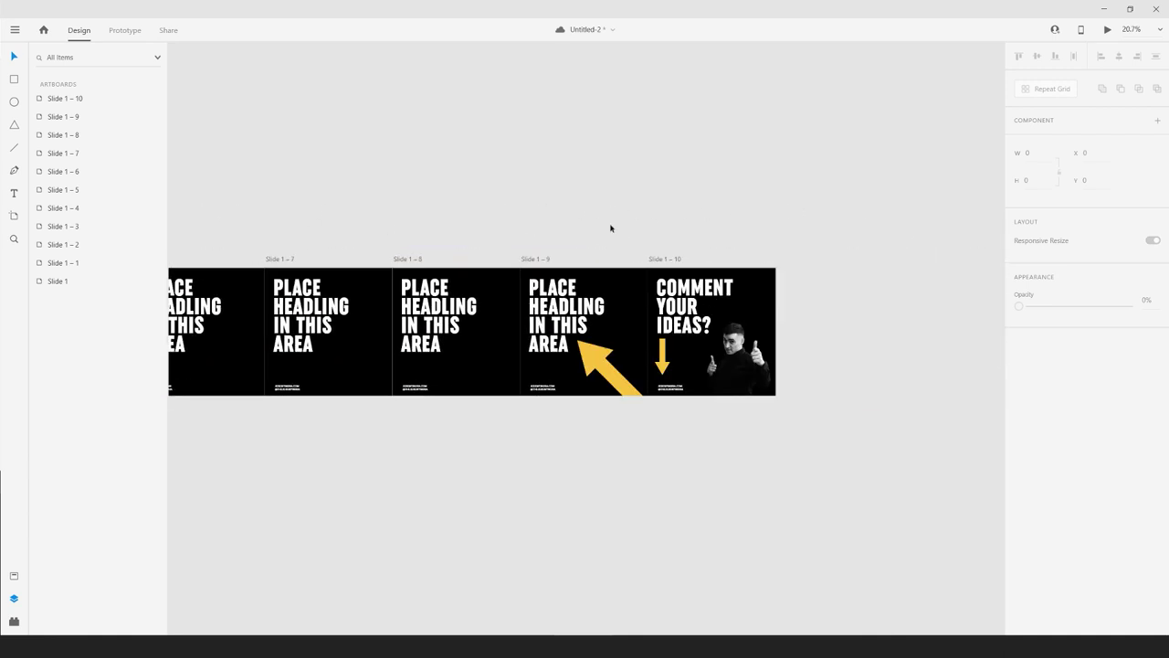
click(559, 306)
drag(634, 190, 856, 175)
click(414, 185)
drag(412, 185, 656, 146)
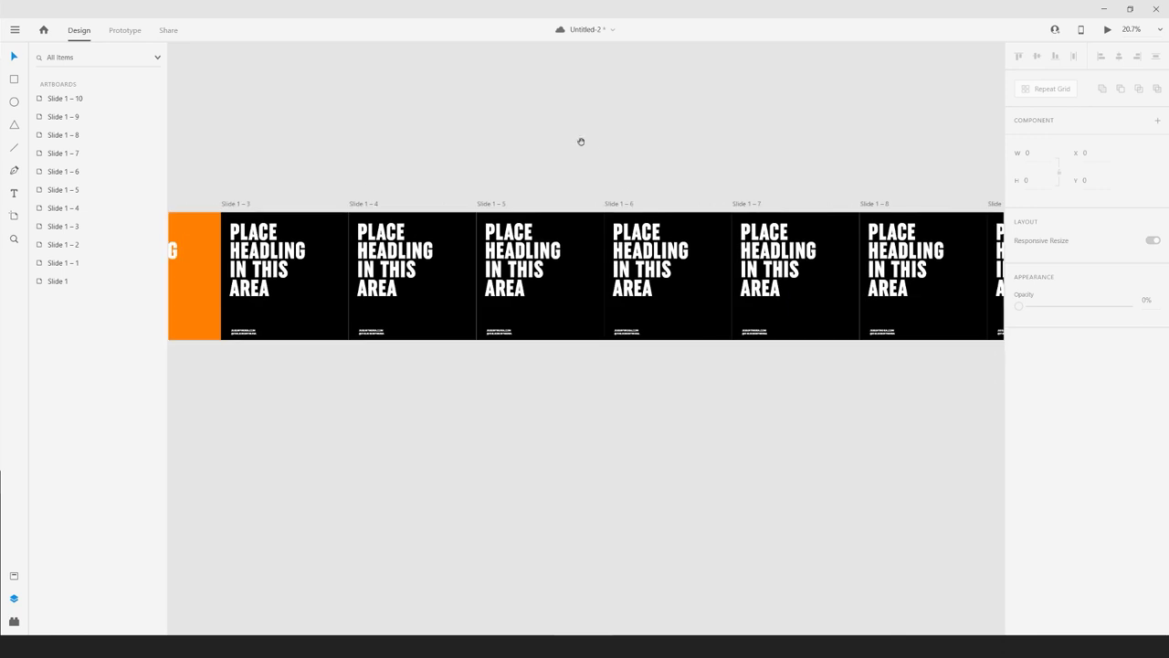
- Start exporting all artboards as PNG for Web, keeping the design scale at 1x
click(16, 31)
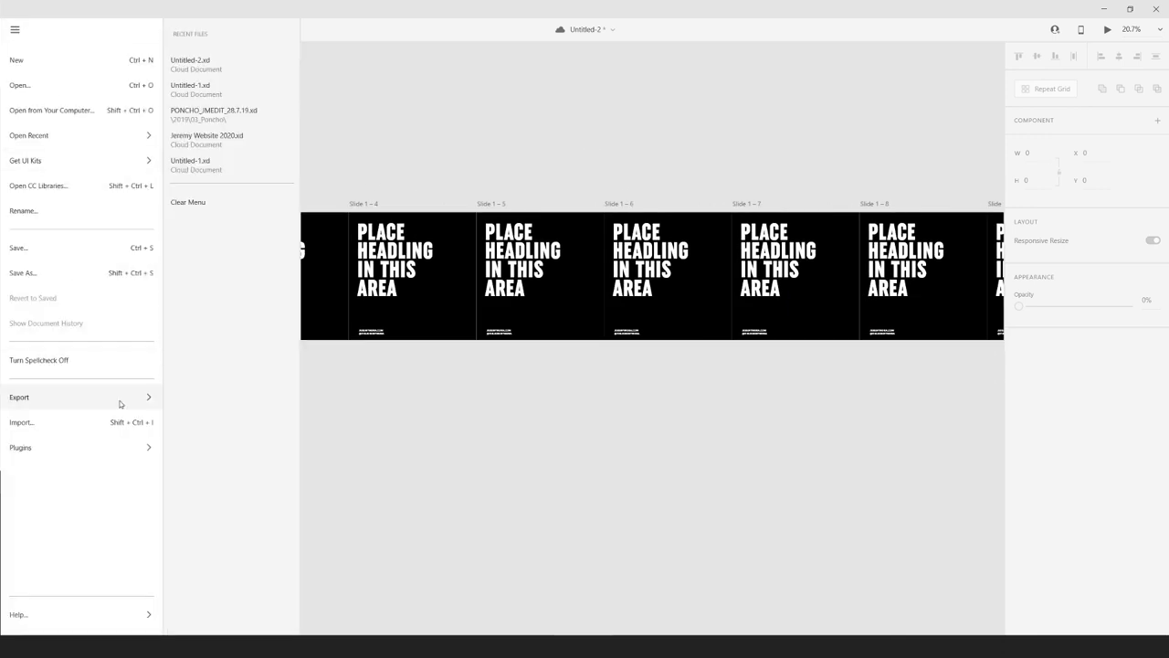
mouse_move(120, 402)
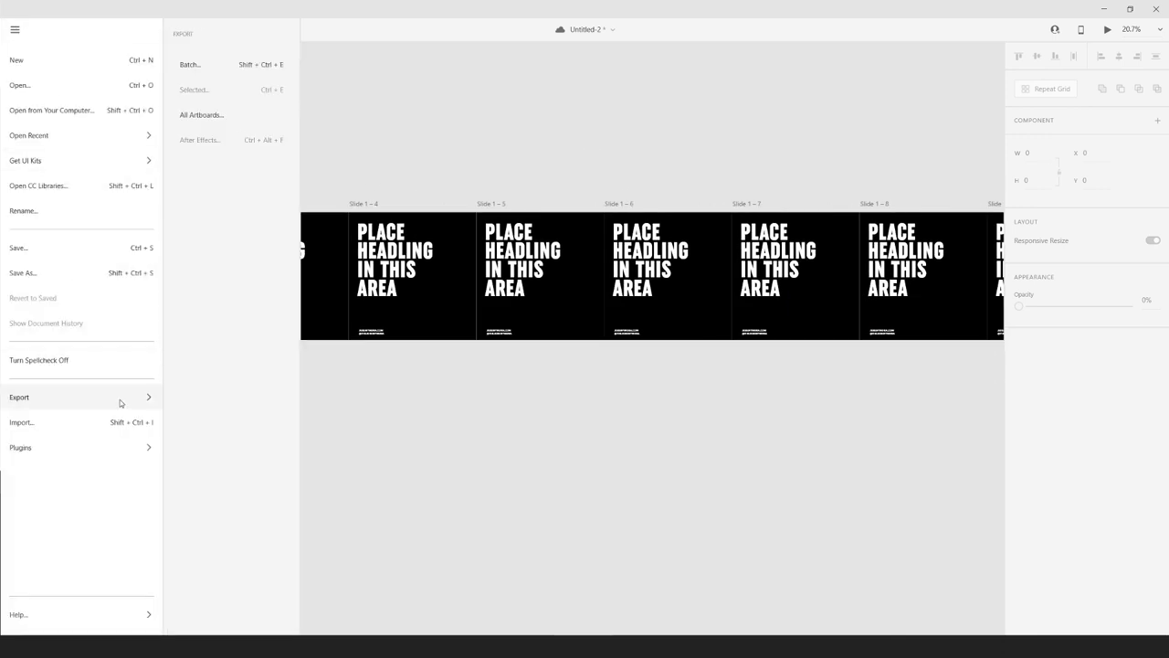
click(238, 115)
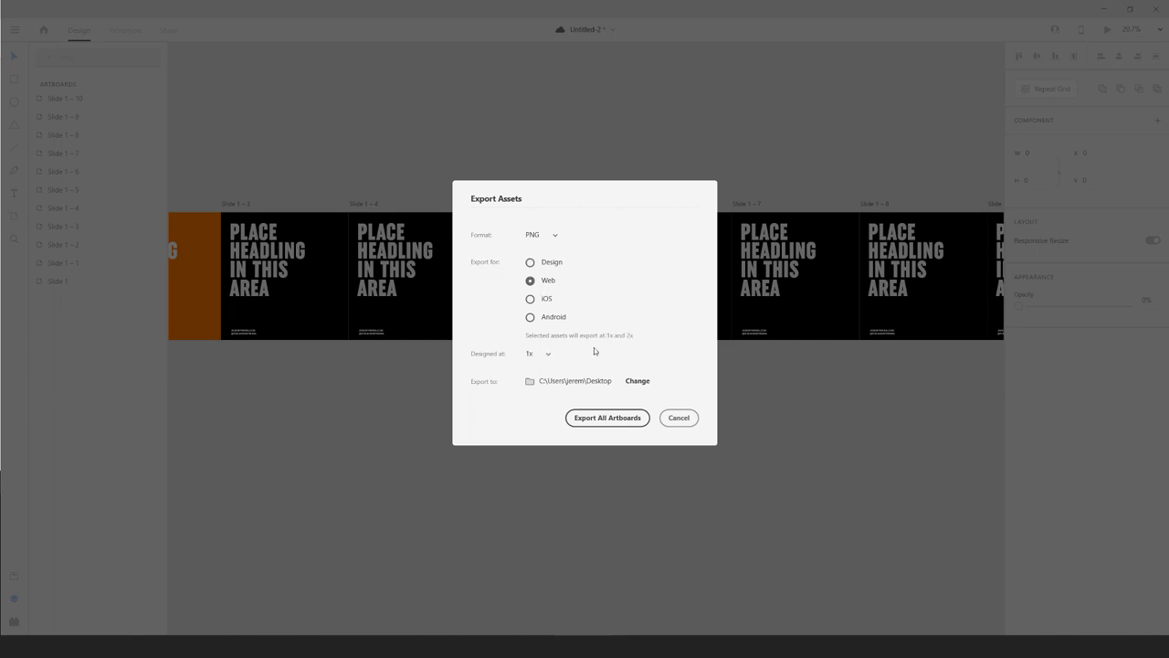
click(548, 355)
click(603, 356)
click(549, 355)
click(601, 356)
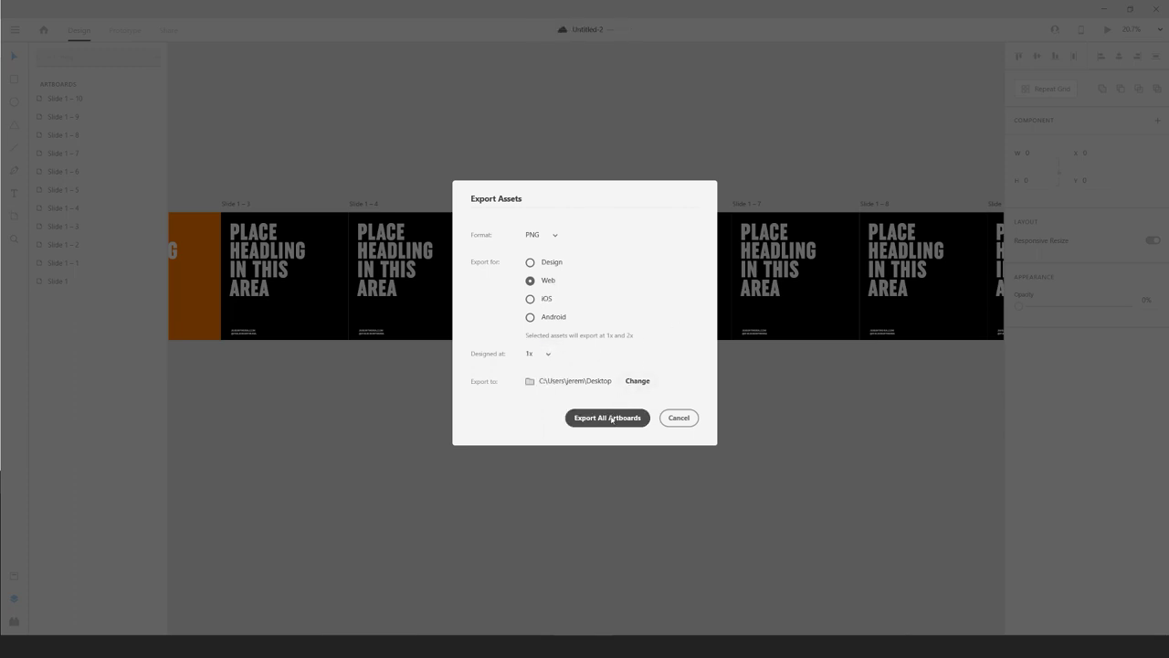
- Create a folder named "XD Carousel" on the Desktop for the export
click(627, 381)
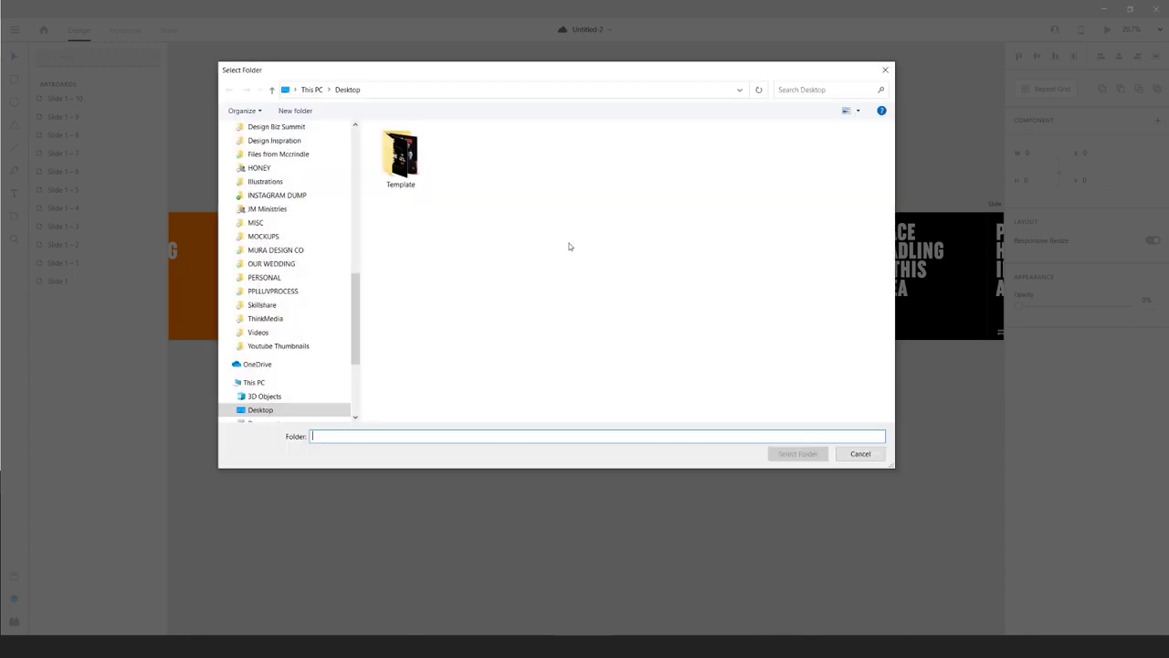
right_click(504, 213)
mouse_move(548, 354)
click(639, 356)
text(AADOBE X)
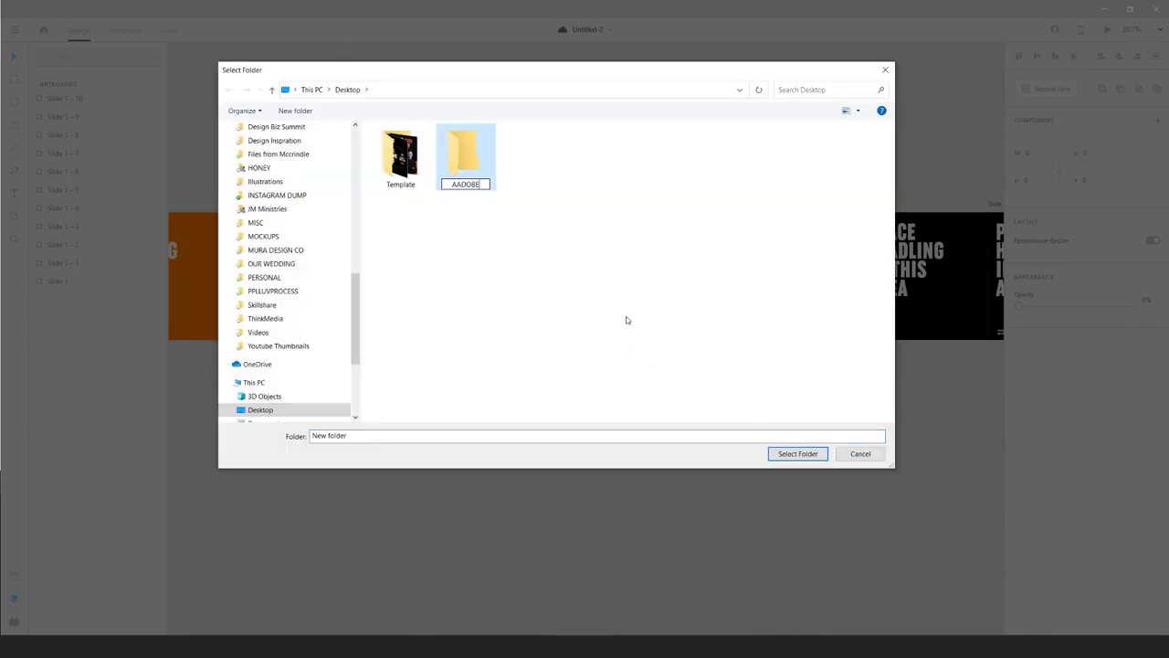
key(BackSpace)
key(BackSpace)
key(BackSpace)
key(BackSpace)
key(BackSpace)
key(BackSpace)
key(BackSpace)
text(D Carousel)
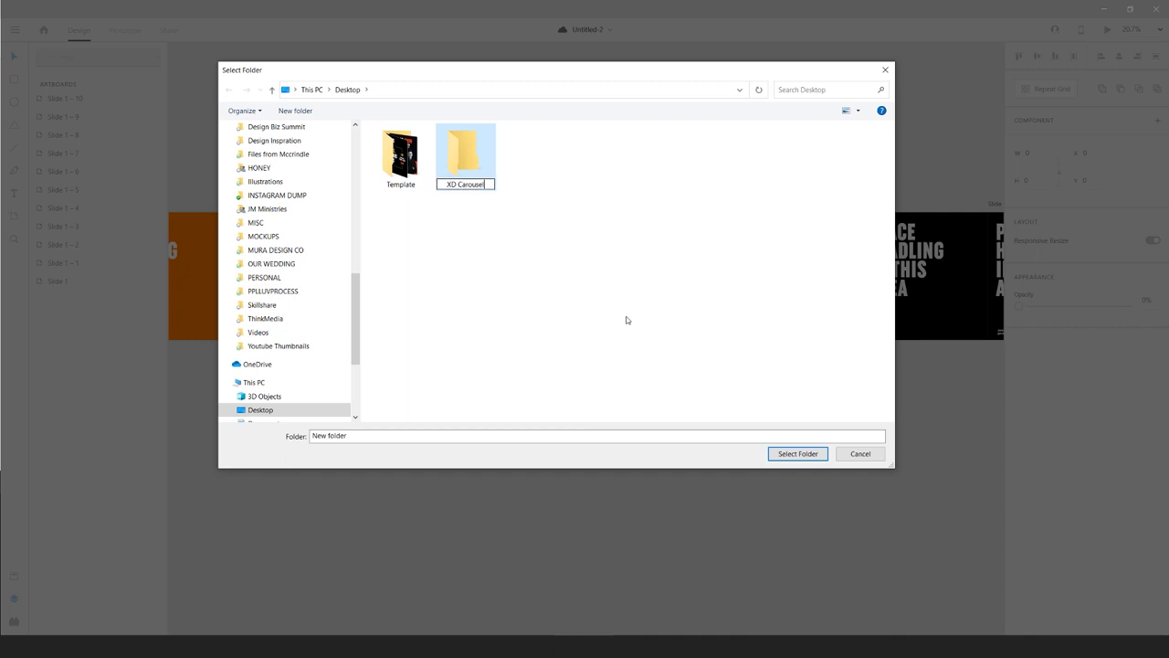
key(Return)
- Set the XD Carousel folder as the export destination and export all artboards
double_click(468, 158)
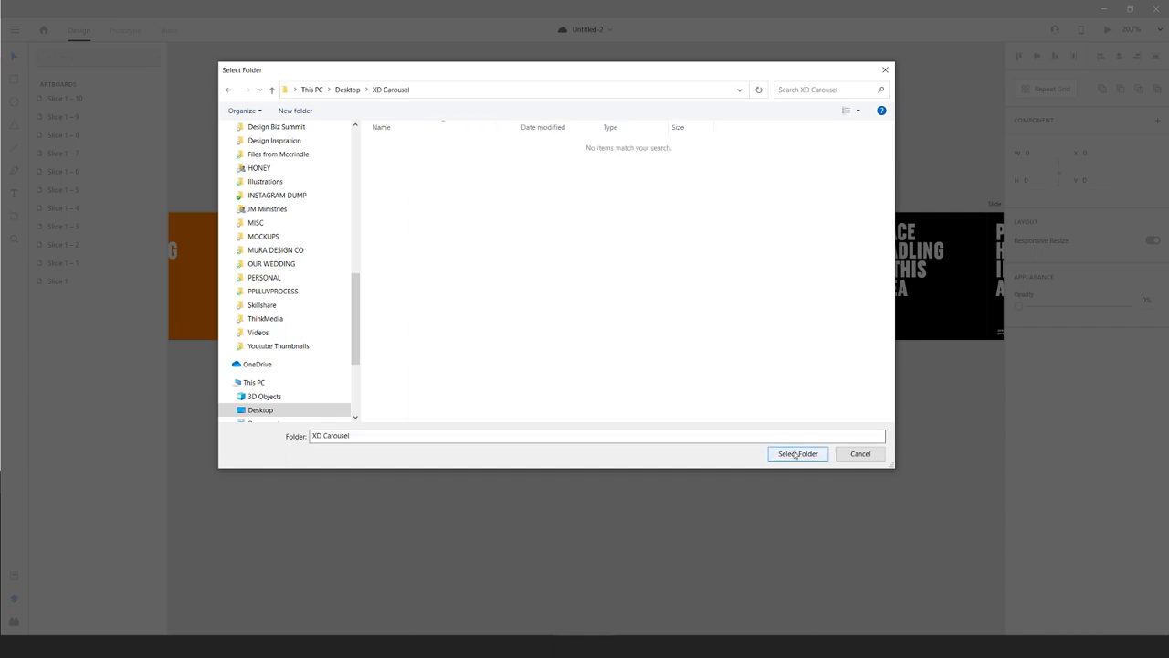
click(796, 454)
click(625, 423)
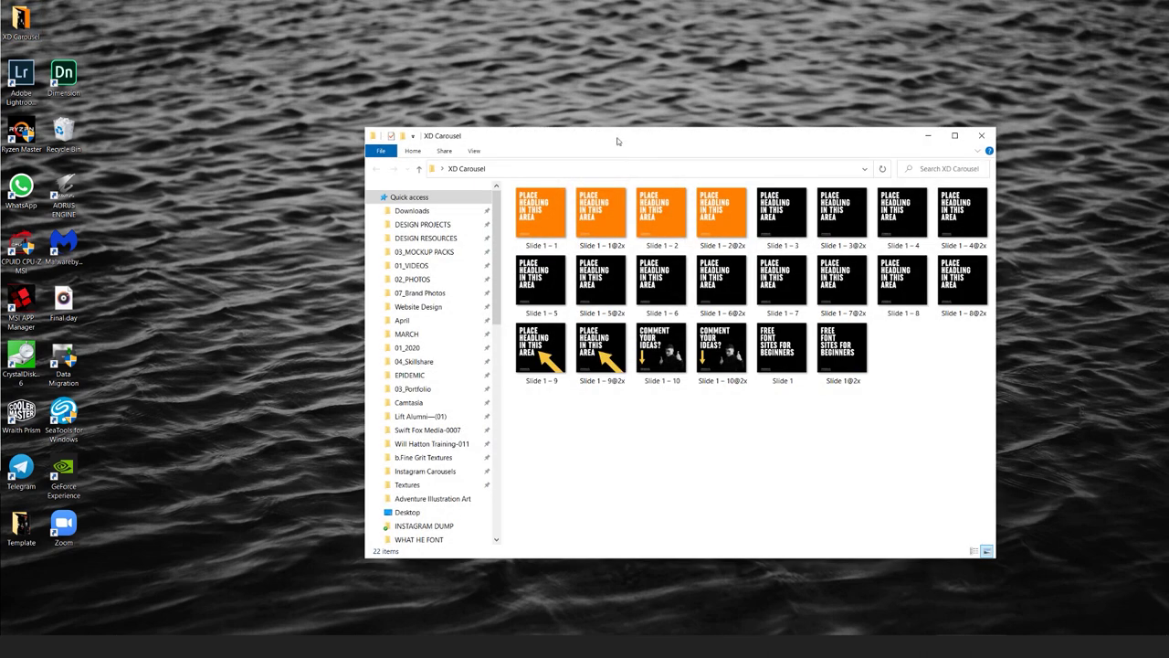
- Check the exported slide images in the XD Carousel folder by previewing several of them, and close the preview and folder
drag(617, 139, 442, 147)
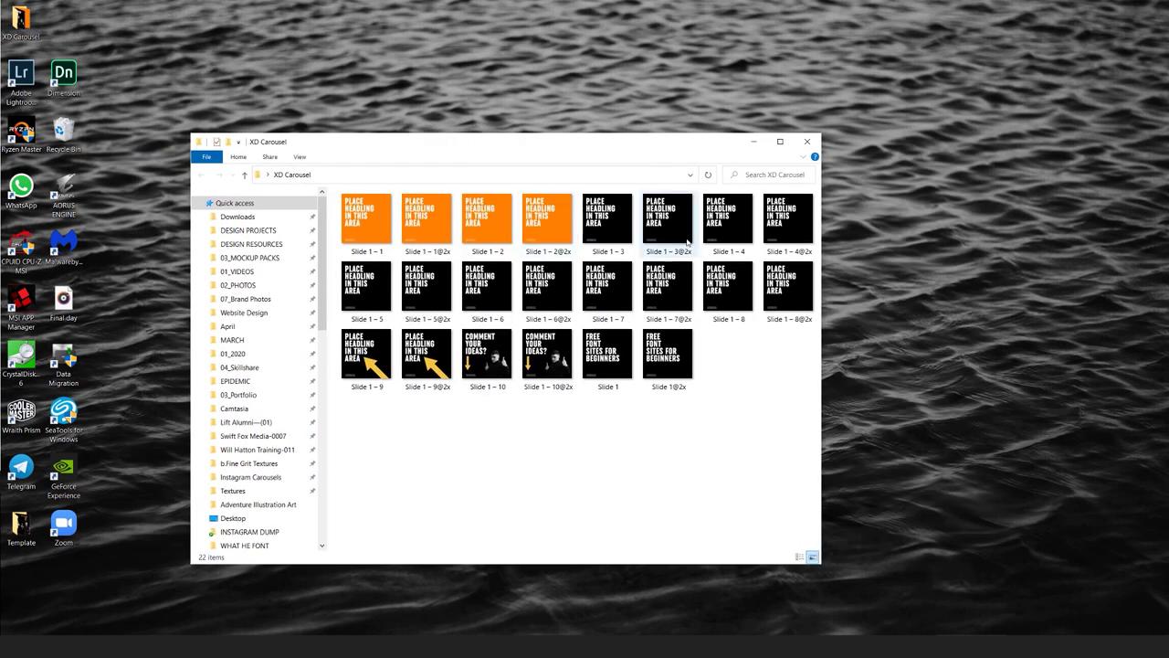
drag(604, 146, 706, 146)
click(636, 247)
click(704, 279)
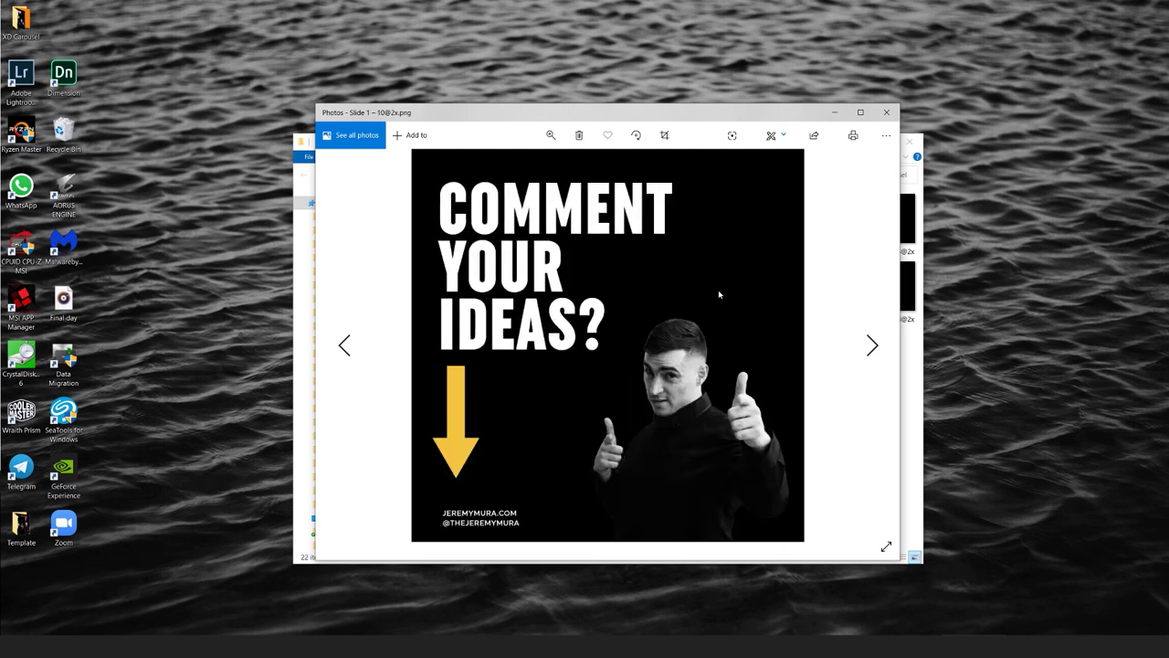
key(Right)
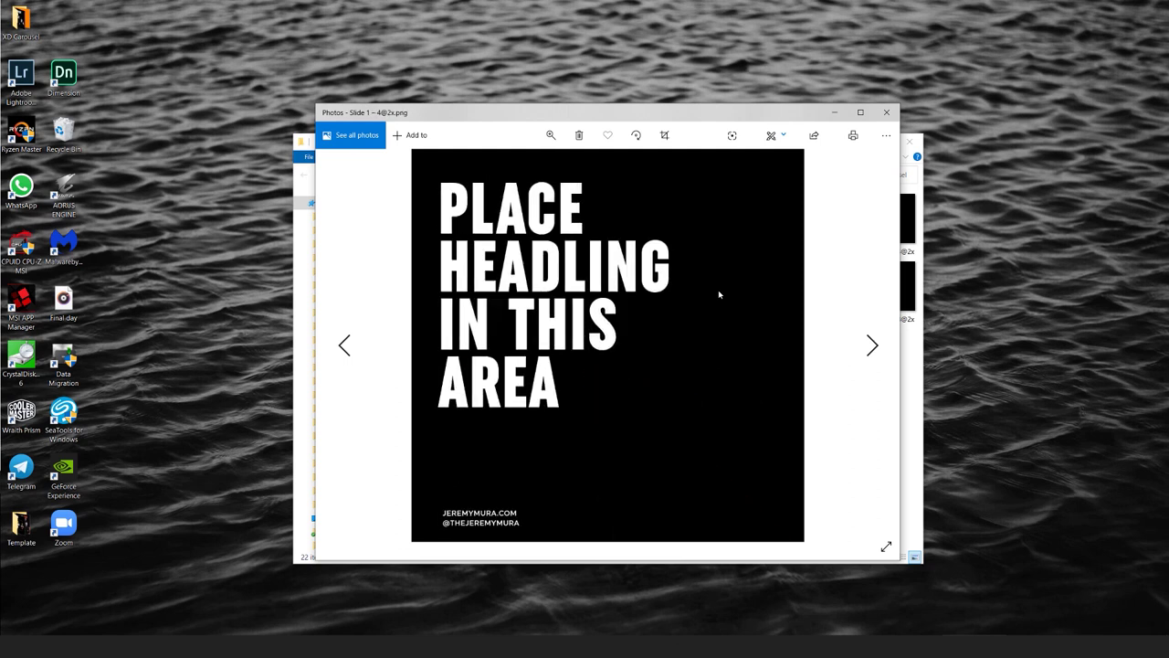
key(Right)
key(Right)
click(886, 111)
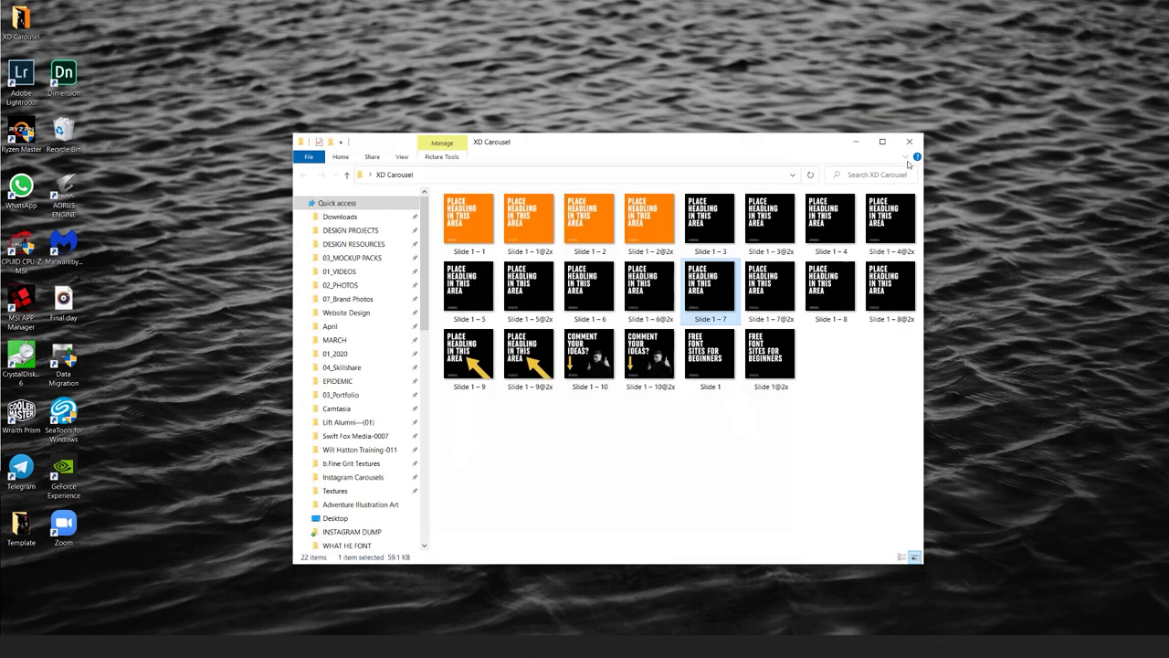
click(909, 142)
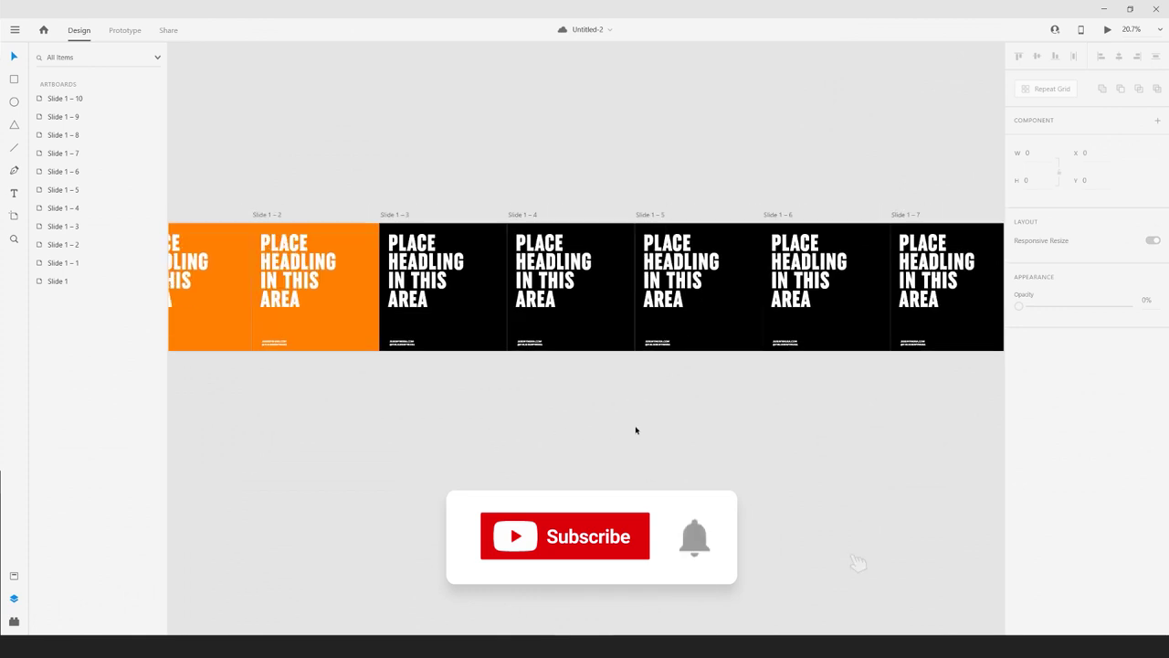
scroll(635, 429, down, 1)
drag(519, 448, 766, 422)
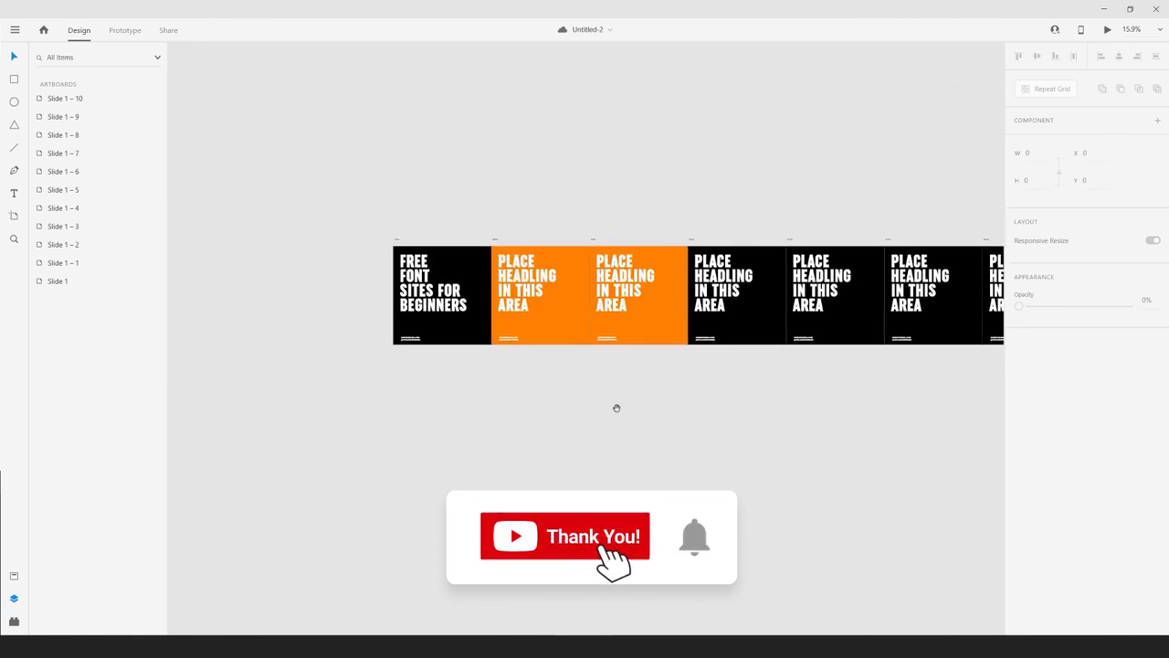